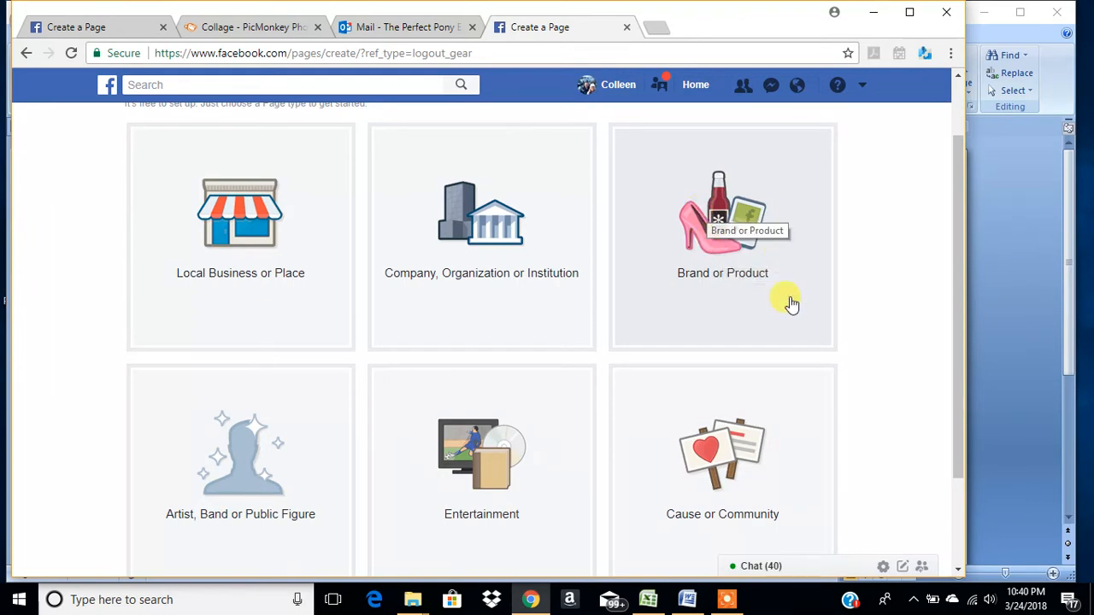
Step: Choose the Brand or Product page type and name the page Paparazzi Test
{"action": "left_click", "coordinate": [729, 243]}
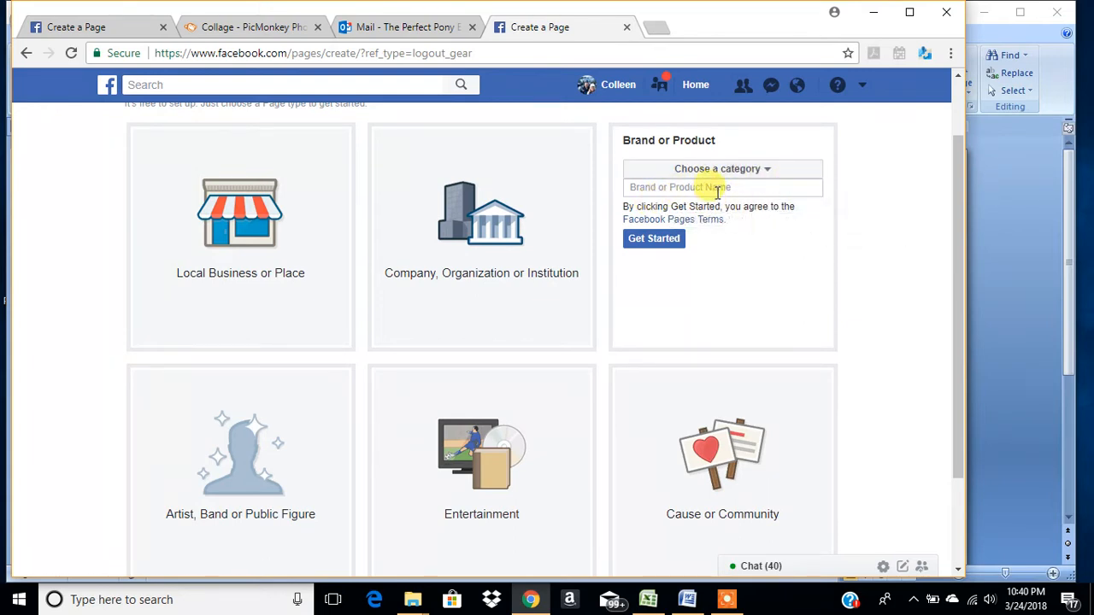
{"action": "left_click", "coordinate": [788, 186]}
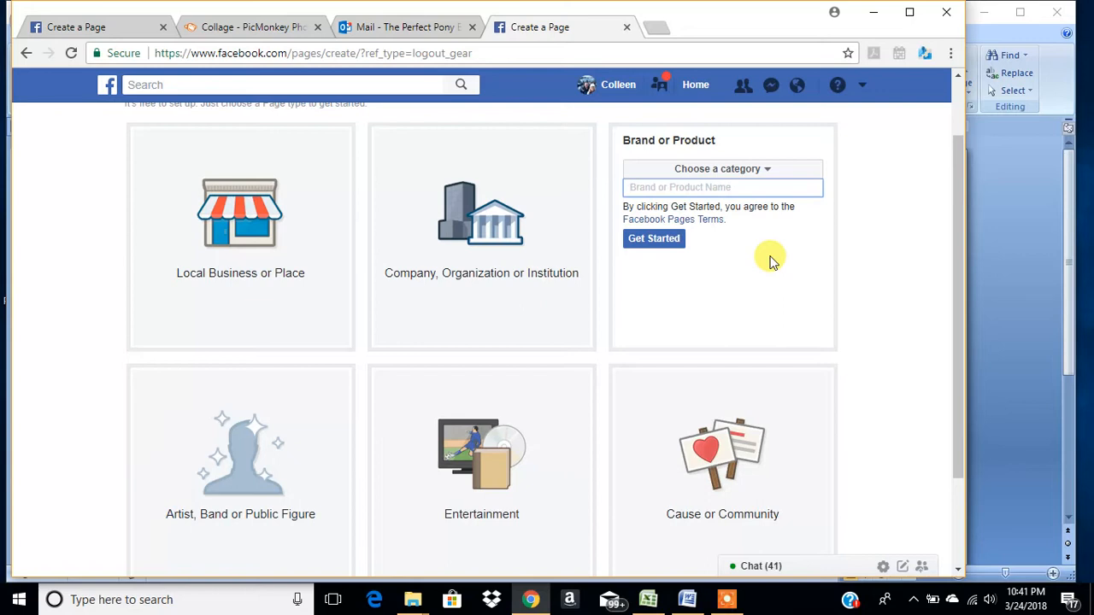
{"action": "type", "text": "Paparazzi"}
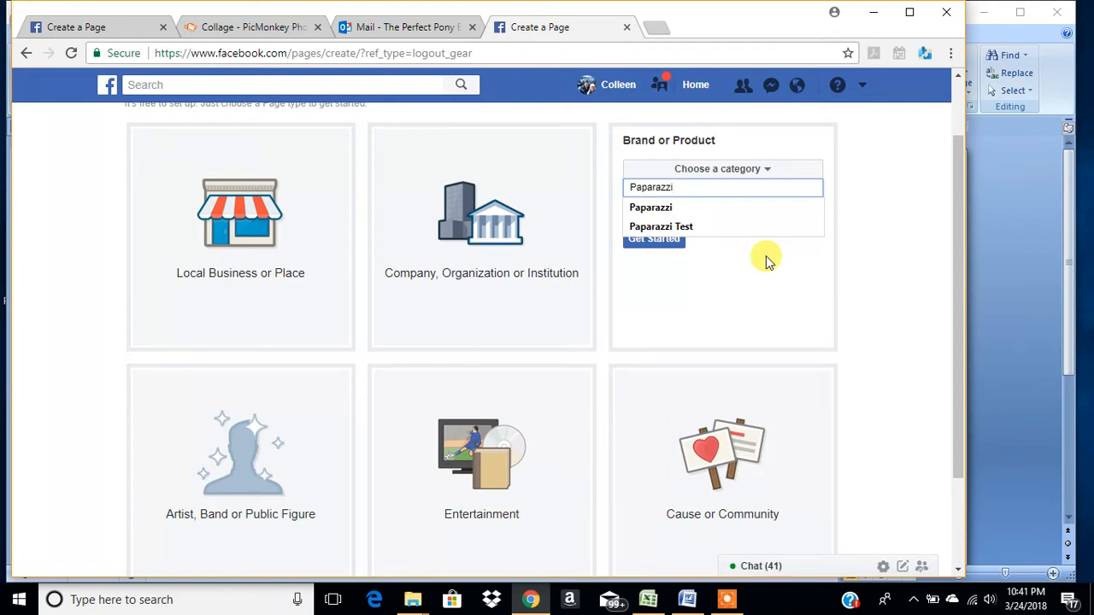
{"action": "left_click", "coordinate": [685, 227]}
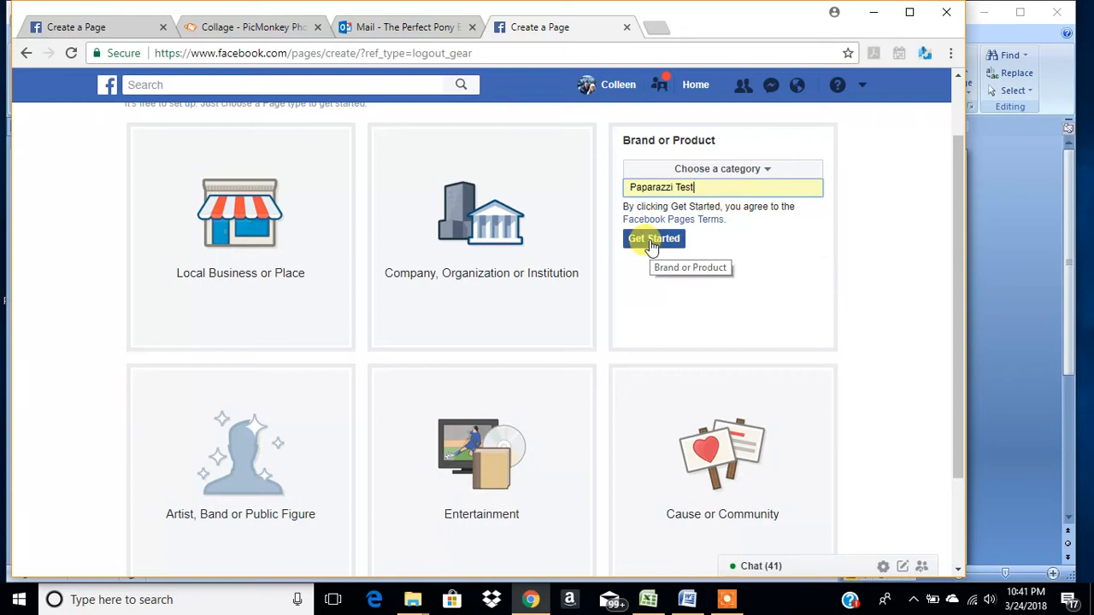
{"action": "left_click", "coordinate": [652, 243]}
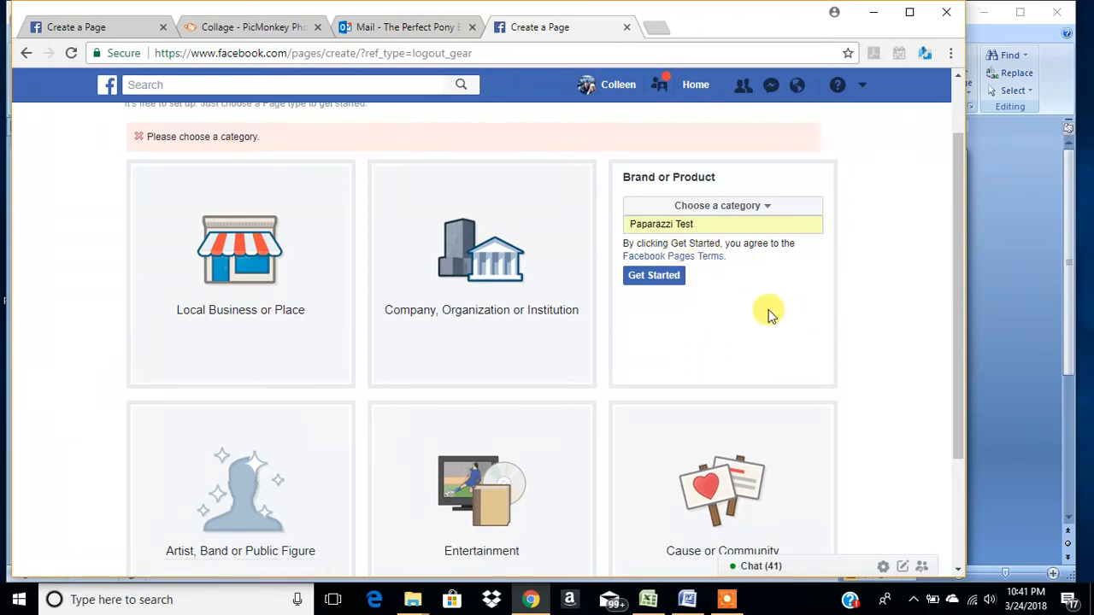
Step: Set the page category to Jewelry/Watches and create the page
{"action": "left_click", "coordinate": [769, 210]}
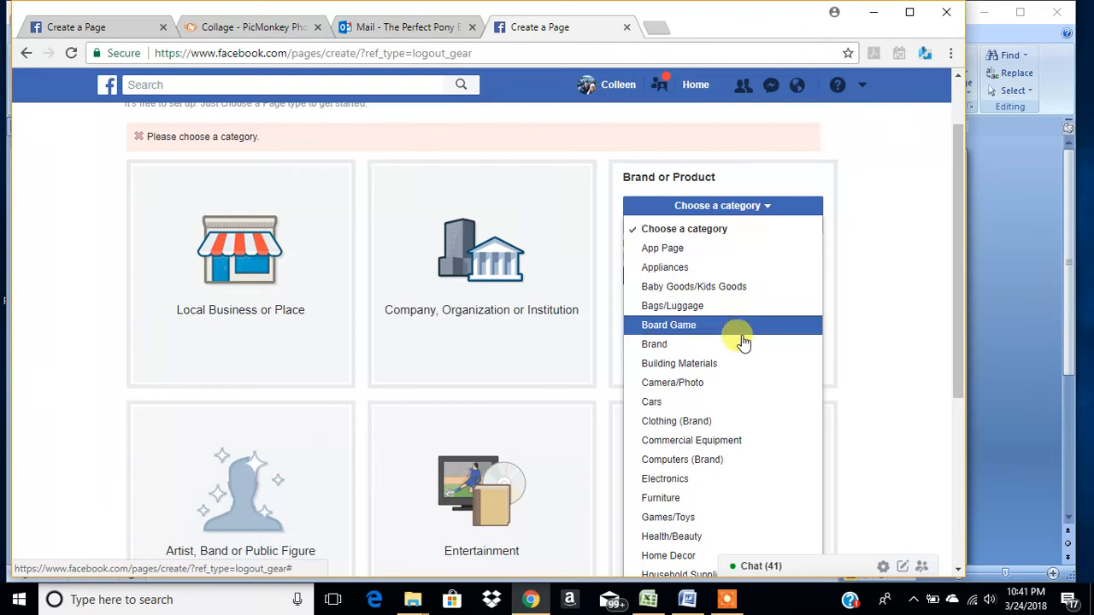
{"action": "scroll", "coordinate": [799, 398], "scroll_direction": "down", "scroll_amount": 2}
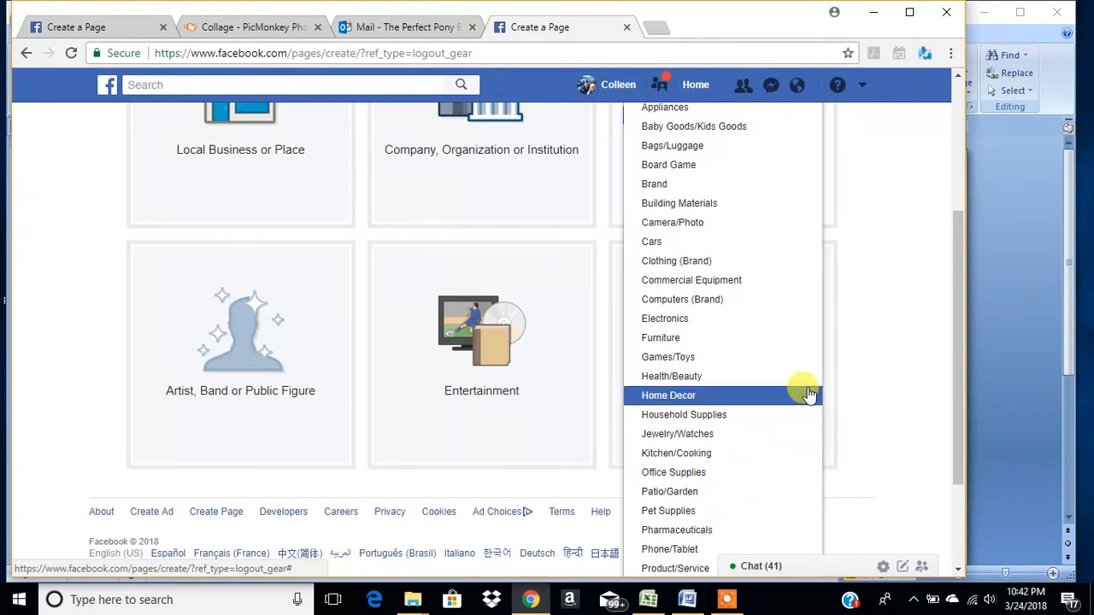
{"action": "scroll", "coordinate": [804, 417], "scroll_direction": "up", "scroll_amount": 1}
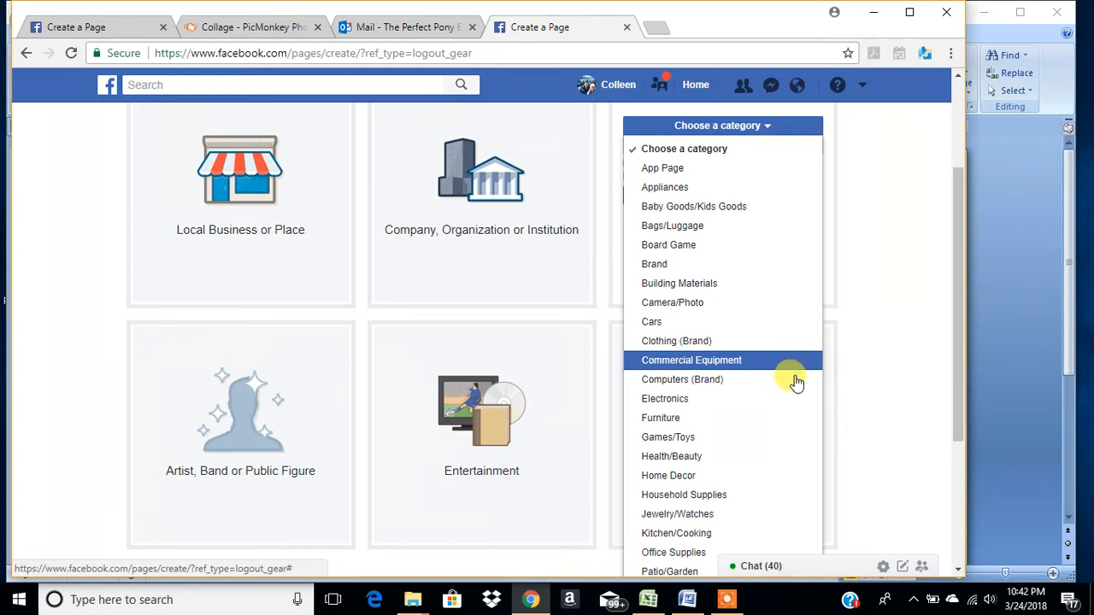
{"action": "scroll", "coordinate": [795, 385], "scroll_direction": "down", "scroll_amount": 1}
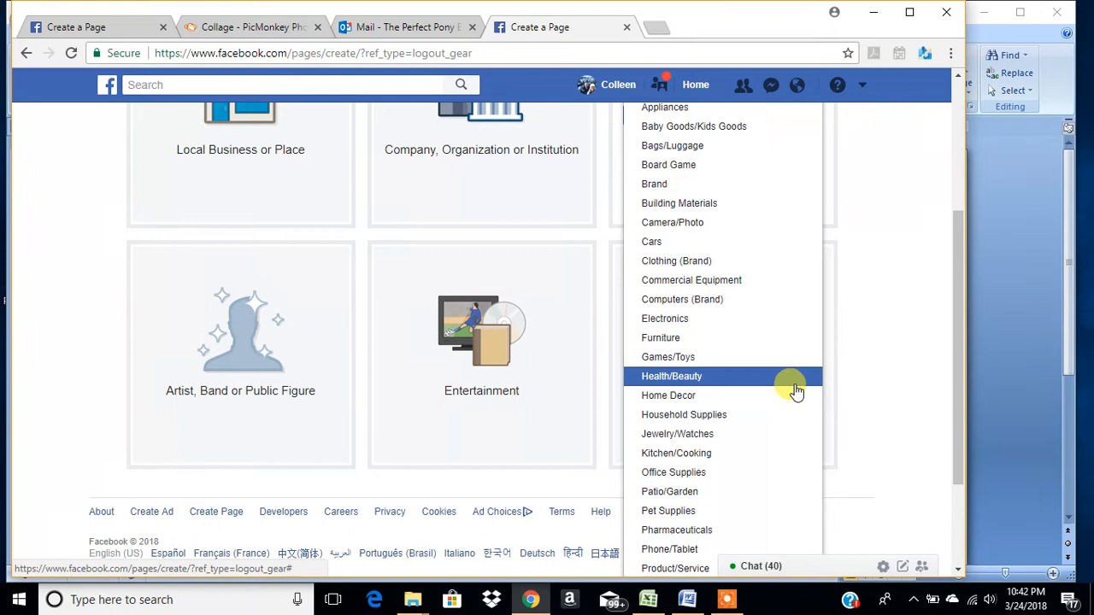
{"action": "scroll", "coordinate": [795, 398], "scroll_direction": "down", "scroll_amount": 1}
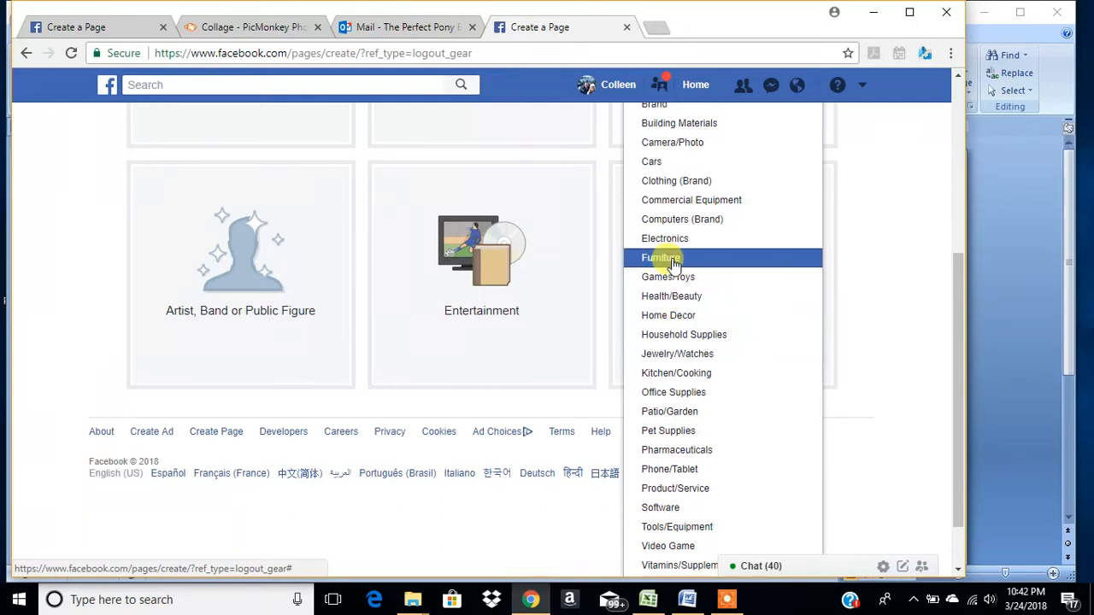
{"action": "left_click", "coordinate": [708, 354]}
{"action": "left_click", "coordinate": [645, 363]}
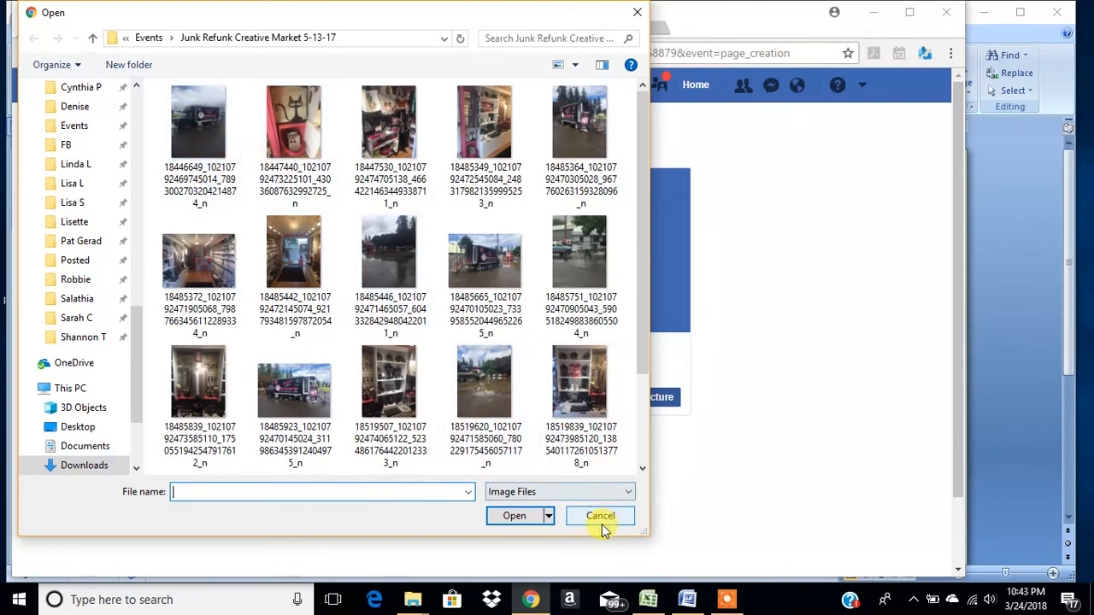
Step: Cancel the image upload and skip adding both the profile picture and the cover photo
{"action": "scroll", "coordinate": [550, 376], "scroll_direction": "down", "scroll_amount": 2}
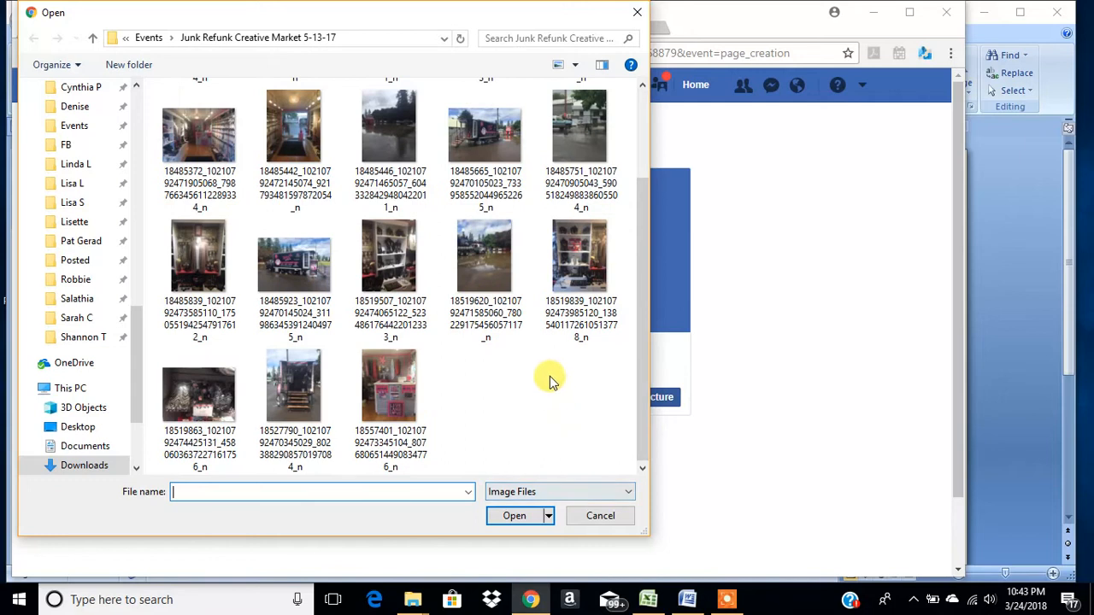
{"action": "left_click", "coordinate": [597, 528]}
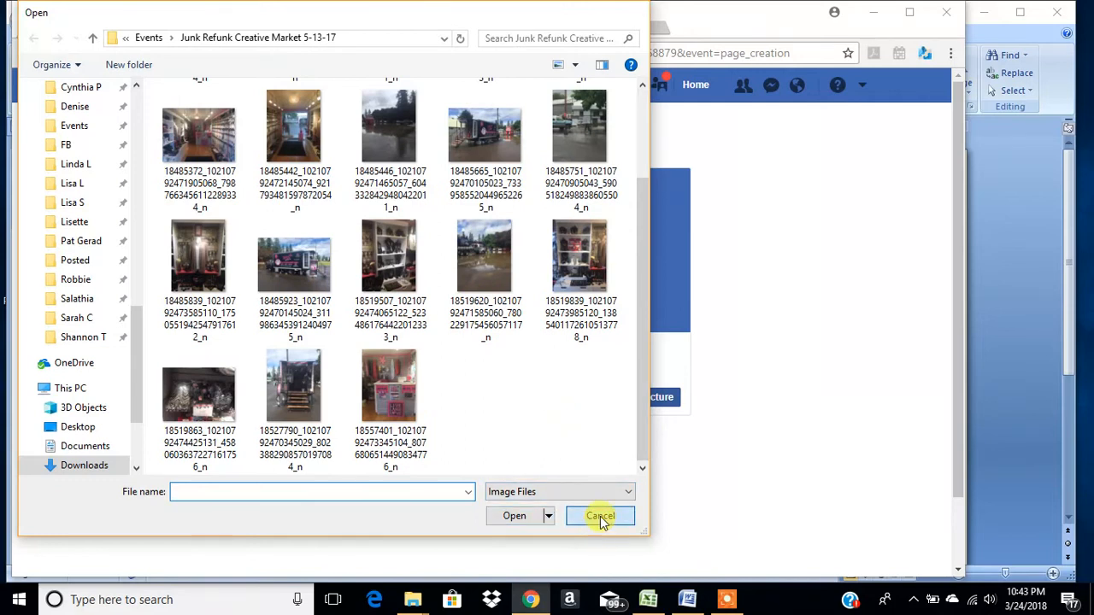
{"action": "left_click", "coordinate": [515, 398]}
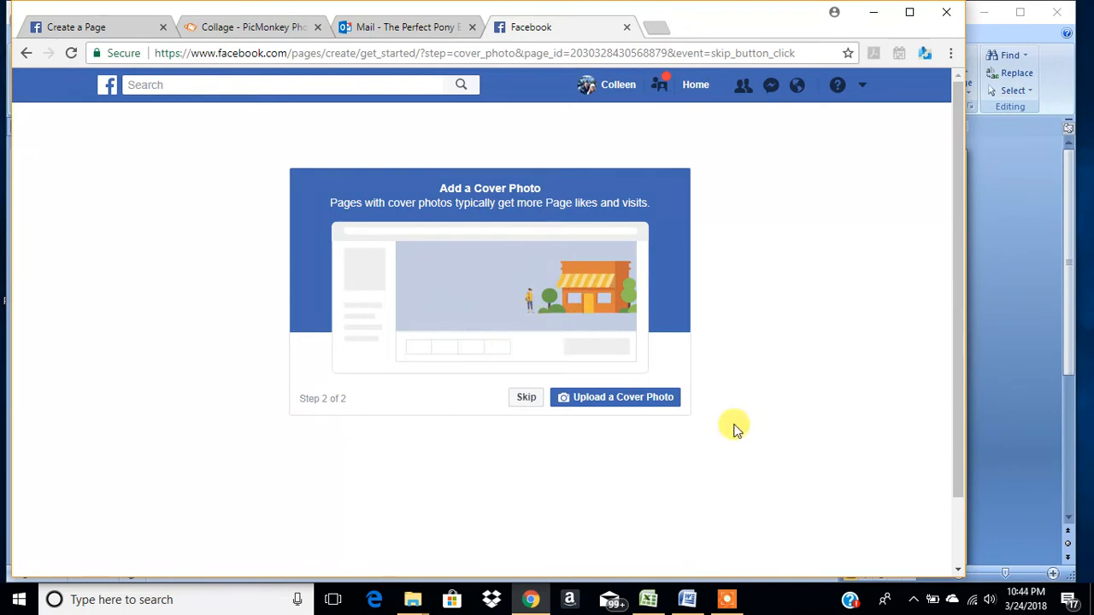
{"action": "left_click", "coordinate": [525, 399]}
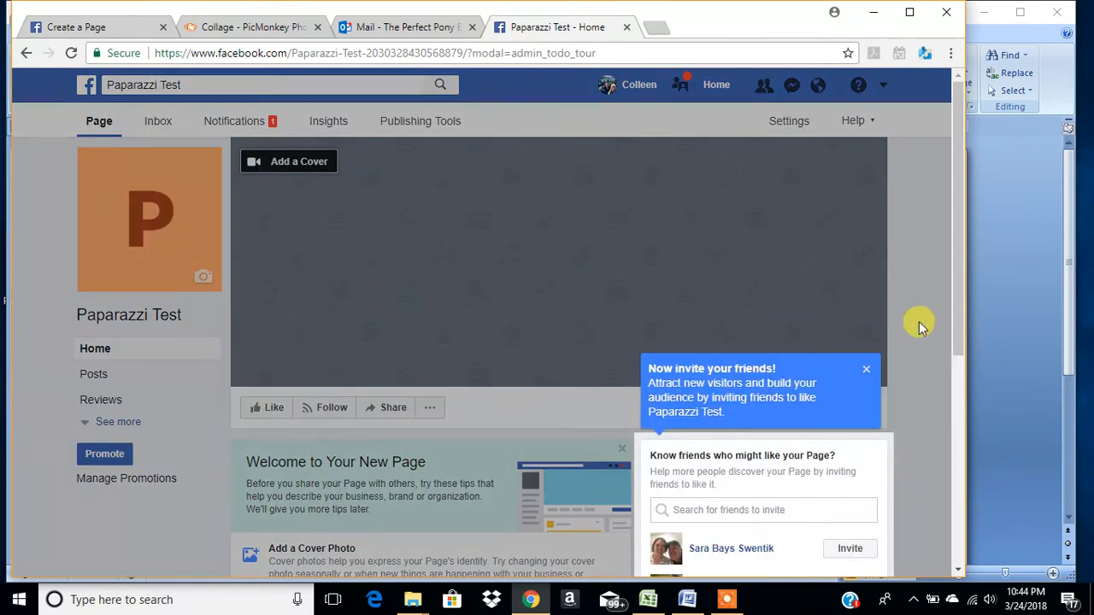
Step: Dismiss the tour tips about inviting friends and publishing a first post
{"action": "scroll", "coordinate": [922, 329], "scroll_direction": "down", "scroll_amount": 2}
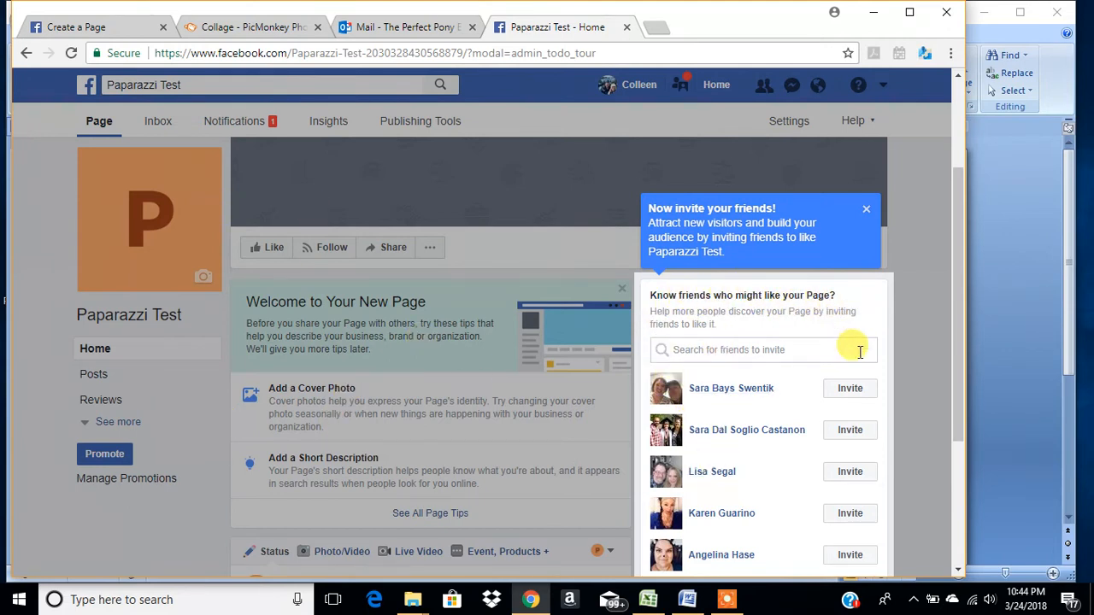
{"action": "scroll", "coordinate": [788, 479], "scroll_direction": "down", "scroll_amount": 1}
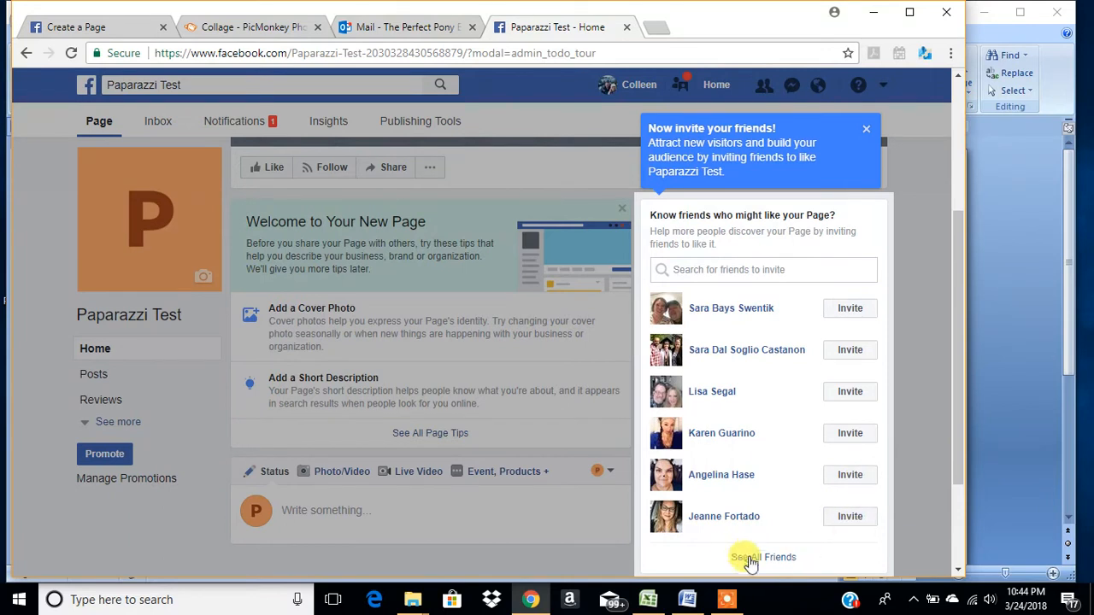
{"action": "left_click", "coordinate": [865, 129]}
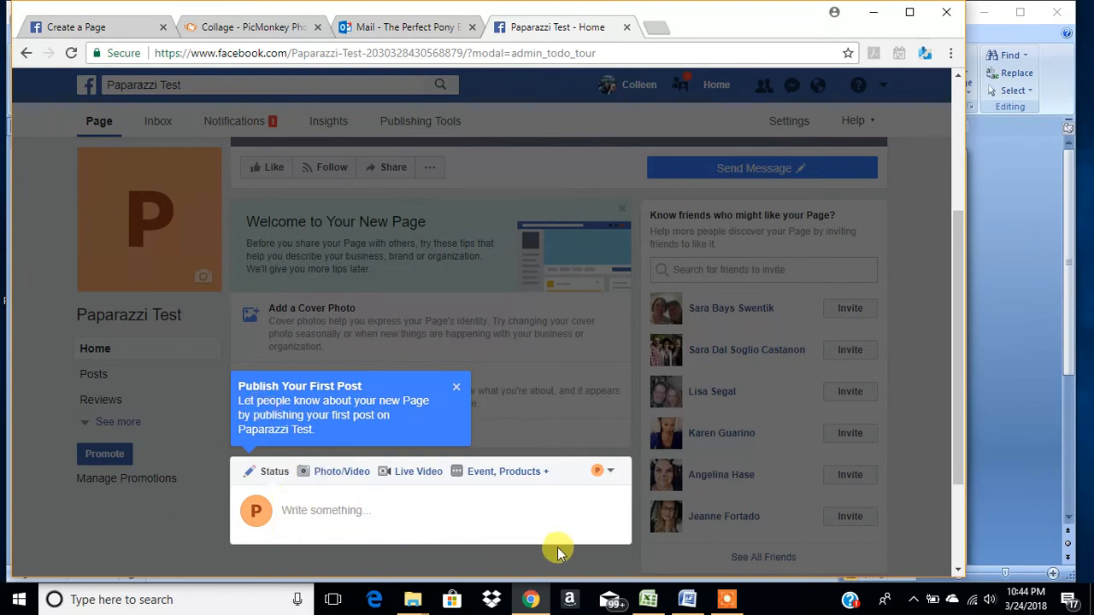
{"action": "left_click", "coordinate": [456, 386]}
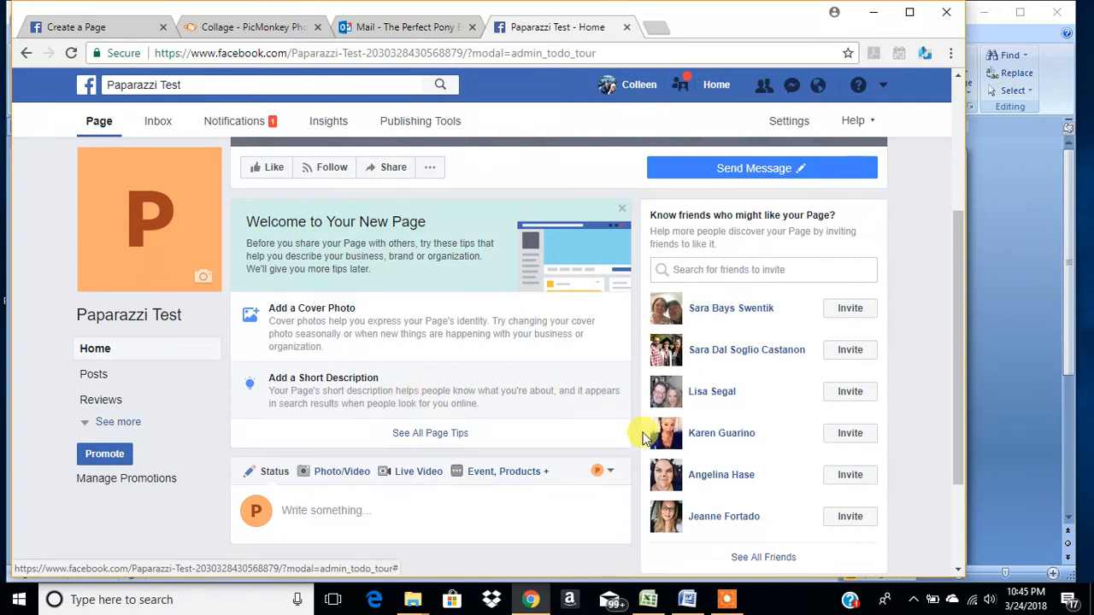
Step: Look over the new page and its Insights overview and Posts section, then return to the page
{"action": "scroll", "coordinate": [929, 389], "scroll_direction": "down", "scroll_amount": 2}
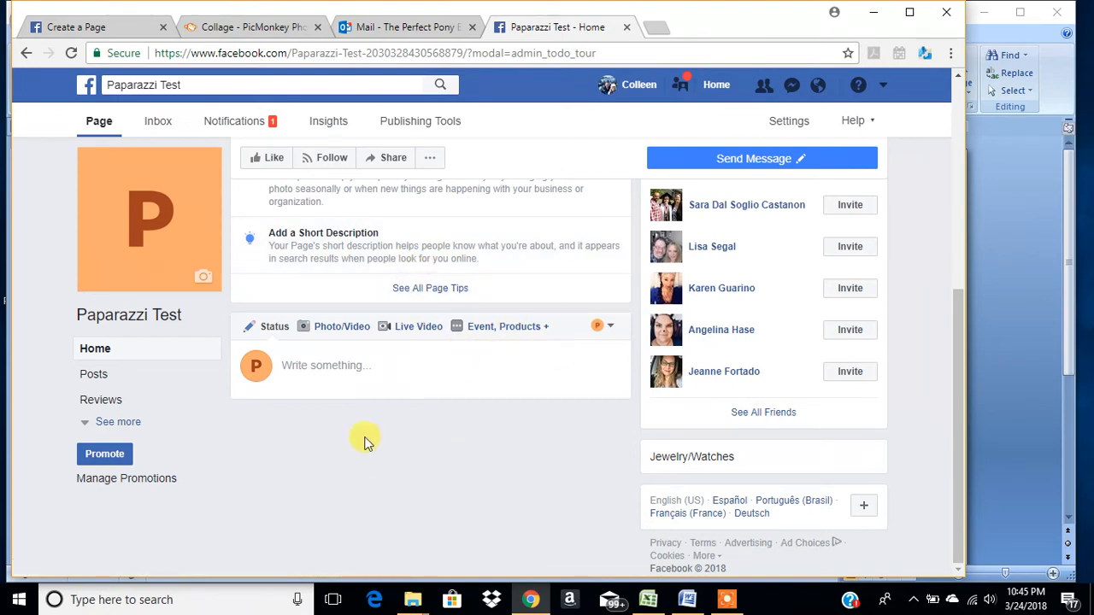
{"action": "scroll", "coordinate": [317, 445], "scroll_direction": "up", "scroll_amount": 5}
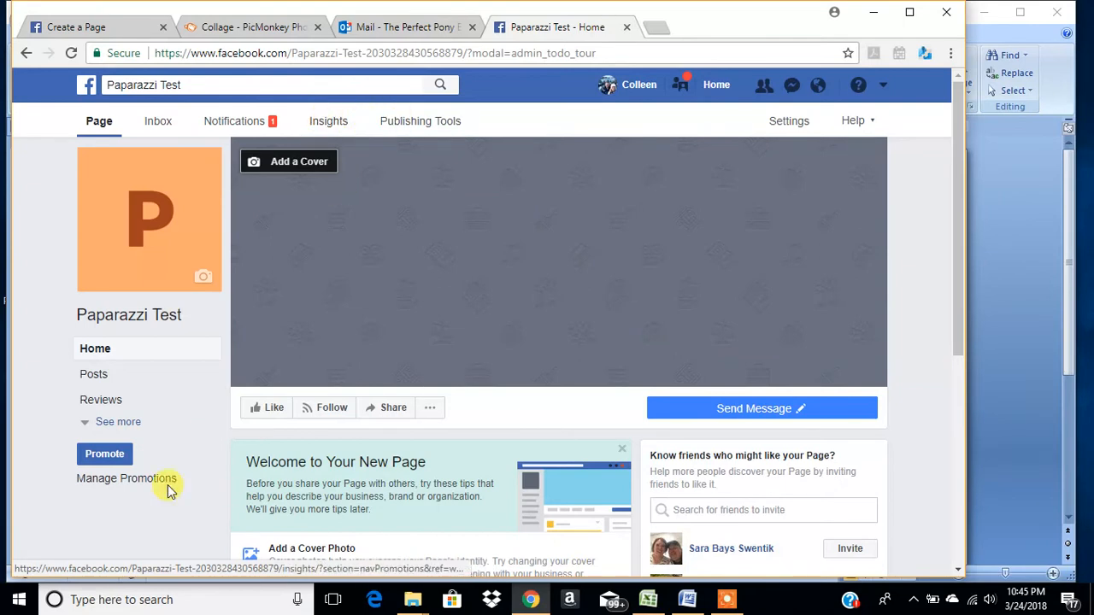
{"action": "left_click", "coordinate": [356, 135]}
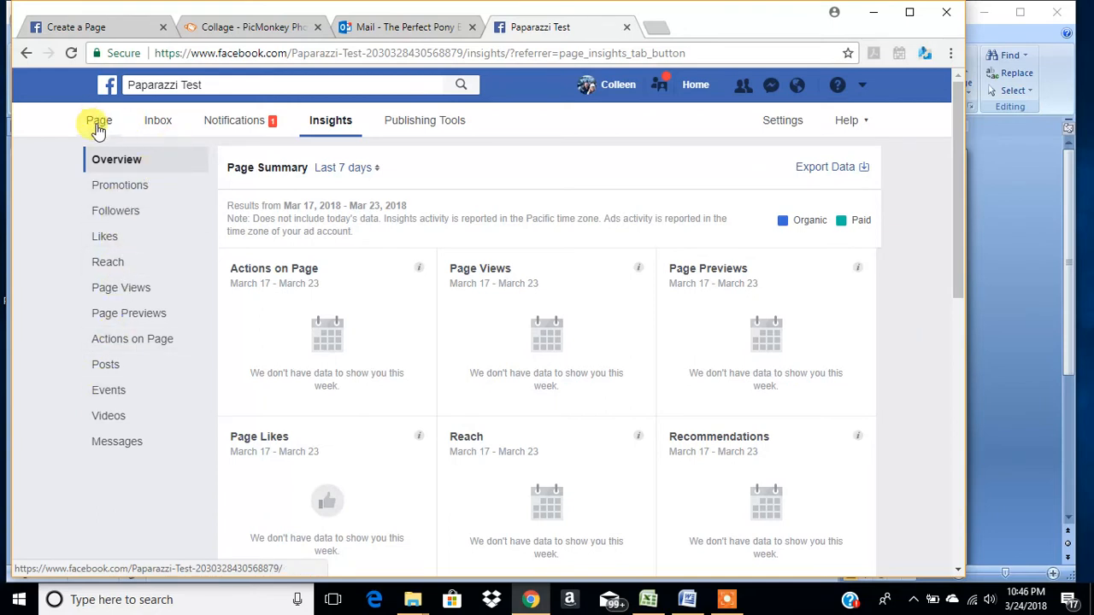
{"action": "left_click", "coordinate": [105, 365]}
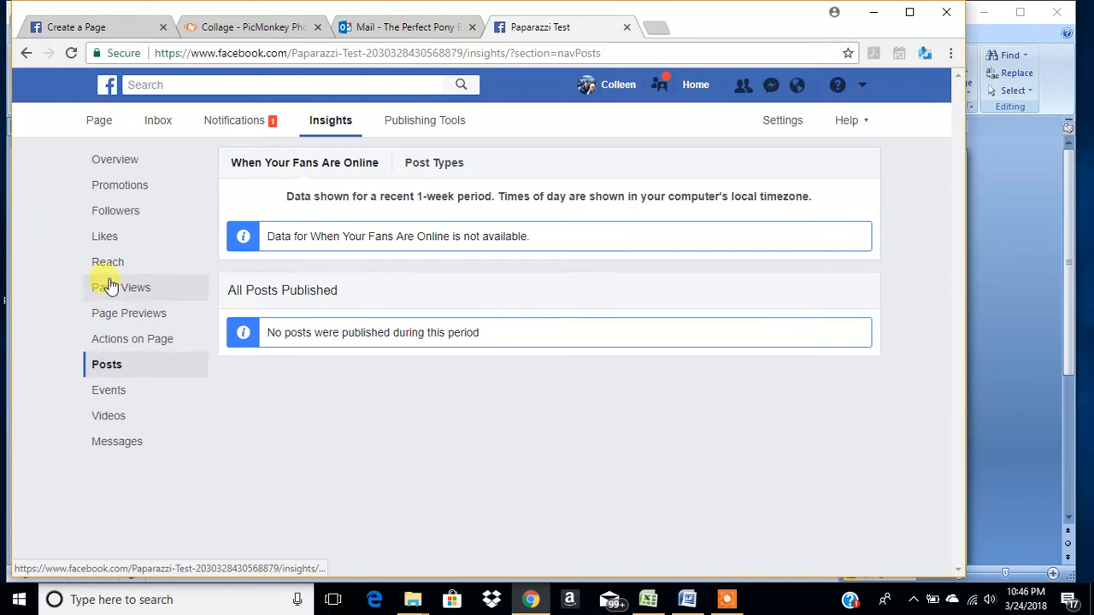
{"action": "left_click", "coordinate": [100, 121]}
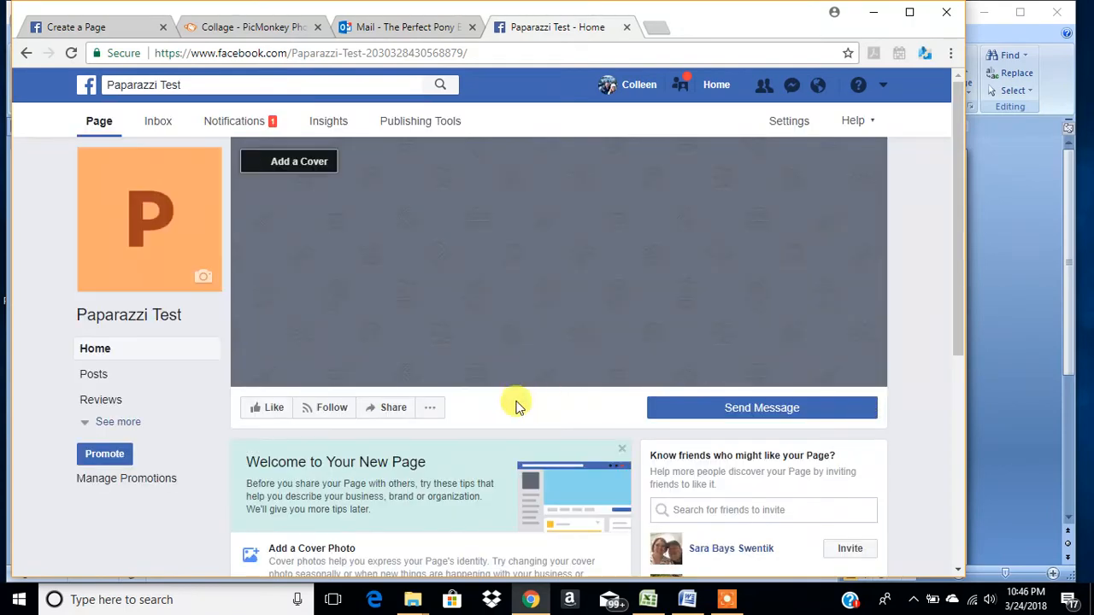
Step: Expand the page's section list to review all available sections
{"action": "left_click", "coordinate": [124, 424]}
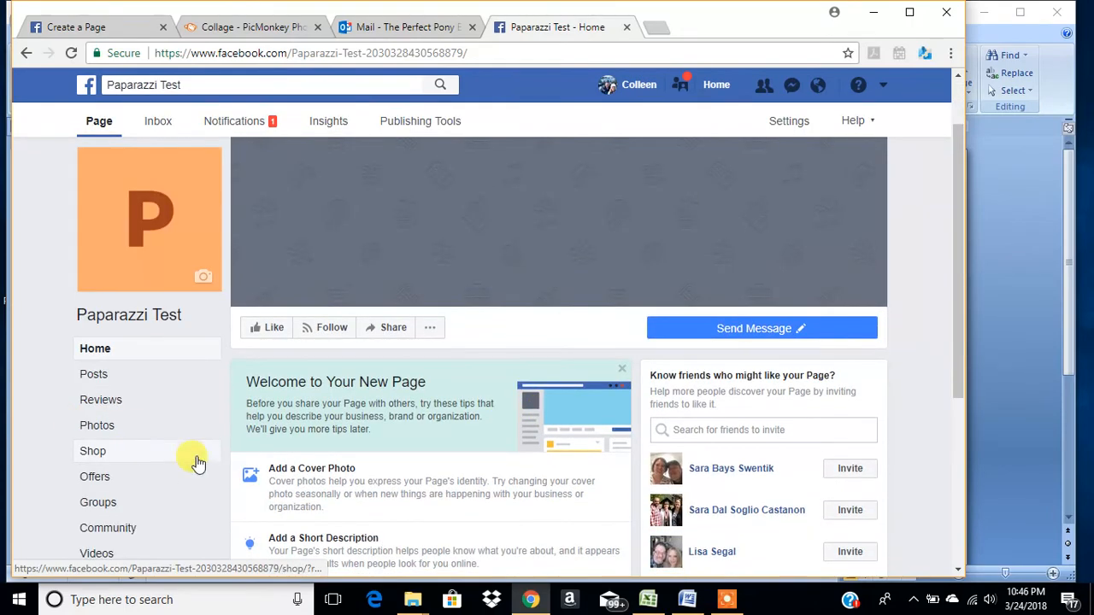
{"action": "scroll", "coordinate": [232, 349], "scroll_direction": "down", "scroll_amount": 2}
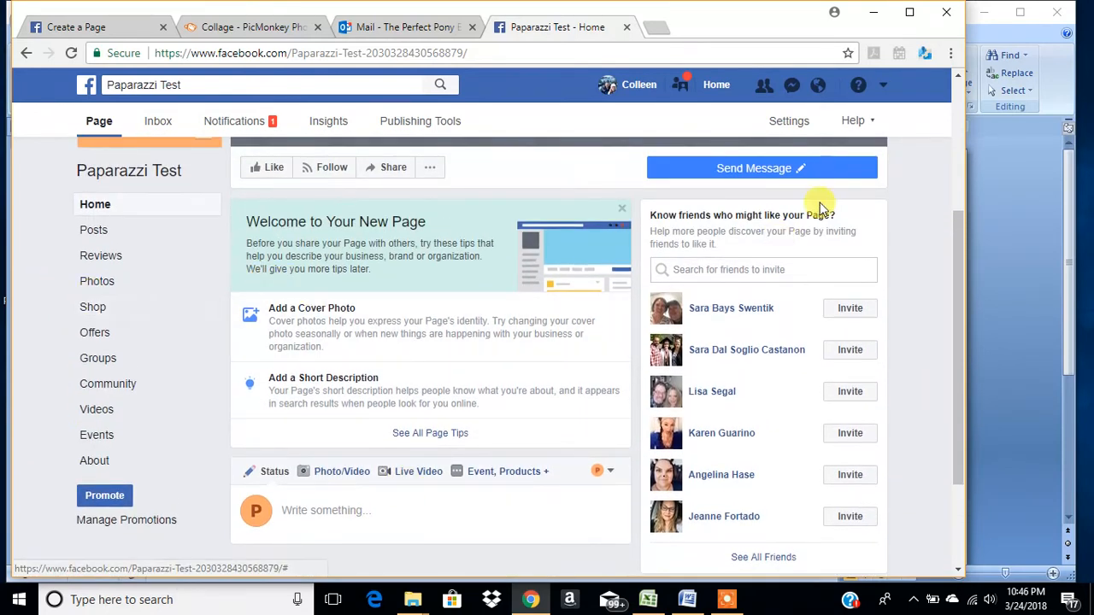
{"action": "scroll", "coordinate": [860, 210], "scroll_direction": "up", "scroll_amount": 2}
Step: Edit the page's Send Message button, choosing Shop Now as the replacement, and continue to its destination options
{"action": "left_click", "coordinate": [803, 328]}
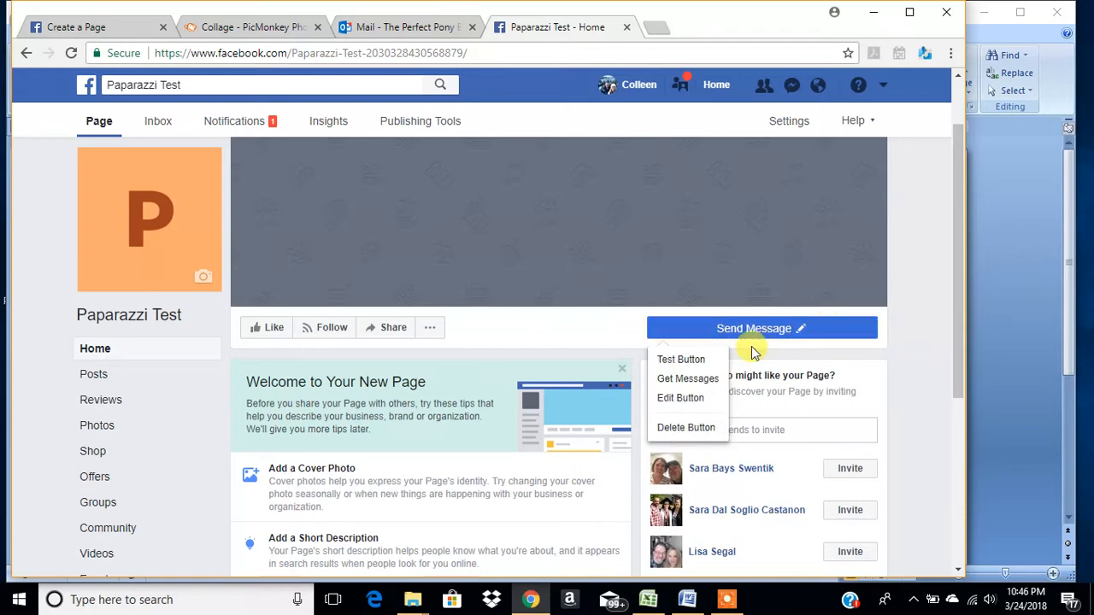
{"action": "left_click", "coordinate": [684, 400]}
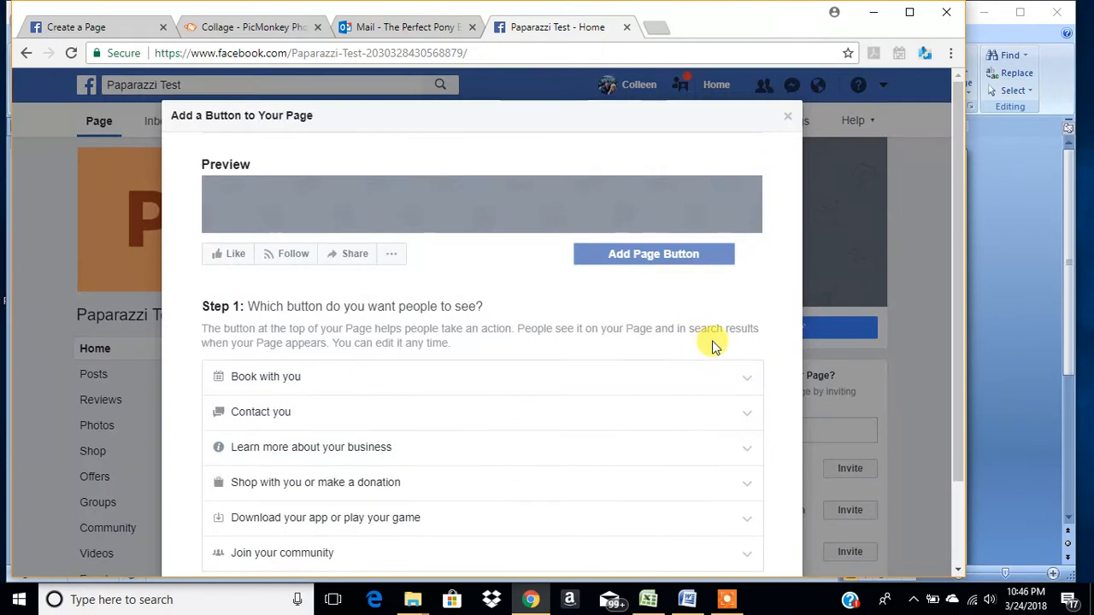
{"action": "scroll", "coordinate": [501, 379], "scroll_direction": "down", "scroll_amount": 2}
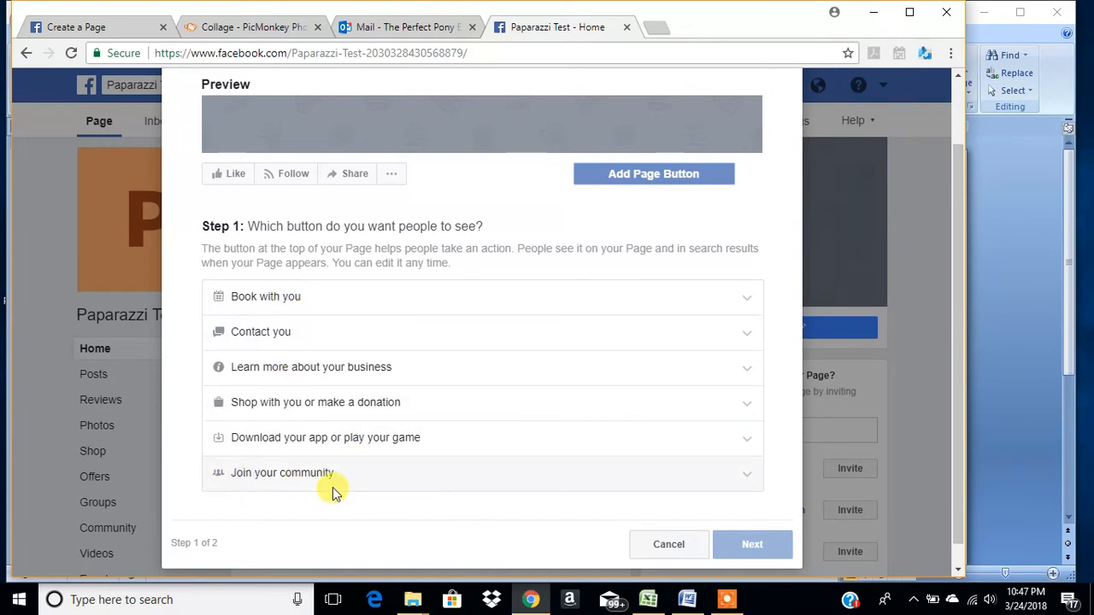
{"action": "left_click", "coordinate": [740, 475]}
{"action": "scroll", "coordinate": [359, 449], "scroll_direction": "down", "scroll_amount": 1}
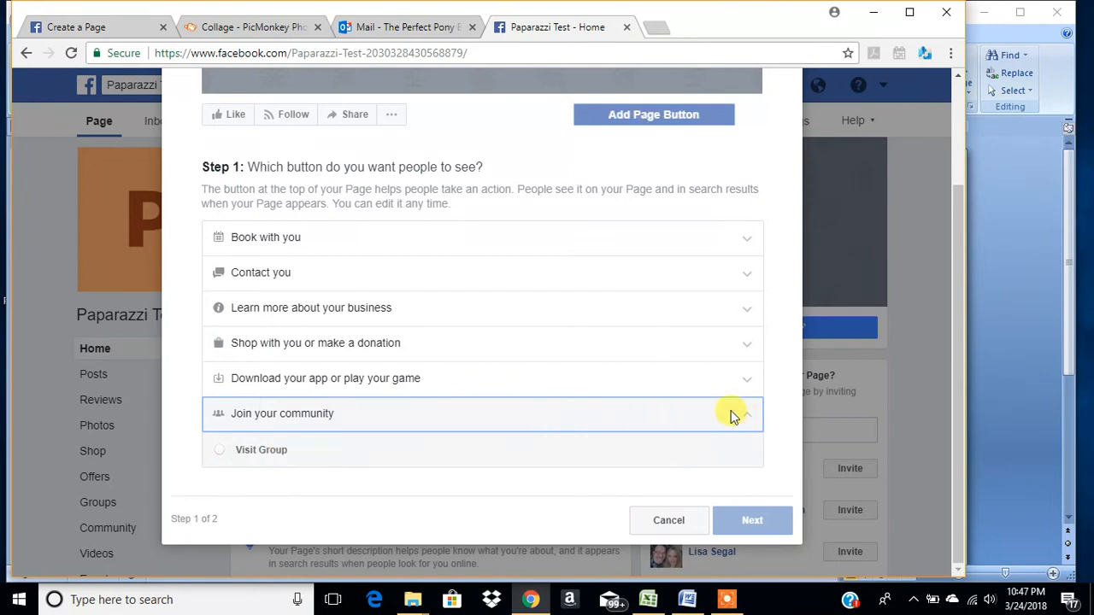
{"action": "left_click", "coordinate": [743, 349]}
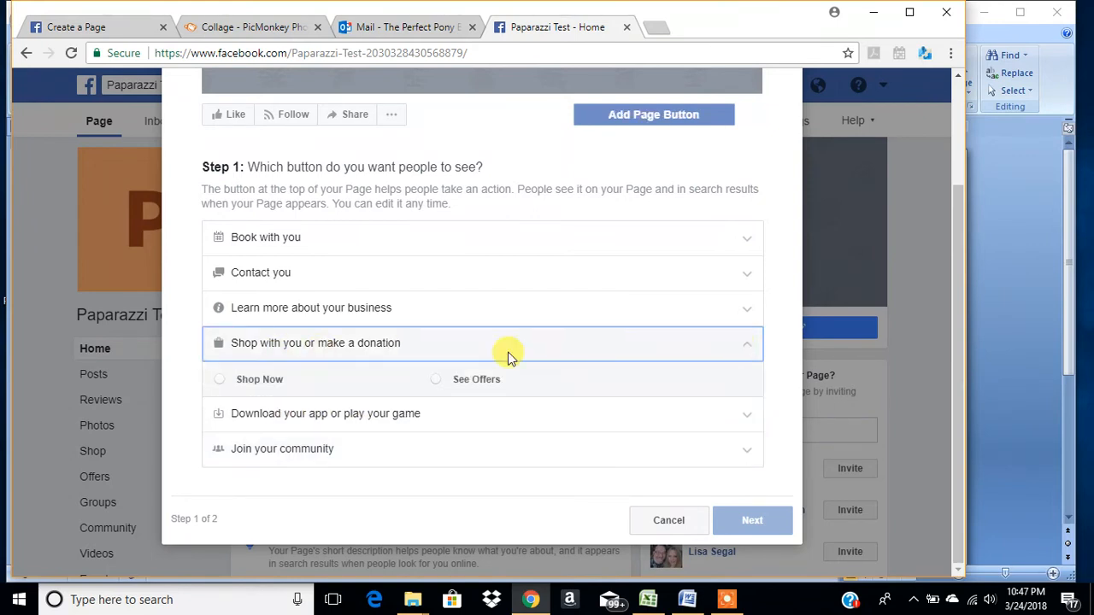
{"action": "left_click", "coordinate": [223, 381]}
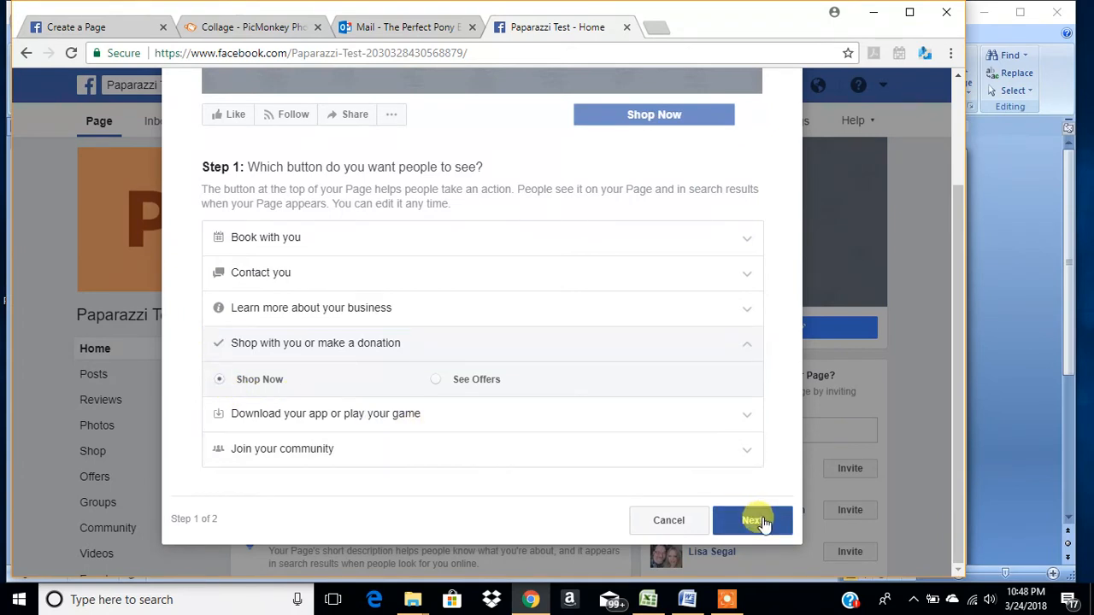
{"action": "left_click", "coordinate": [756, 521]}
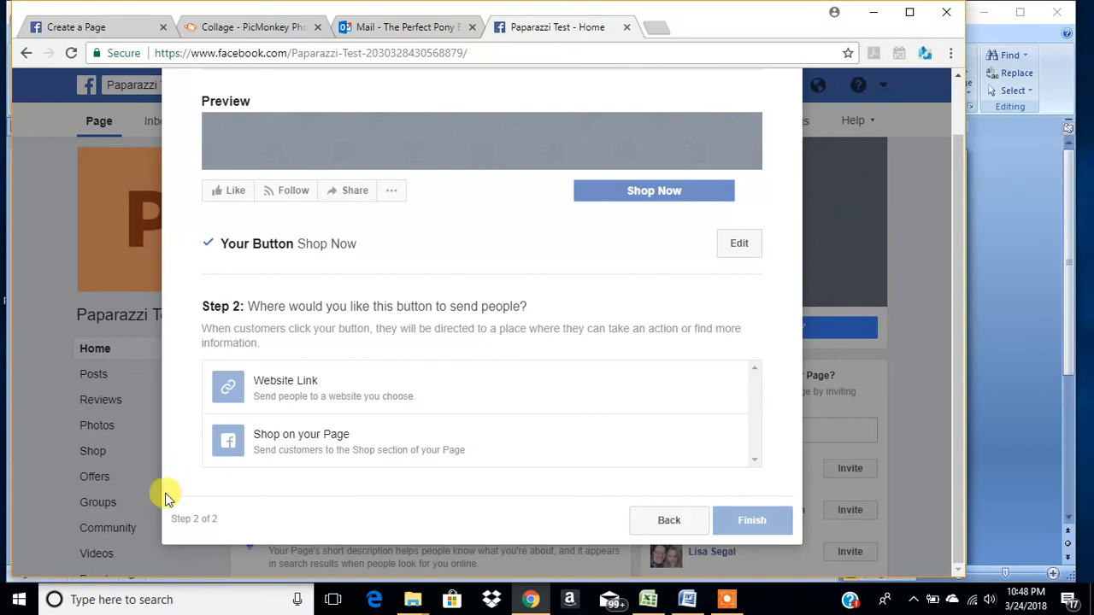
Step: Open the website link entry for the Shop Now button and cancel it
{"action": "left_click", "coordinate": [343, 381]}
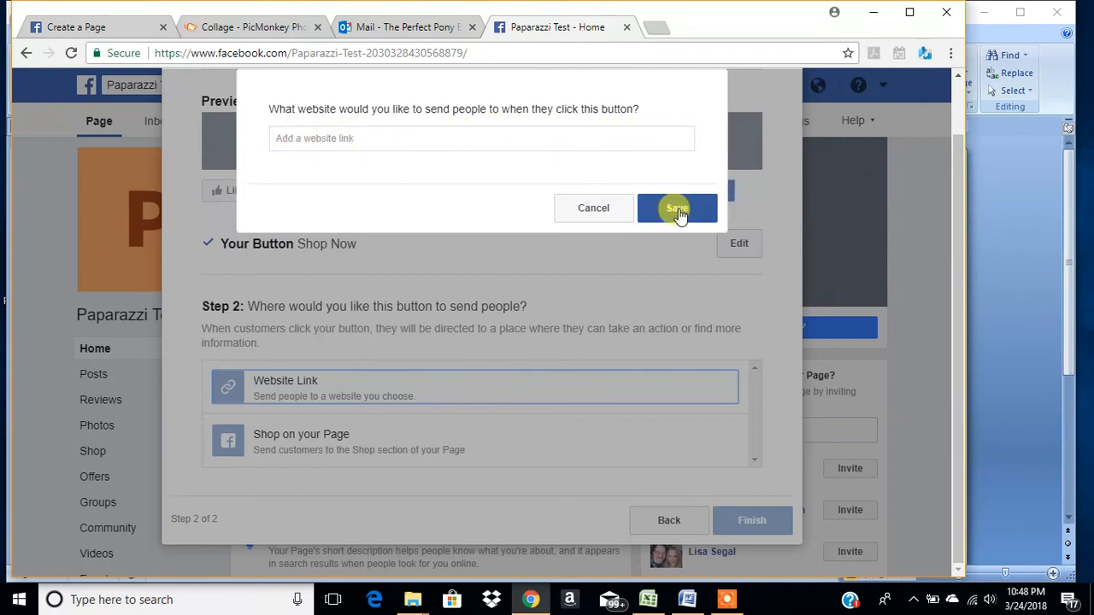
{"action": "left_click", "coordinate": [594, 210]}
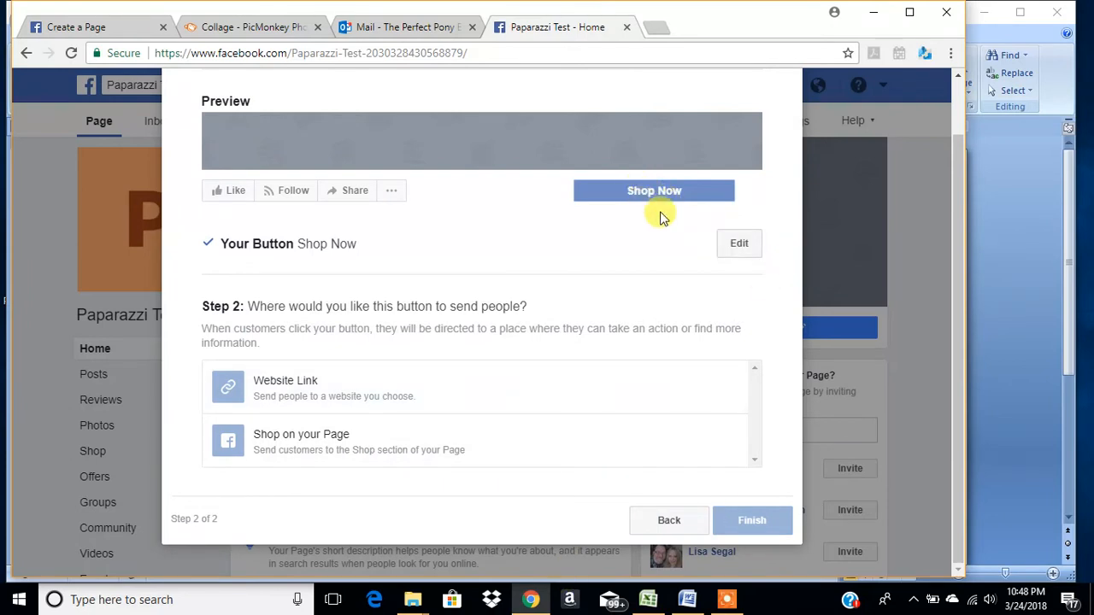
Step: Return to the button choices, select Book Now under the Book with you group, and continue to its destination options
{"action": "scroll", "coordinate": [660, 218], "scroll_direction": "up", "scroll_amount": 1}
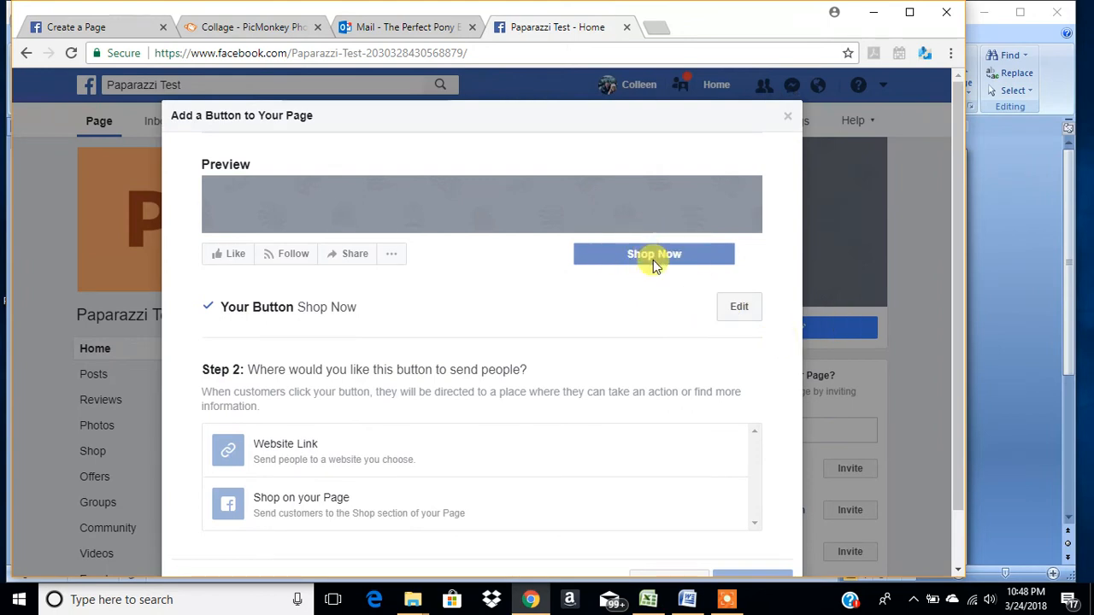
{"action": "scroll", "coordinate": [641, 359], "scroll_direction": "down", "scroll_amount": 1}
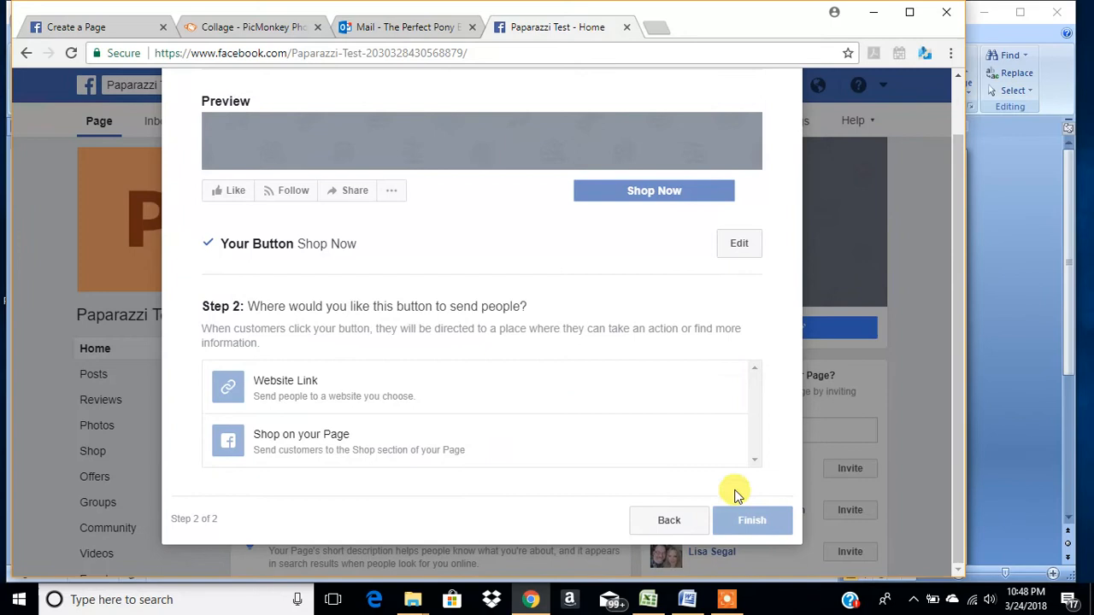
{"action": "left_click", "coordinate": [667, 521]}
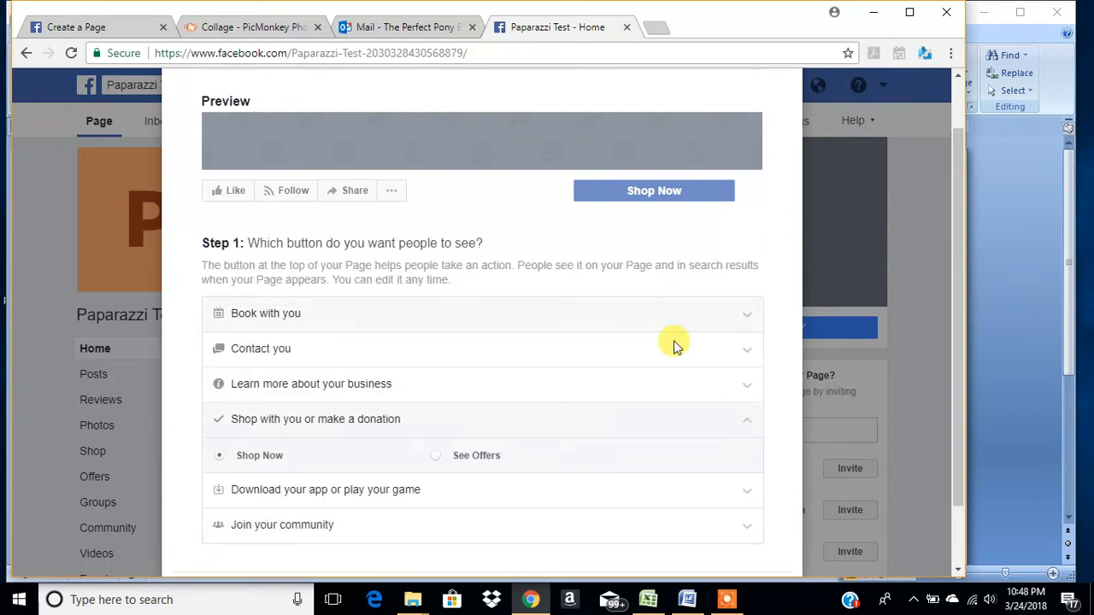
{"action": "left_click", "coordinate": [267, 315]}
{"action": "left_click", "coordinate": [233, 353]}
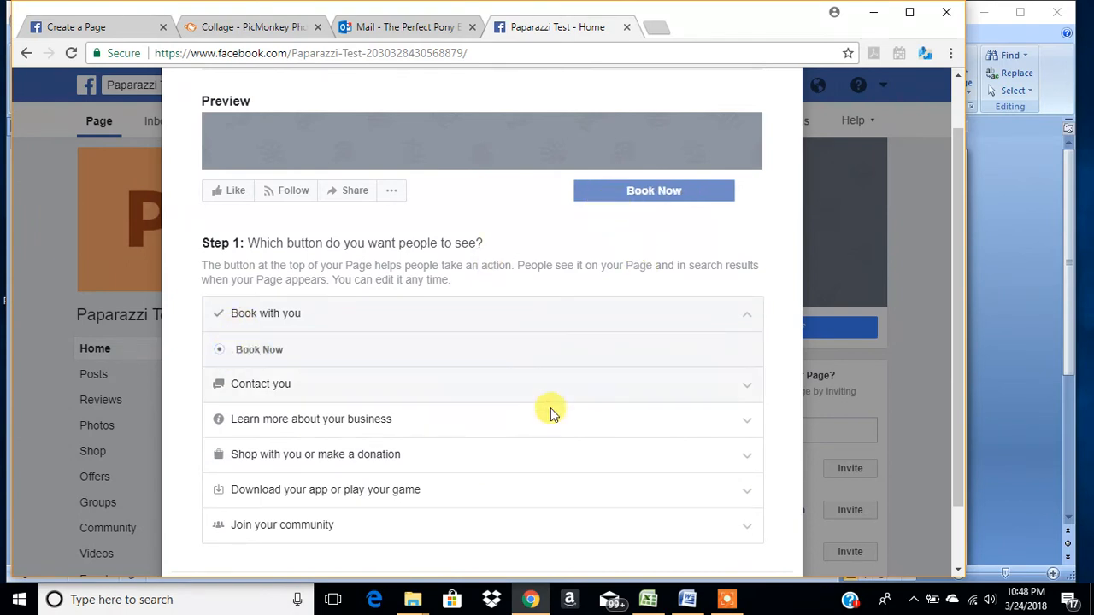
{"action": "scroll", "coordinate": [752, 366], "scroll_direction": "down", "scroll_amount": 2}
{"action": "left_click", "coordinate": [751, 519]}
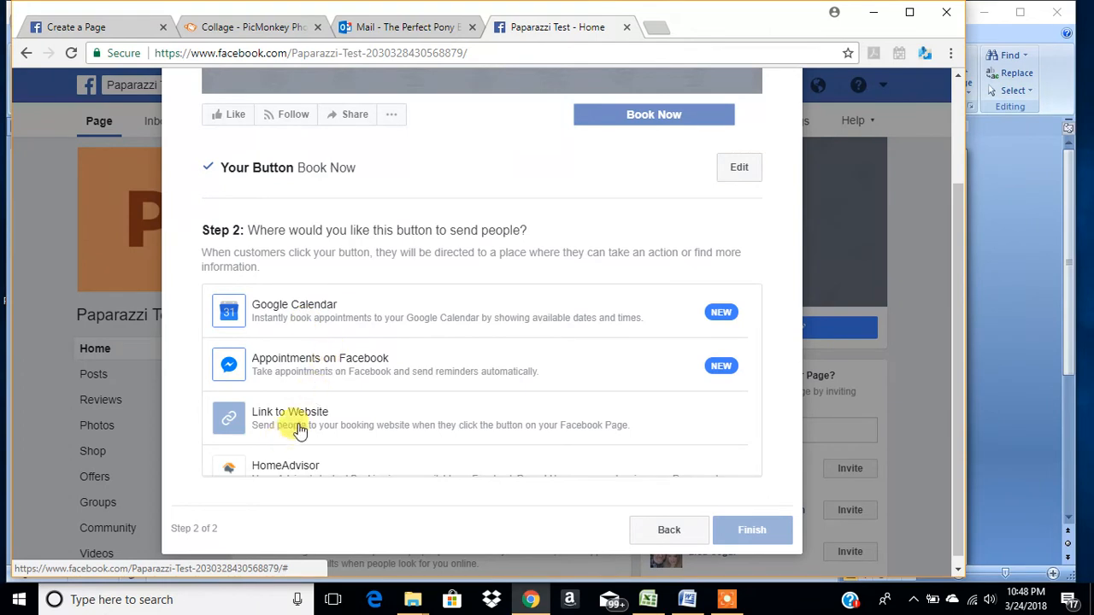
Step: Look through the booking services offered as Book Now destinations, and return to the button choices
{"action": "scroll", "coordinate": [314, 419], "scroll_direction": "down", "scroll_amount": 2}
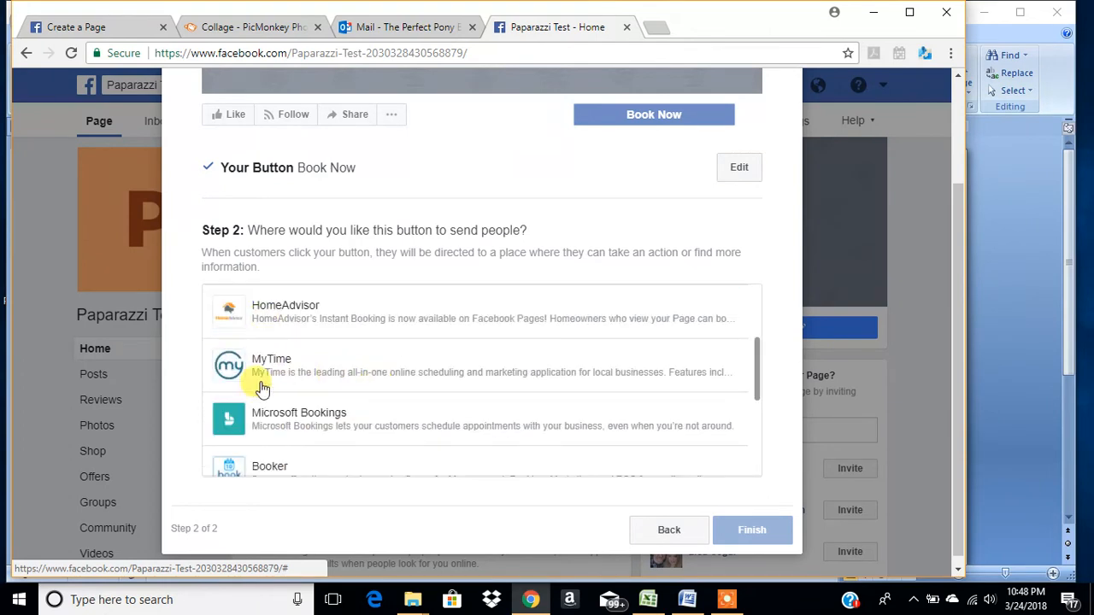
{"action": "scroll", "coordinate": [336, 434], "scroll_direction": "down", "scroll_amount": 3}
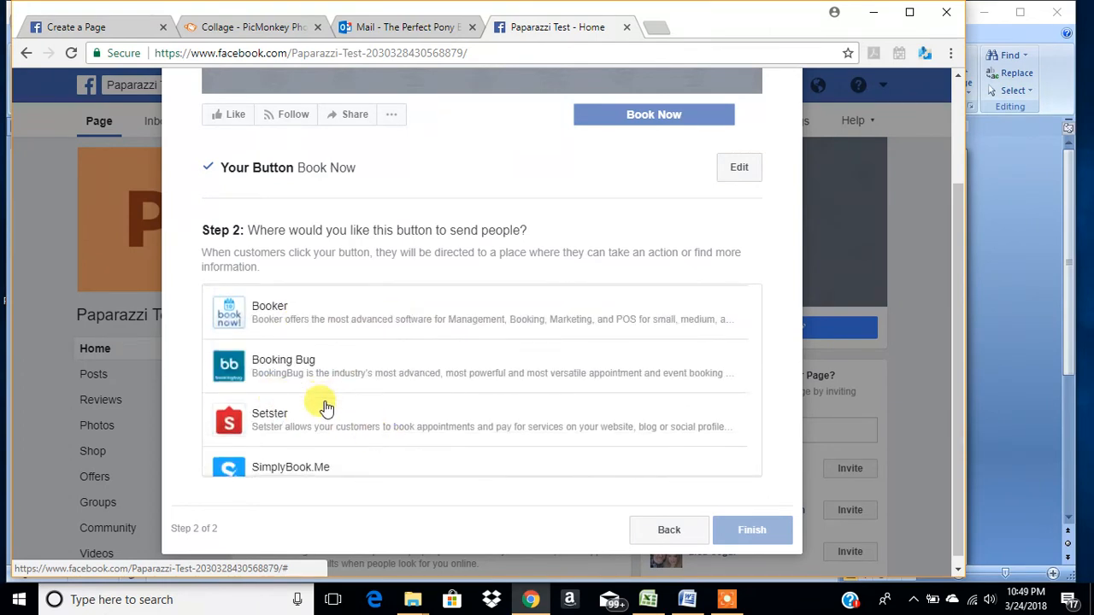
{"action": "scroll", "coordinate": [320, 407], "scroll_direction": "down", "scroll_amount": 2}
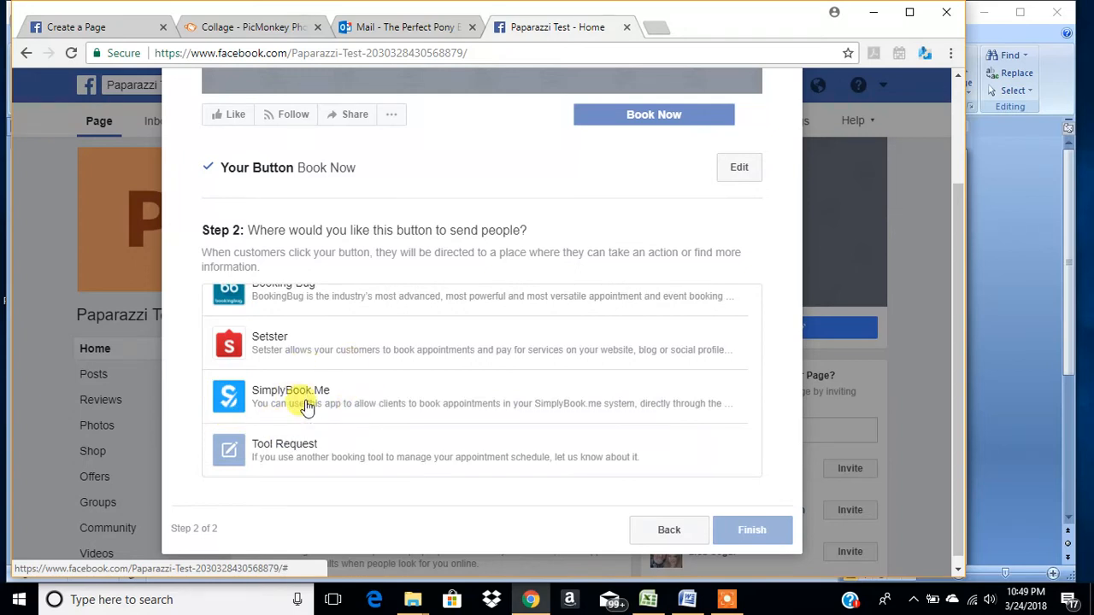
{"action": "scroll", "coordinate": [309, 402], "scroll_direction": "up", "scroll_amount": 1}
{"action": "scroll", "coordinate": [307, 400], "scroll_direction": "up", "scroll_amount": 5}
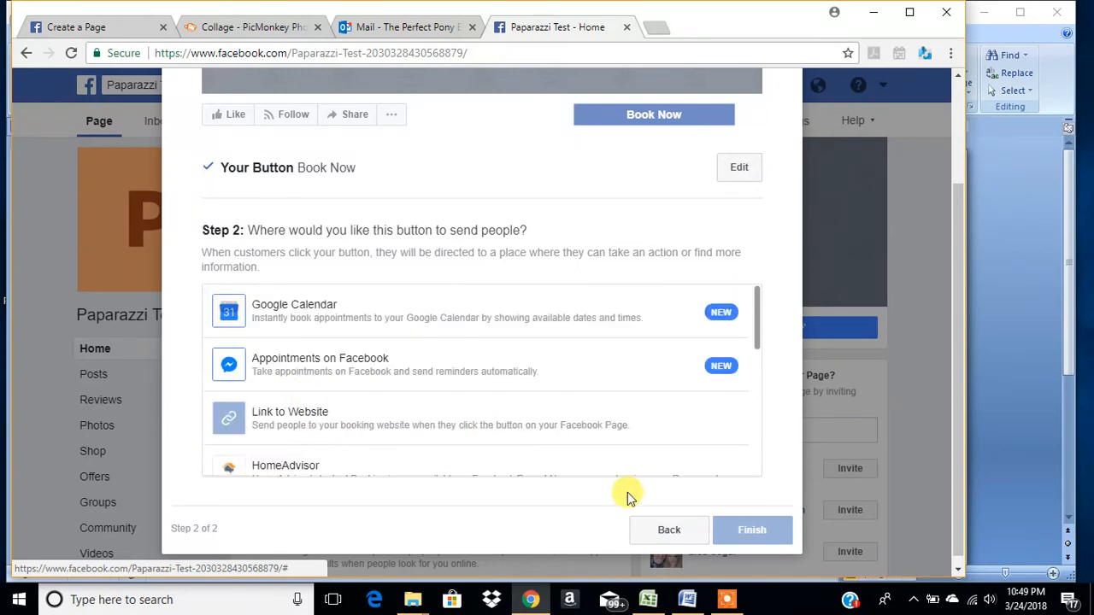
{"action": "left_click", "coordinate": [663, 531]}
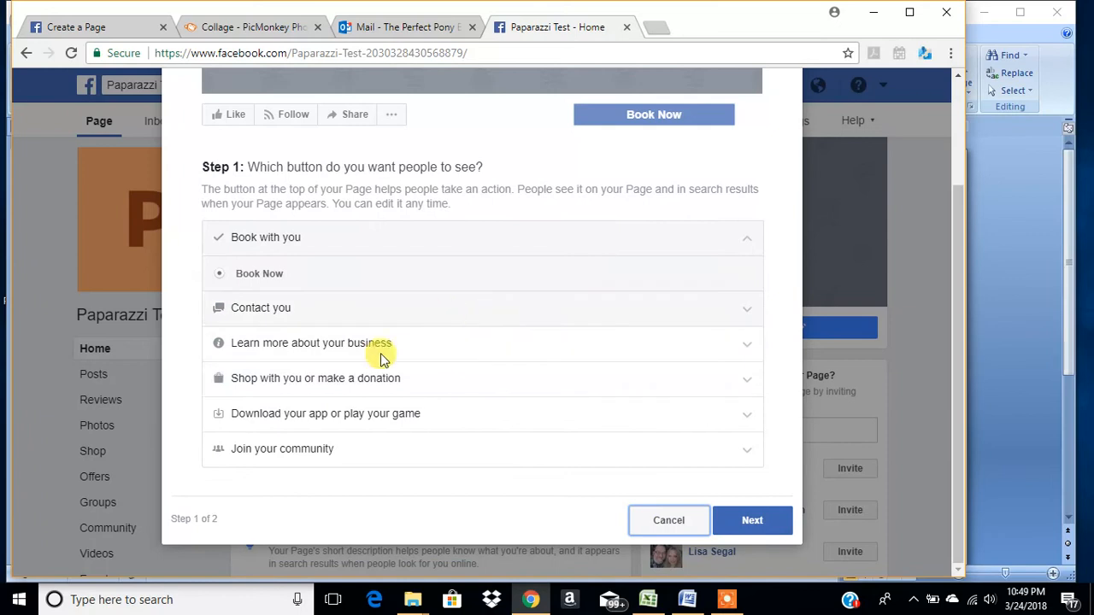
Step: Check the Learn more about your business choices, select Use App as the page button, and continue to its destination options
{"action": "left_click", "coordinate": [749, 349]}
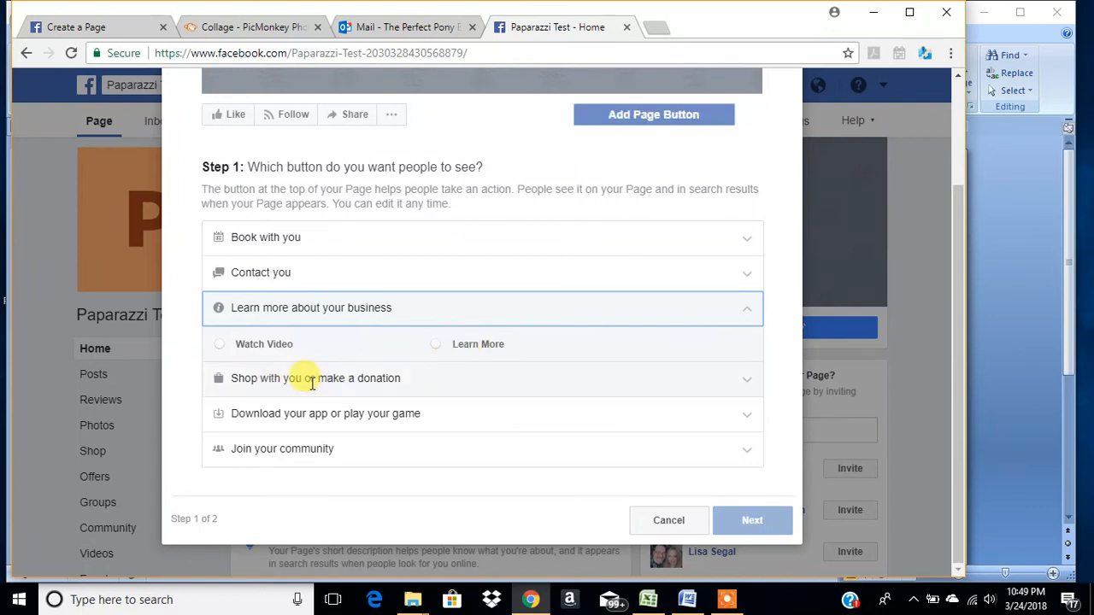
{"action": "left_click", "coordinate": [406, 416]}
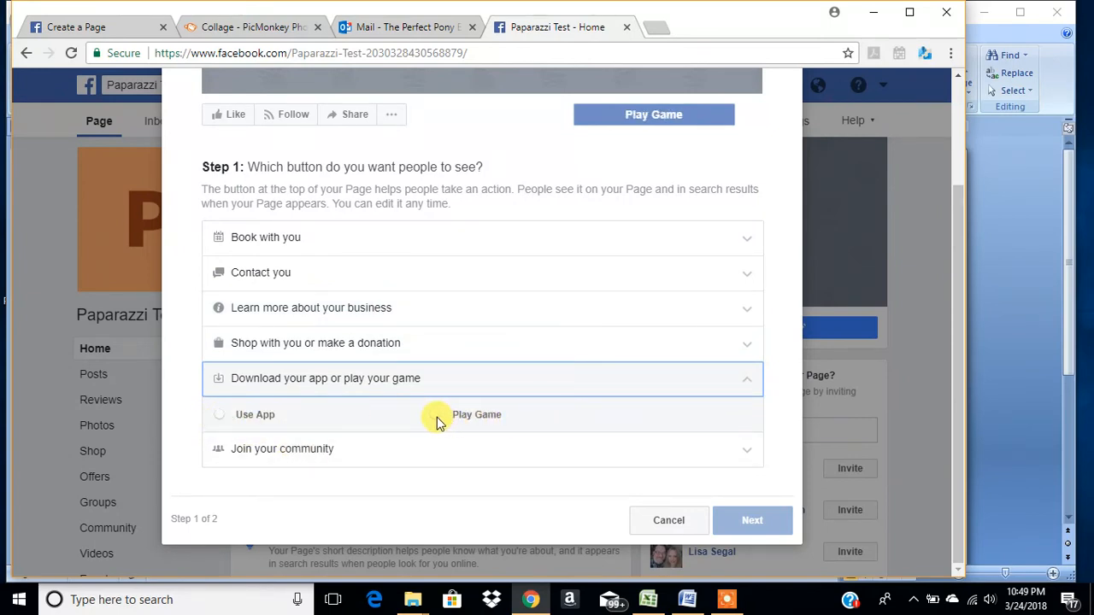
{"action": "left_click", "coordinate": [222, 418]}
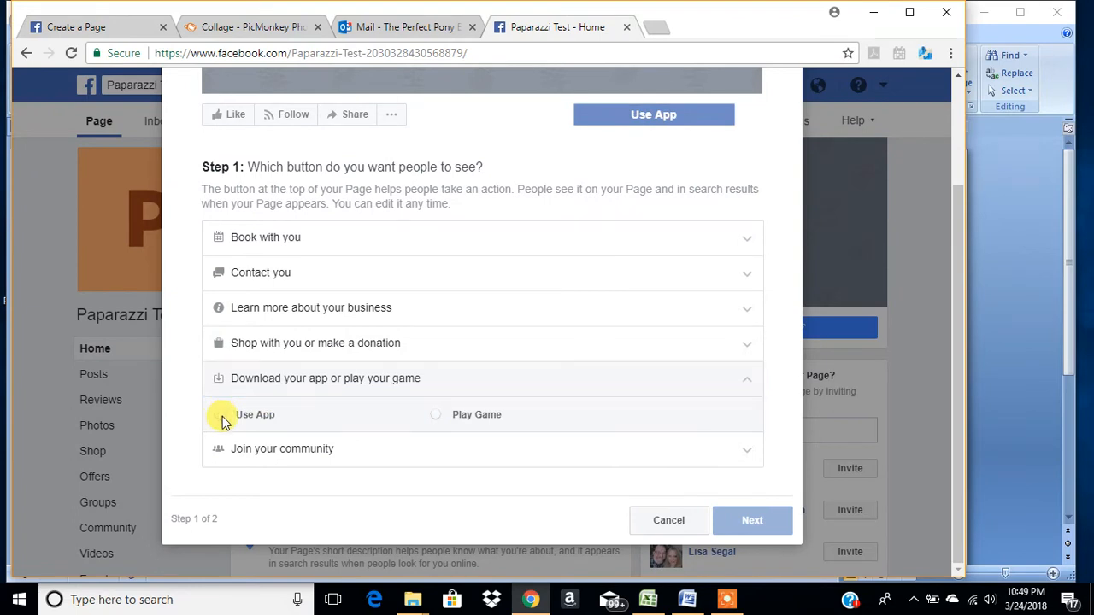
{"action": "left_click", "coordinate": [756, 519]}
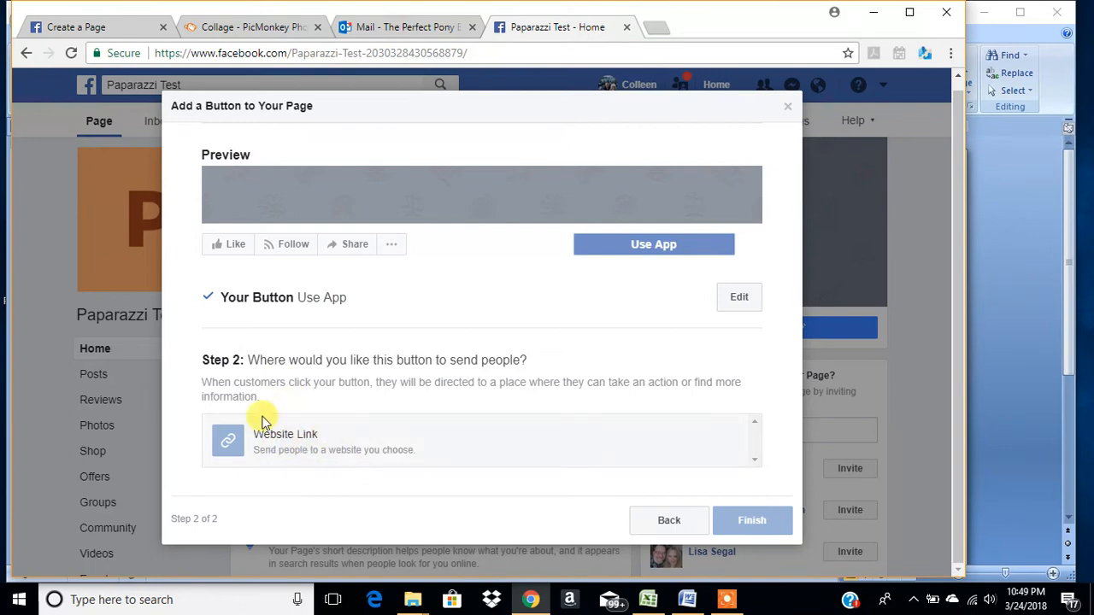
Step: Go back from the Use App destination options and cancel the page button setup
{"action": "left_click", "coordinate": [672, 523]}
{"action": "scroll", "coordinate": [591, 466], "scroll_direction": "down", "scroll_amount": 1}
{"action": "scroll", "coordinate": [591, 467], "scroll_direction": "down", "scroll_amount": 1}
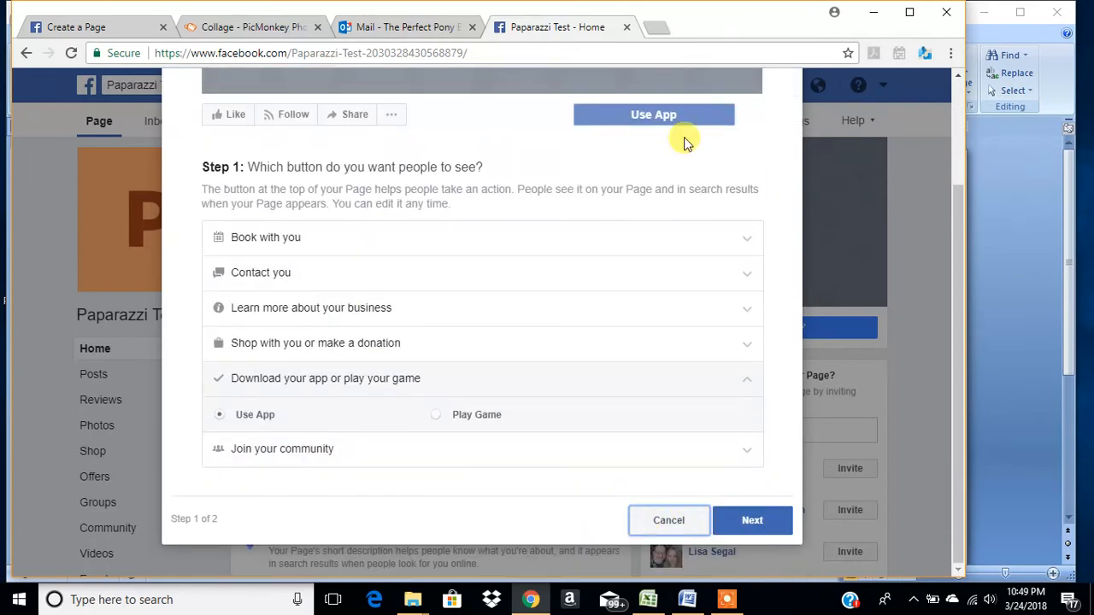
{"action": "left_click", "coordinate": [672, 523]}
{"action": "mouse_move", "coordinate": [758, 326]}
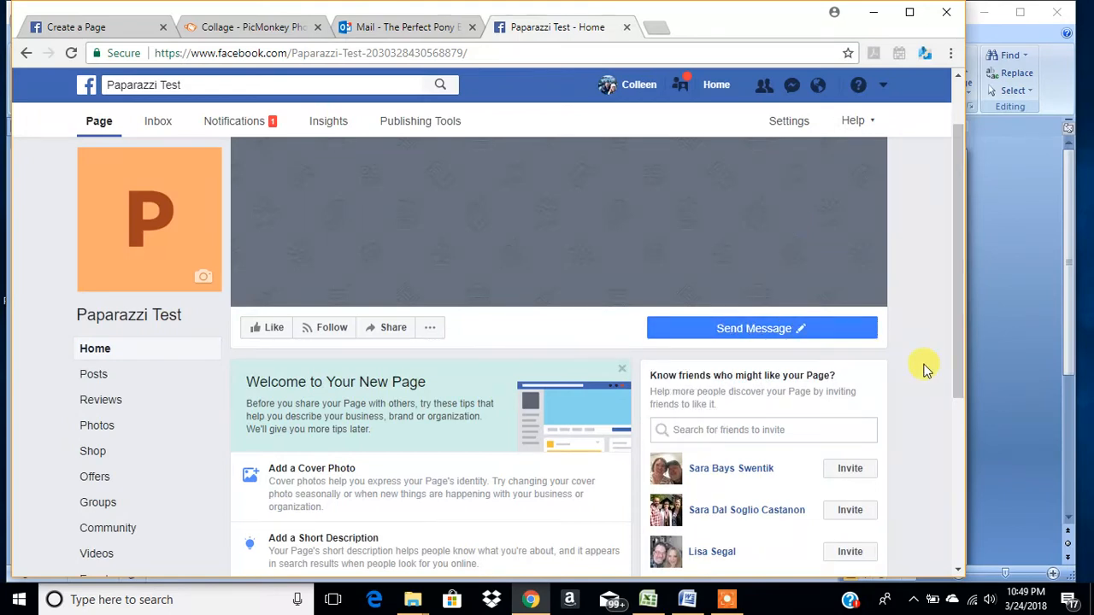
Step: Open the Paparazzi Test page's Shop section to view the payment setup form, and close it without entering anything
{"action": "scroll", "coordinate": [889, 272], "scroll_direction": "down", "scroll_amount": 1}
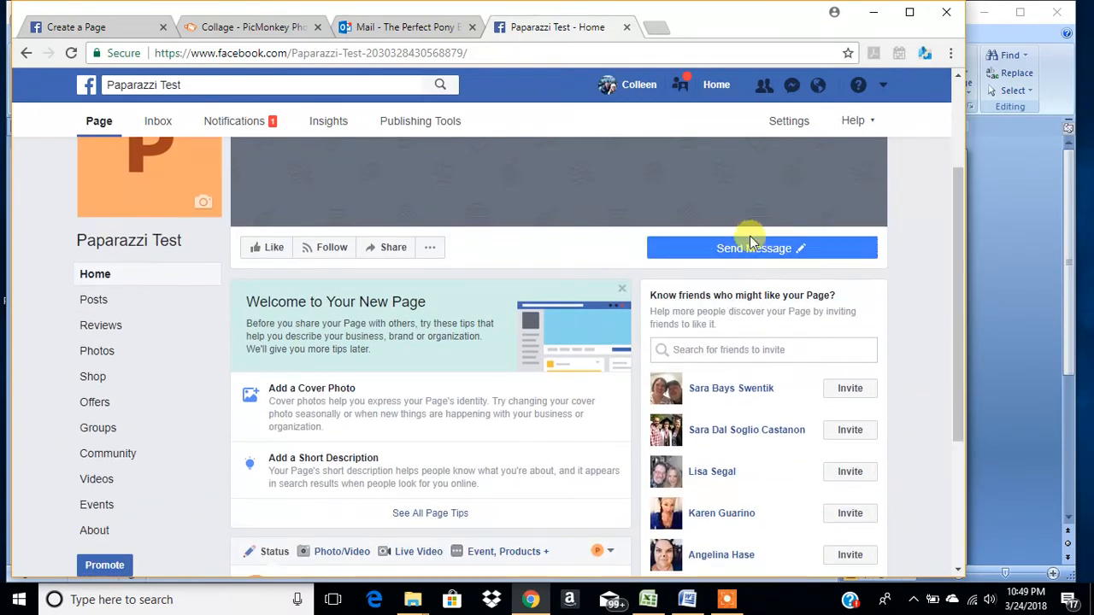
{"action": "mouse_move", "coordinate": [743, 246]}
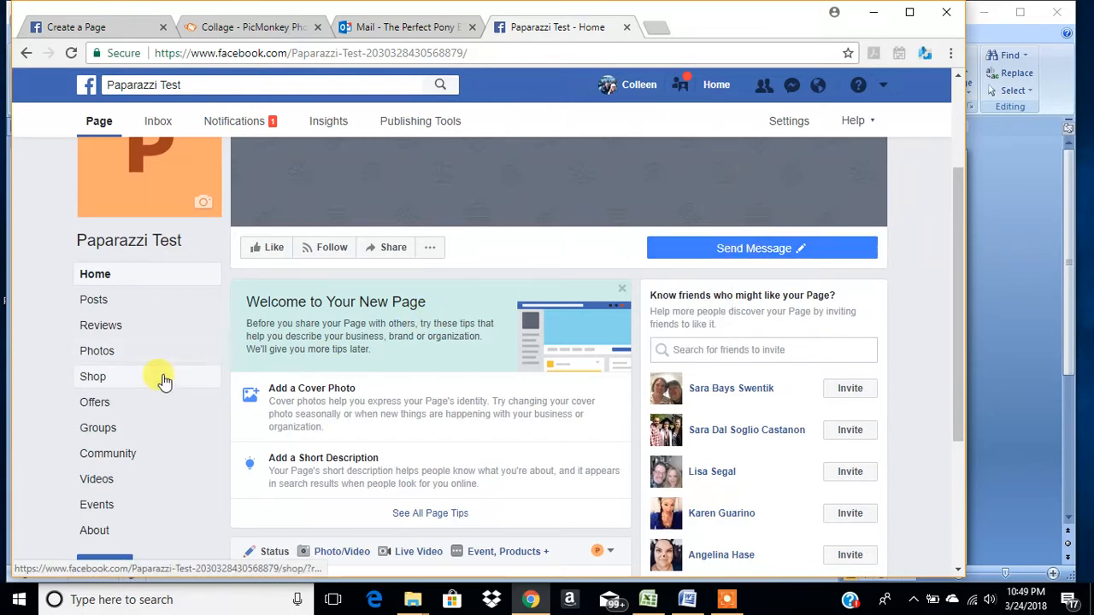
{"action": "left_click", "coordinate": [95, 381]}
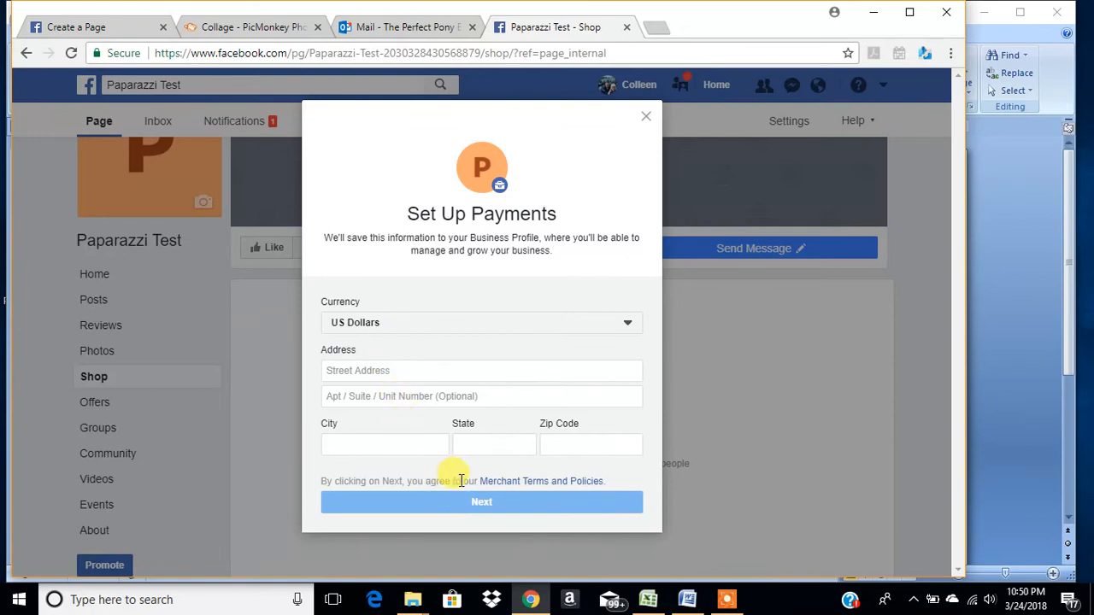
{"action": "left_click", "coordinate": [646, 118]}
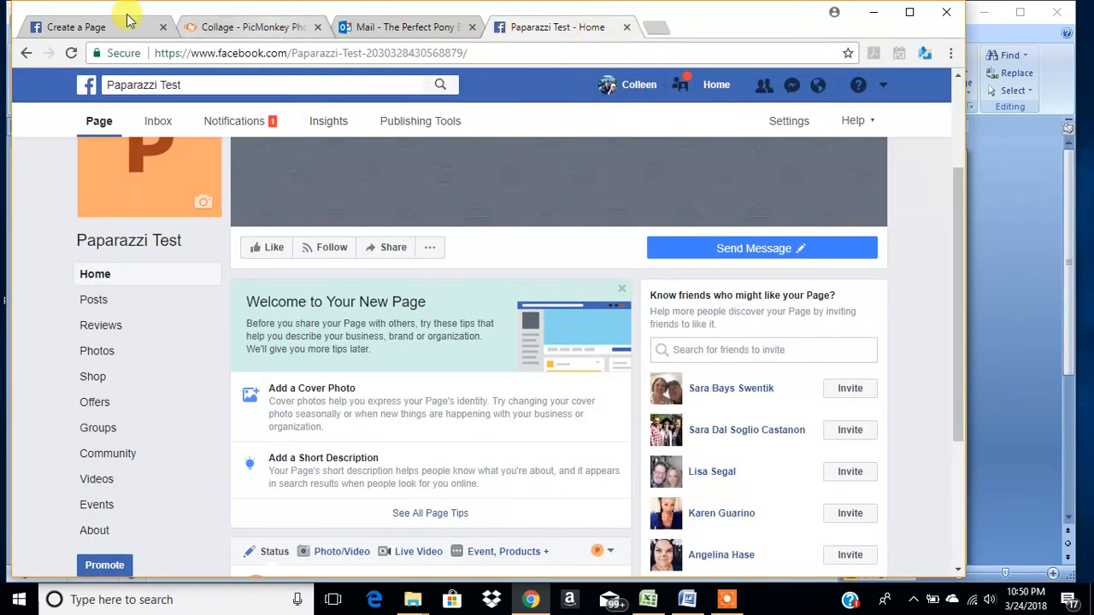
Step: Open the existing Chalk Couture designer Facebook page, and load myoffice.chalkcouture.com in a new browser tab
{"action": "left_click", "coordinate": [77, 31]}
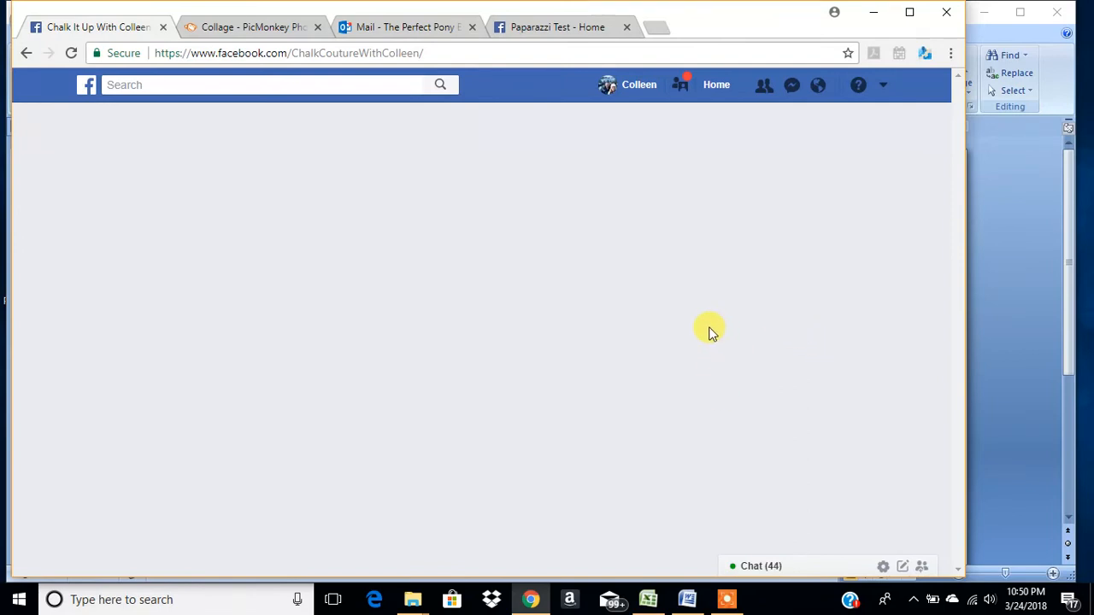
{"action": "left_click", "coordinate": [659, 29]}
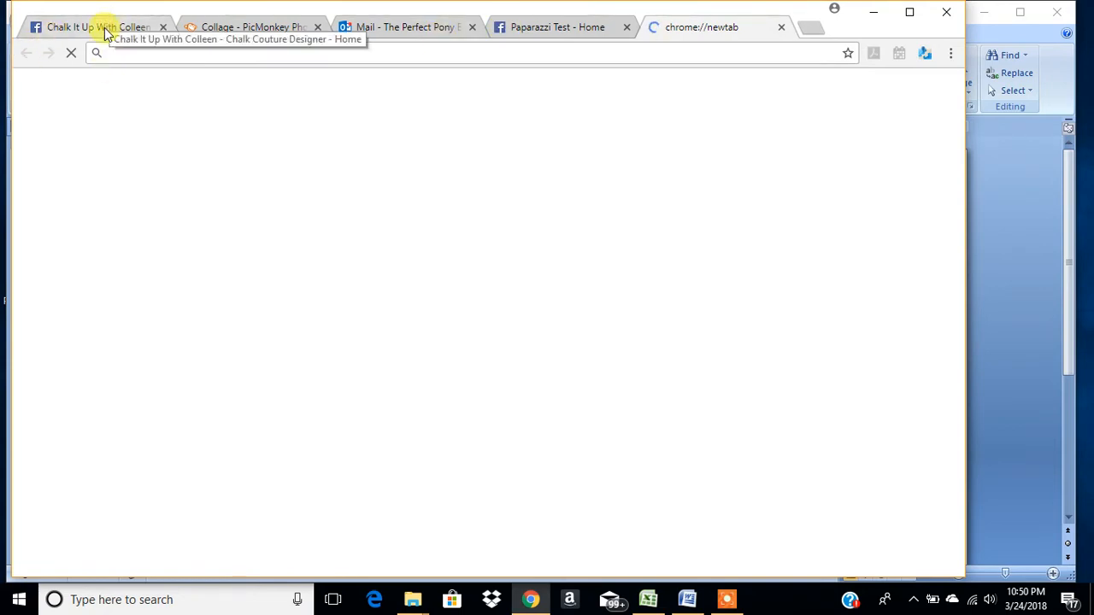
{"action": "left_click", "coordinate": [476, 53]}
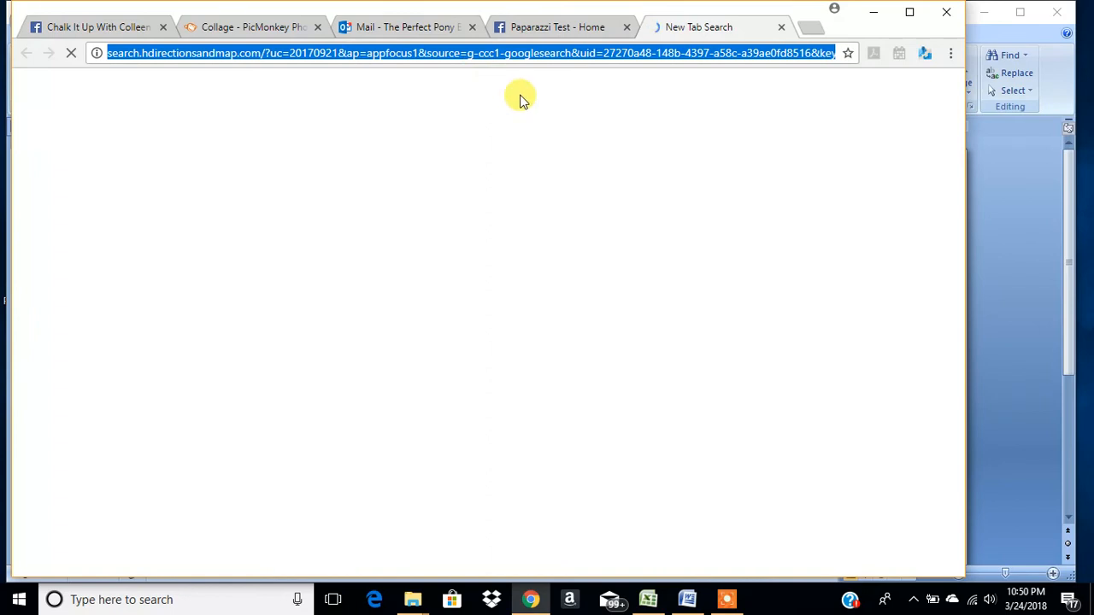
{"action": "type", "text": "chalk"}
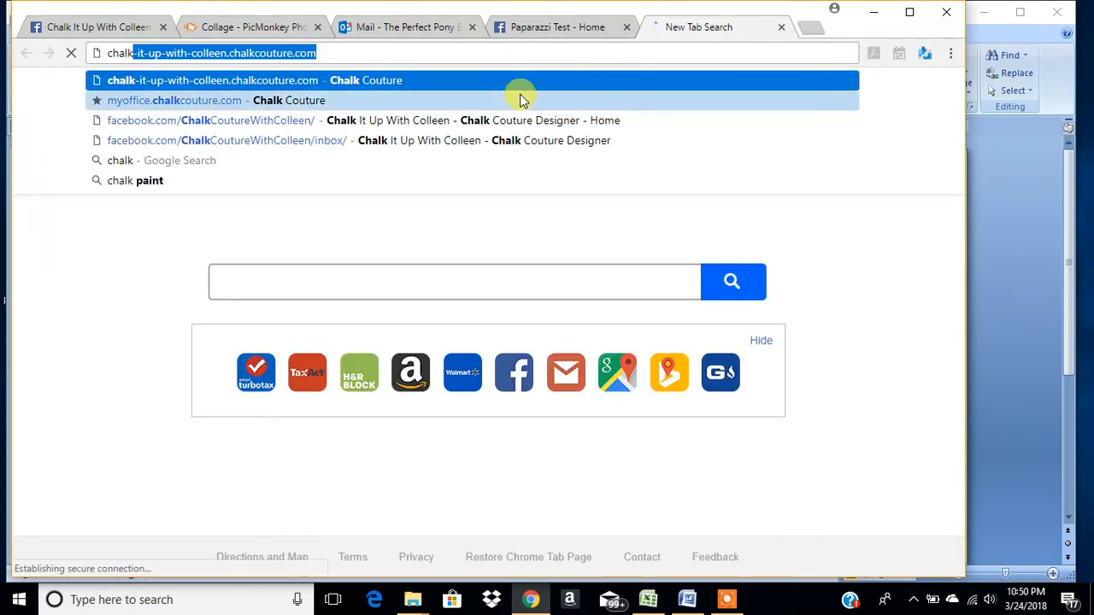
{"action": "key", "text": "Return"}
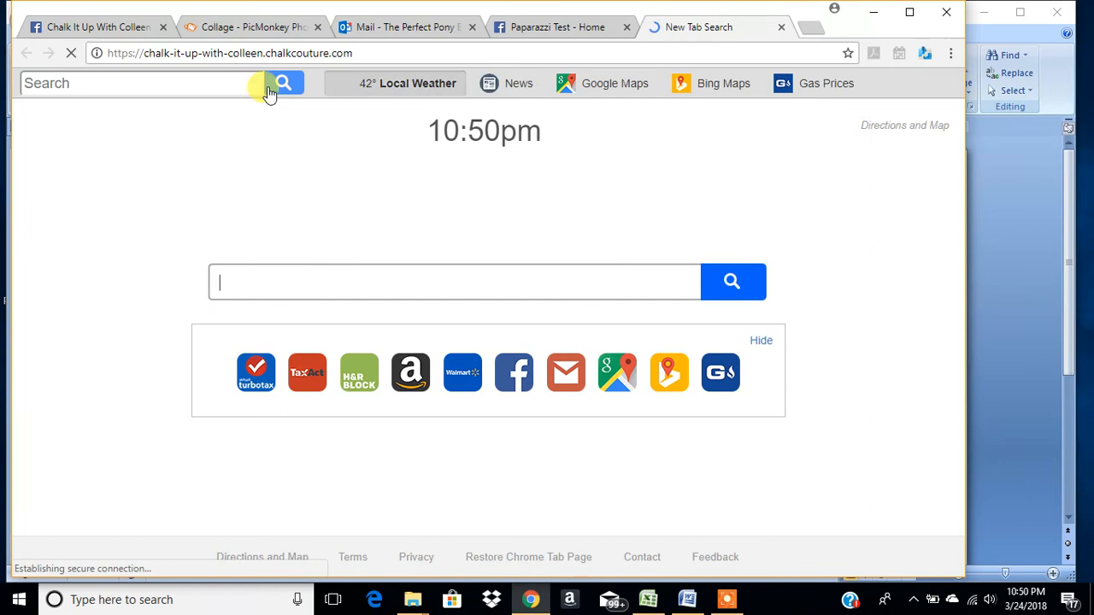
{"action": "left_click", "coordinate": [612, 53]}
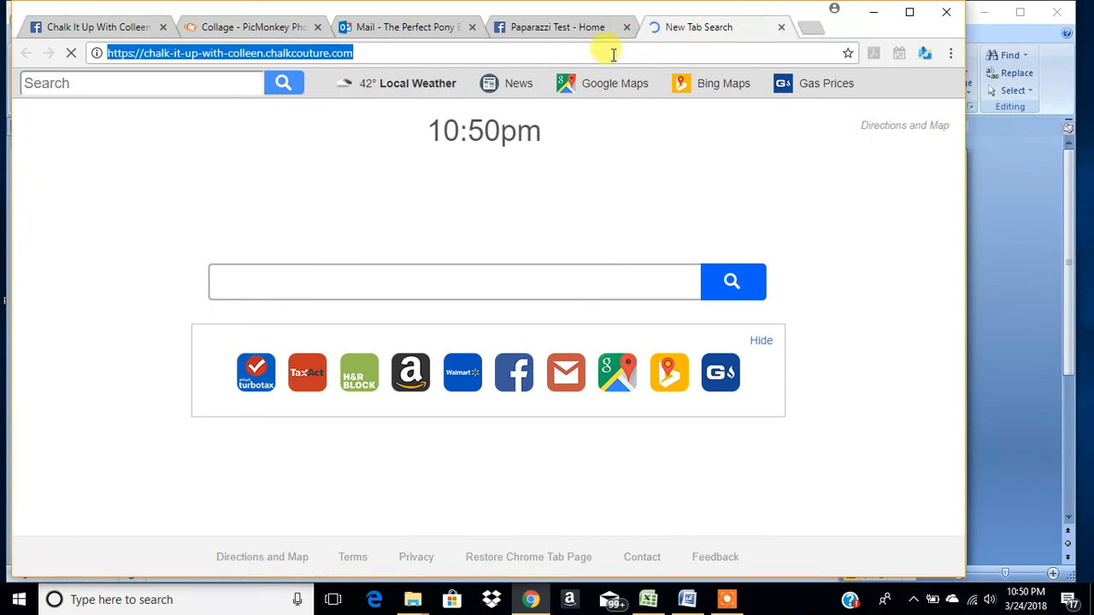
{"action": "type", "text": "chal"}
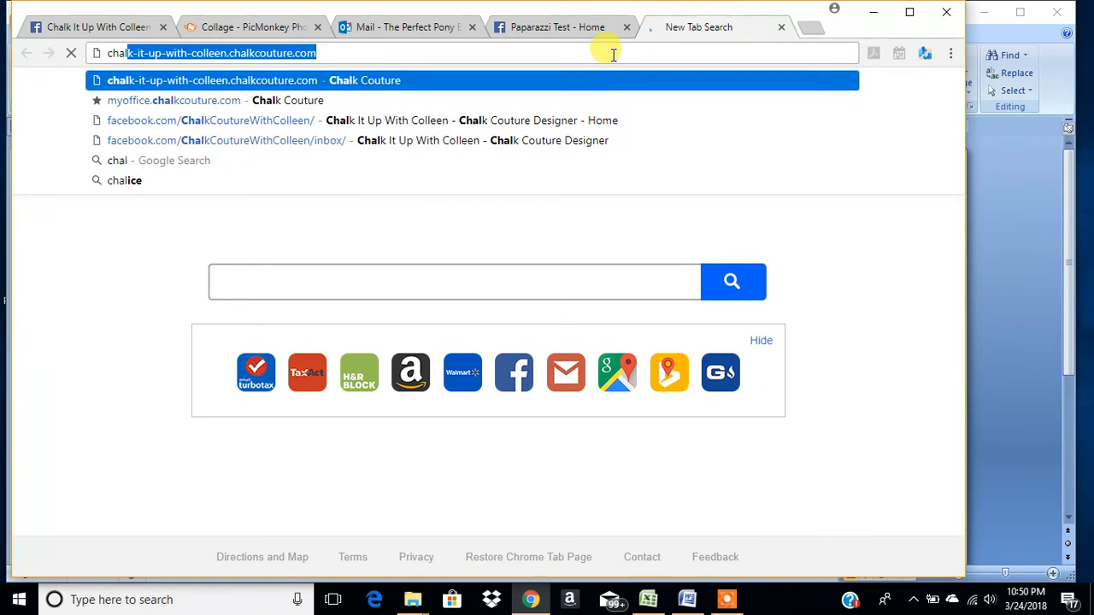
{"action": "type", "text": "c"}
{"action": "key", "text": "BackSpace"}
{"action": "key", "text": "BackSpace"}
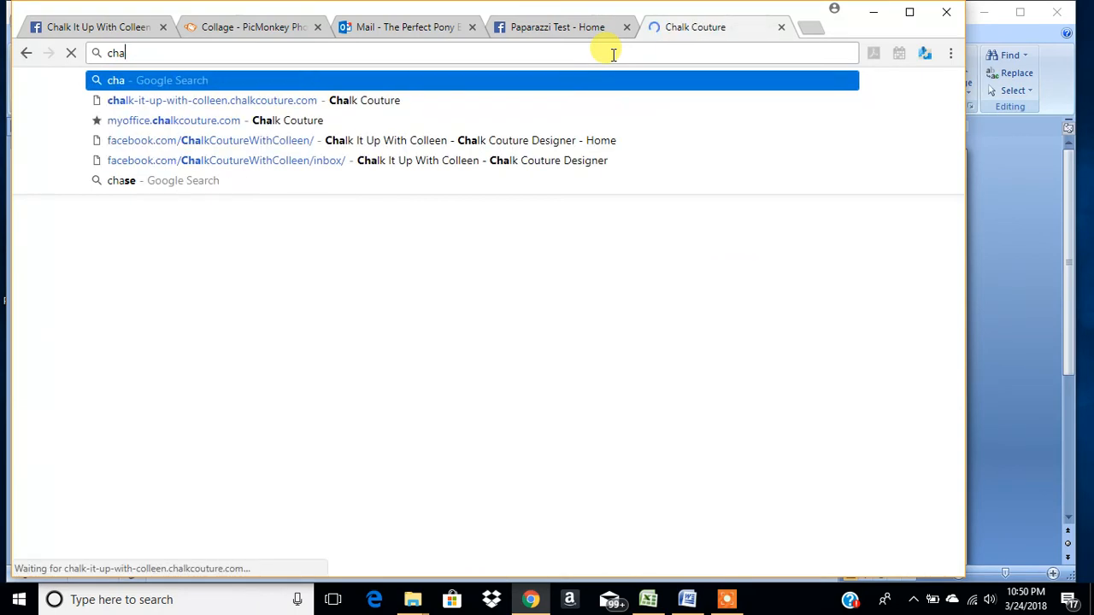
{"action": "type", "text": "lk"}
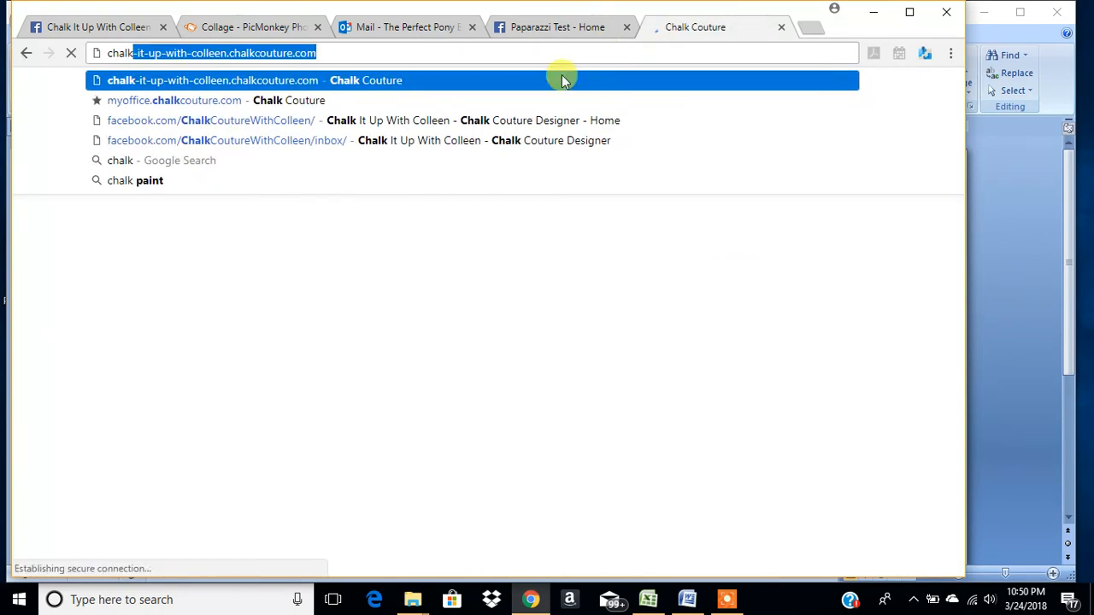
{"action": "left_click", "coordinate": [423, 110]}
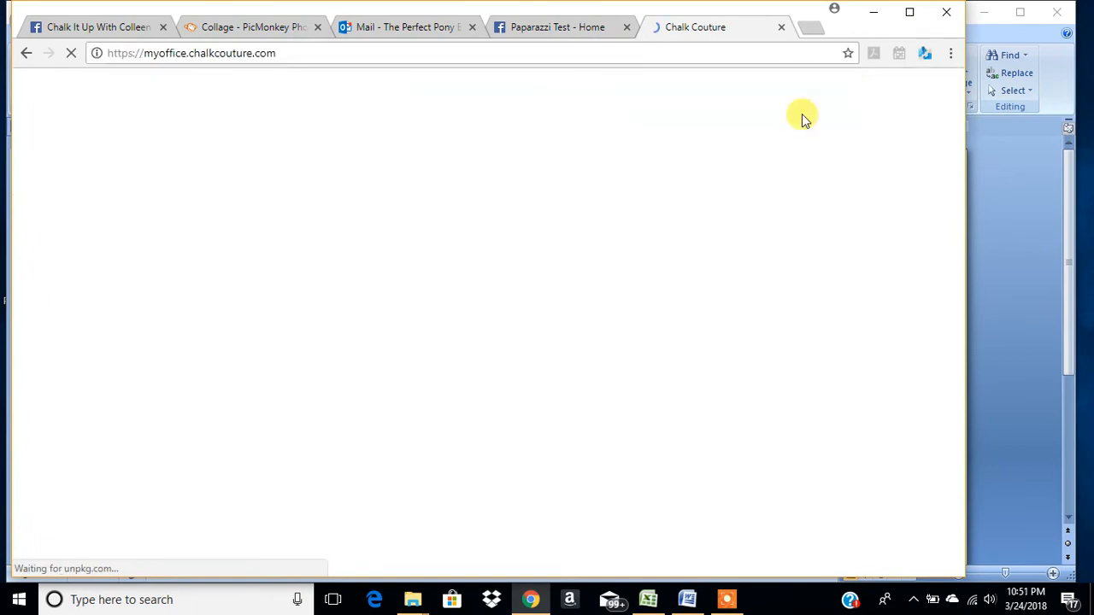
Step: Look over the Chalk Couture designer Facebook page, including its cover, Sign Up button and posting options
{"action": "left_click", "coordinate": [90, 30]}
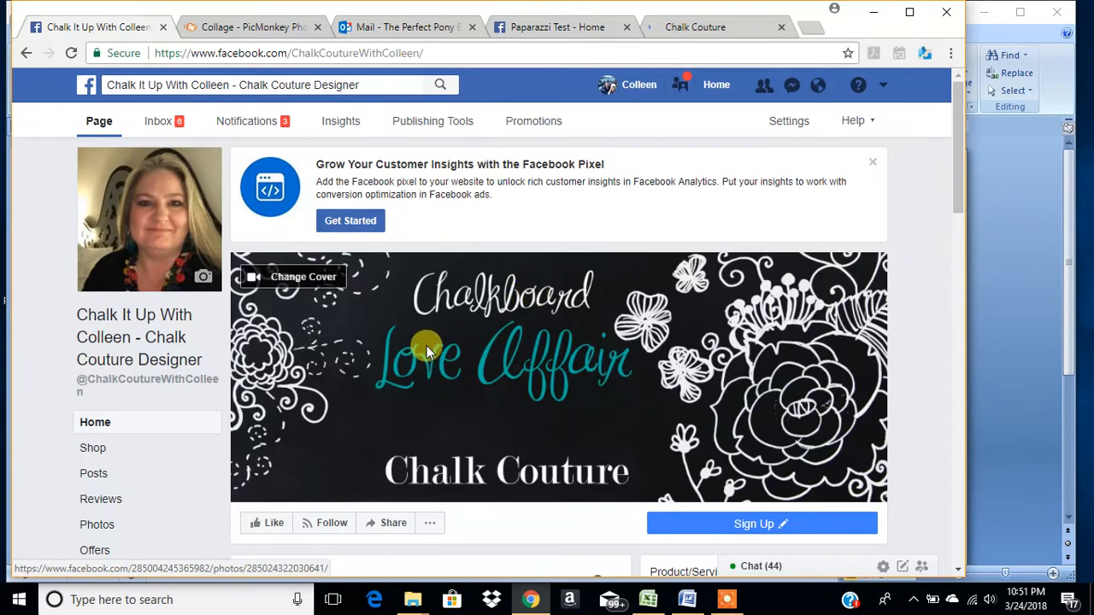
{"action": "scroll", "coordinate": [431, 349], "scroll_direction": "down", "scroll_amount": 2}
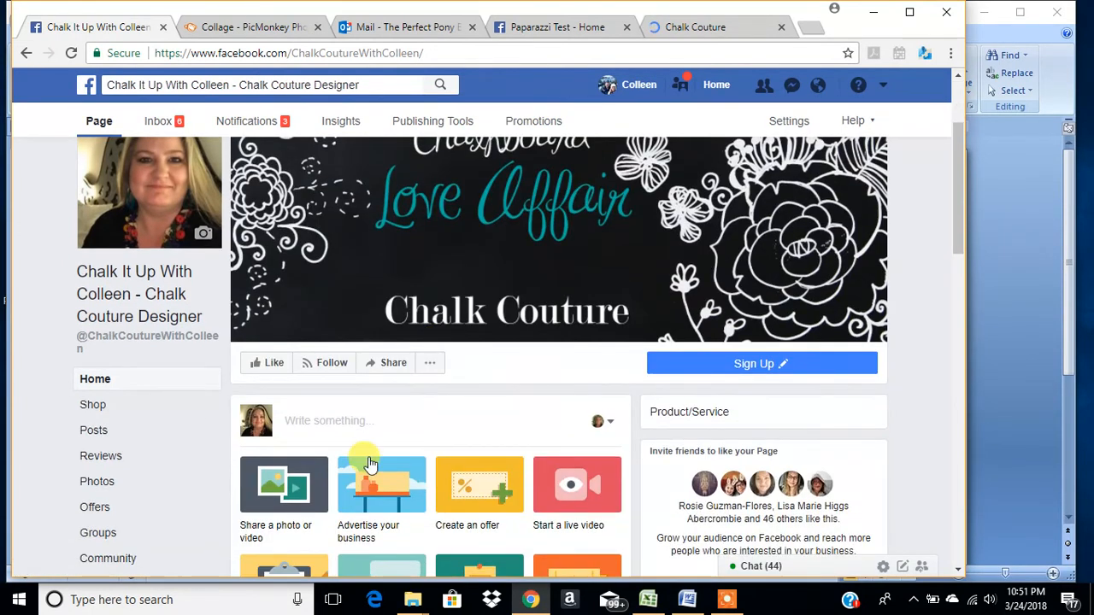
{"action": "scroll", "coordinate": [488, 417], "scroll_direction": "down", "scroll_amount": 4}
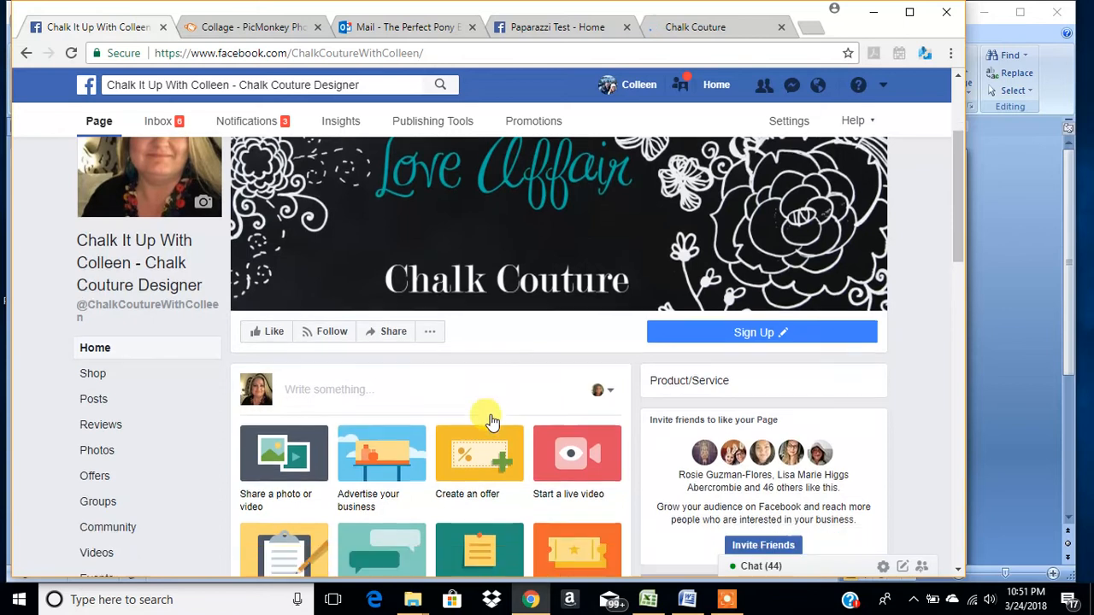
Step: Return to the Chalk Couture back office and sign in to its dashboard
{"action": "left_click", "coordinate": [715, 26]}
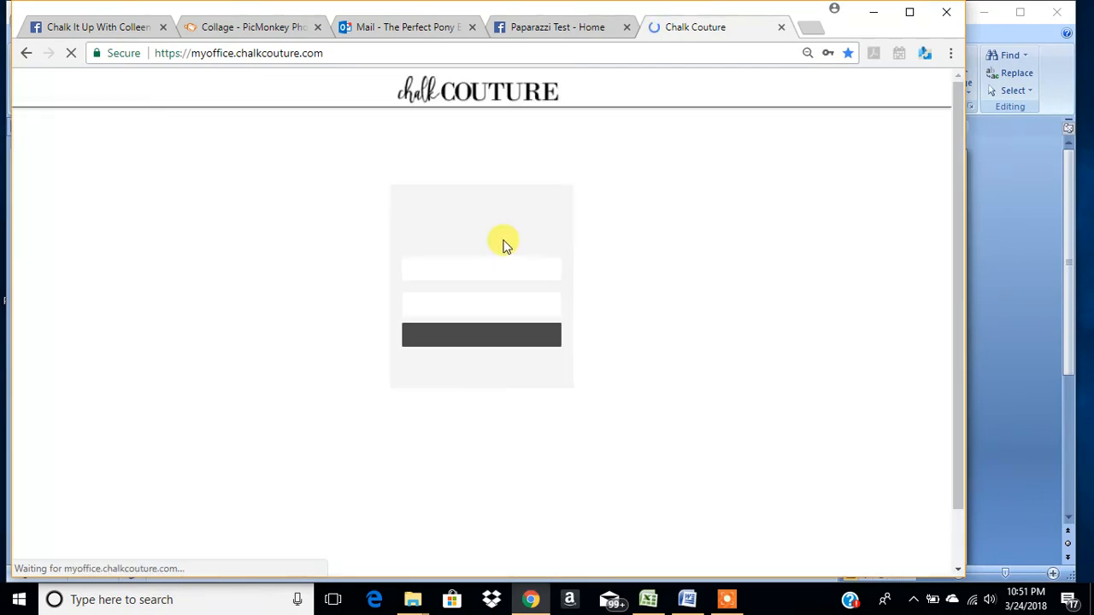
{"action": "left_click", "coordinate": [478, 342]}
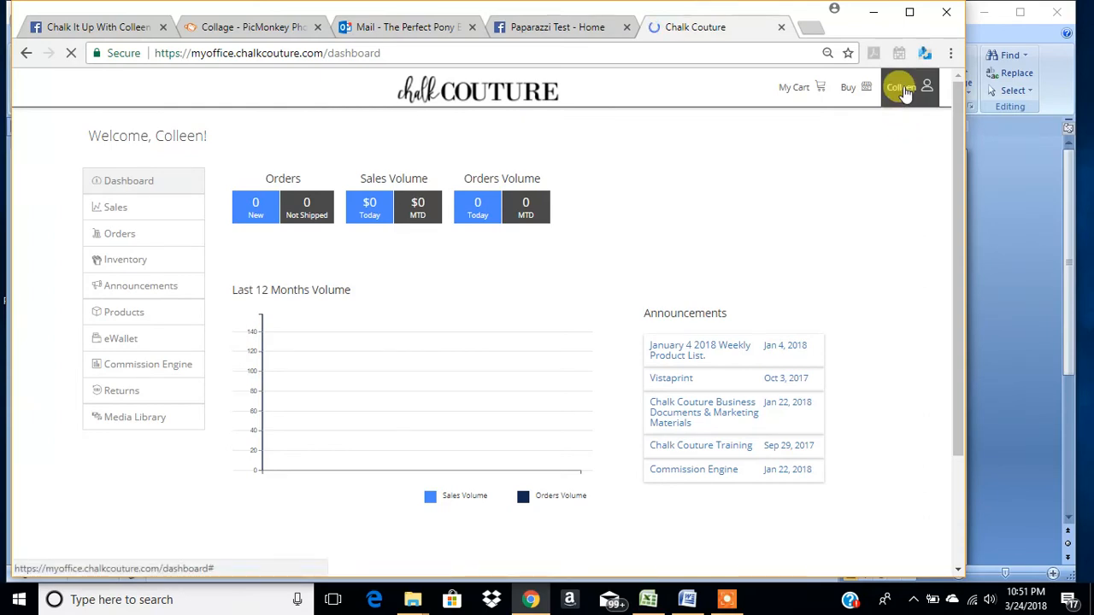
Step: Open the designer's own Chalk Couture store site from the back office account options, and return to the Chalk Couture Facebook page
{"action": "left_click", "coordinate": [904, 86]}
{"action": "left_click", "coordinate": [898, 177]}
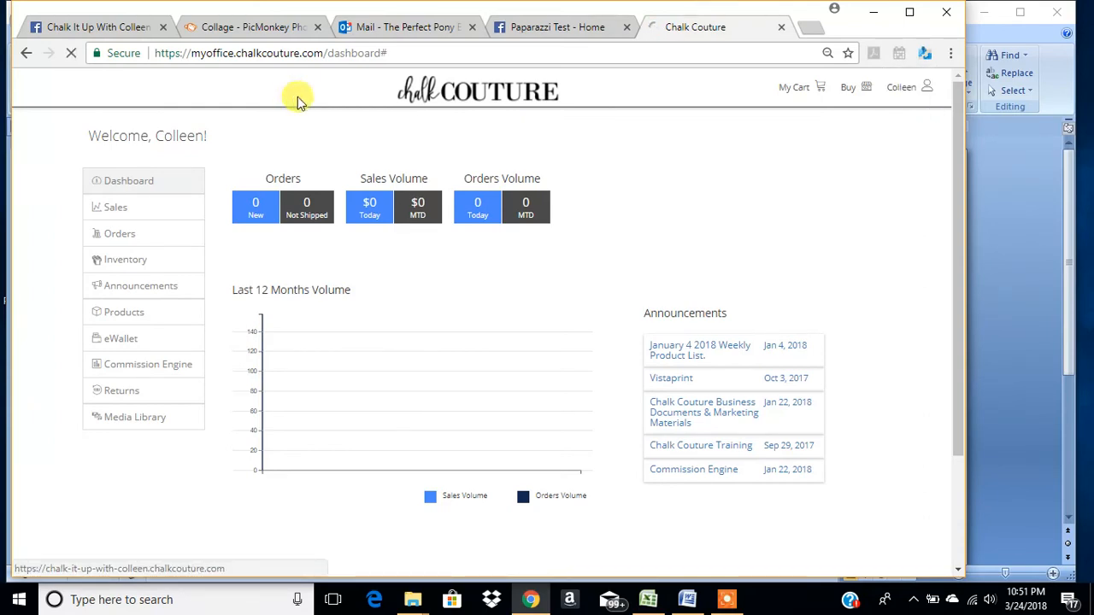
{"action": "left_click", "coordinate": [76, 28]}
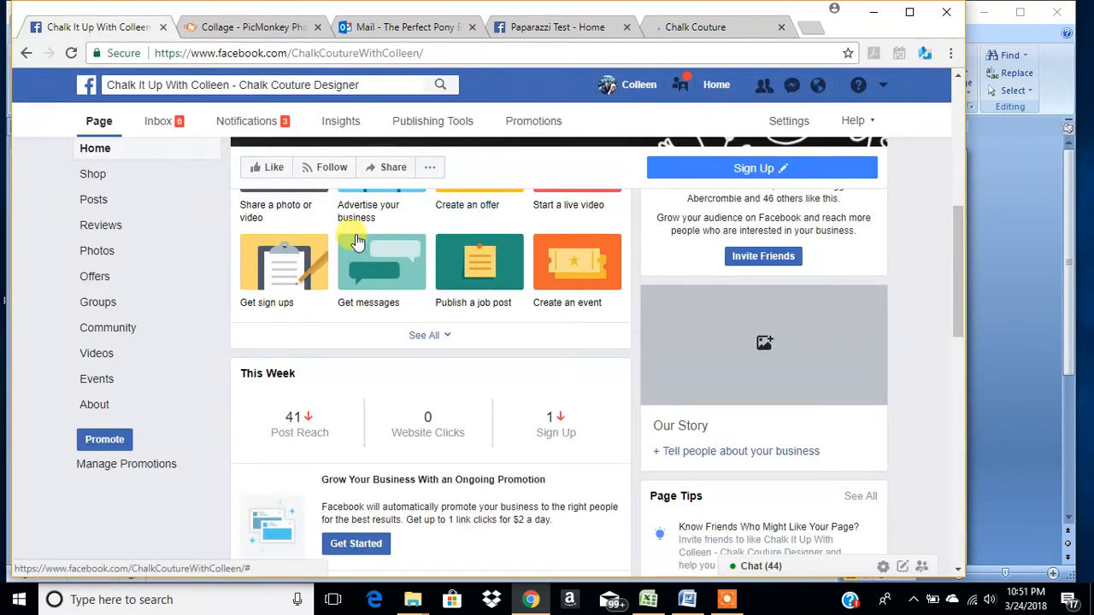
Step: Open the Chalk Couture Facebook page's full Shop section and look through its listed products
{"action": "scroll", "coordinate": [391, 415], "scroll_direction": "down", "scroll_amount": 5}
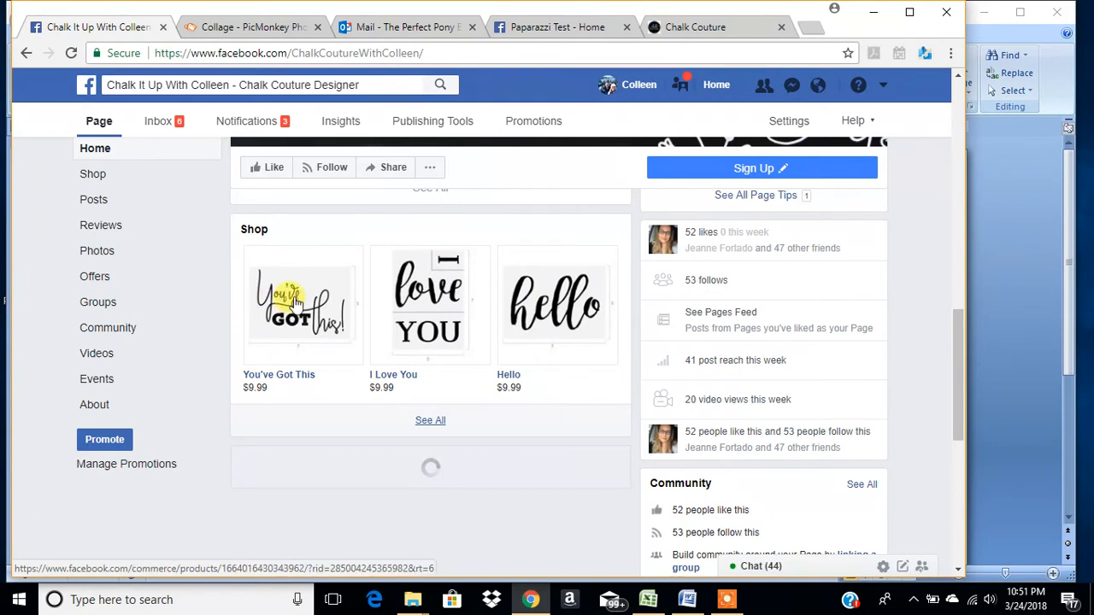
{"action": "left_click", "coordinate": [427, 419]}
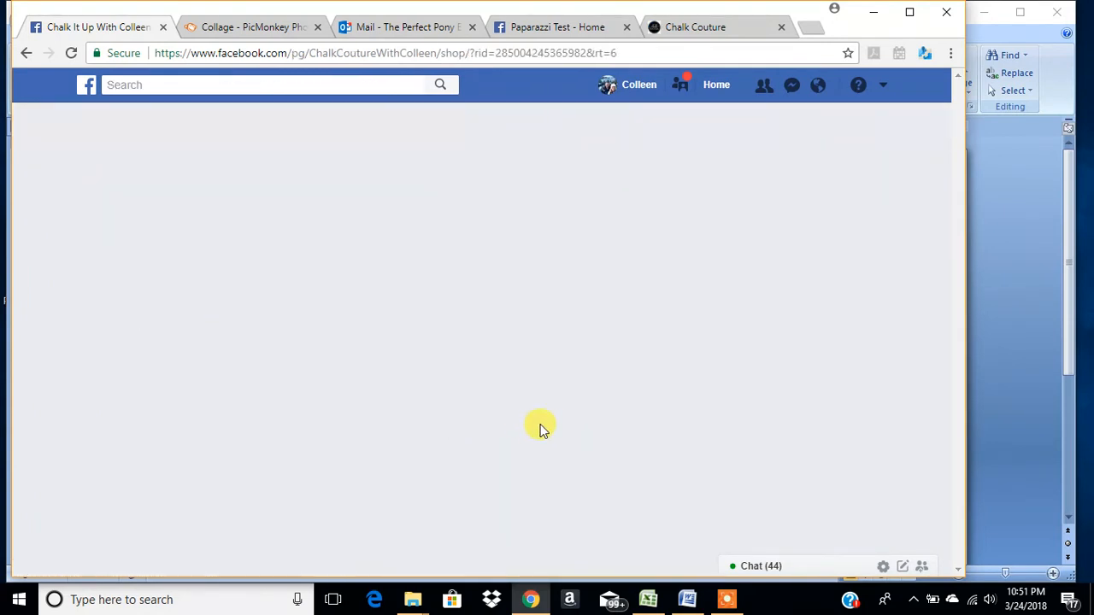
{"action": "scroll", "coordinate": [500, 399], "scroll_direction": "down", "scroll_amount": 3}
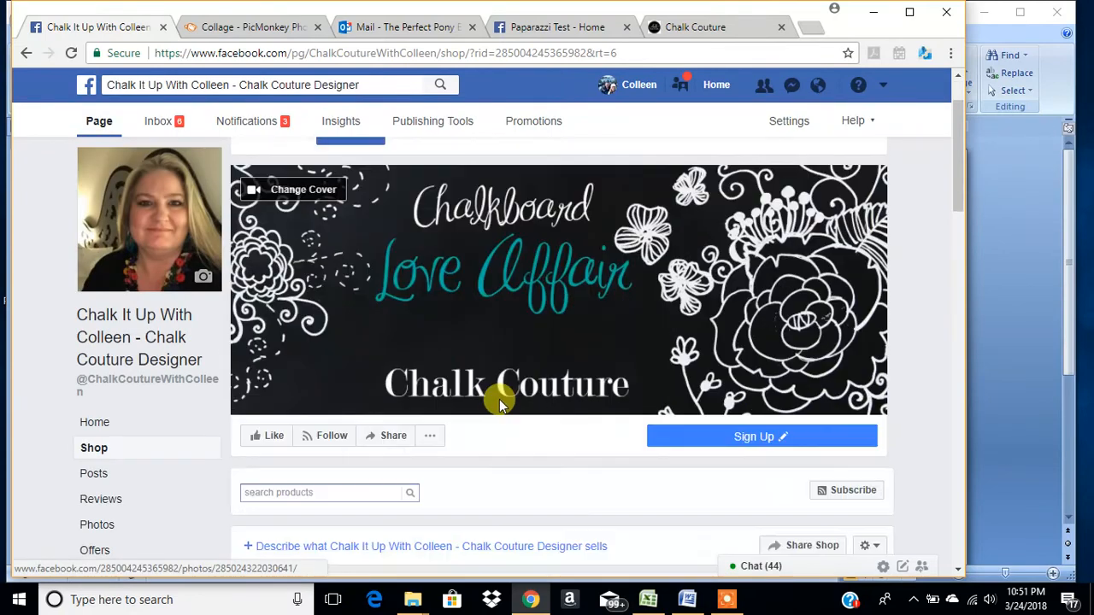
{"action": "scroll", "coordinate": [499, 401], "scroll_direction": "down", "scroll_amount": 3}
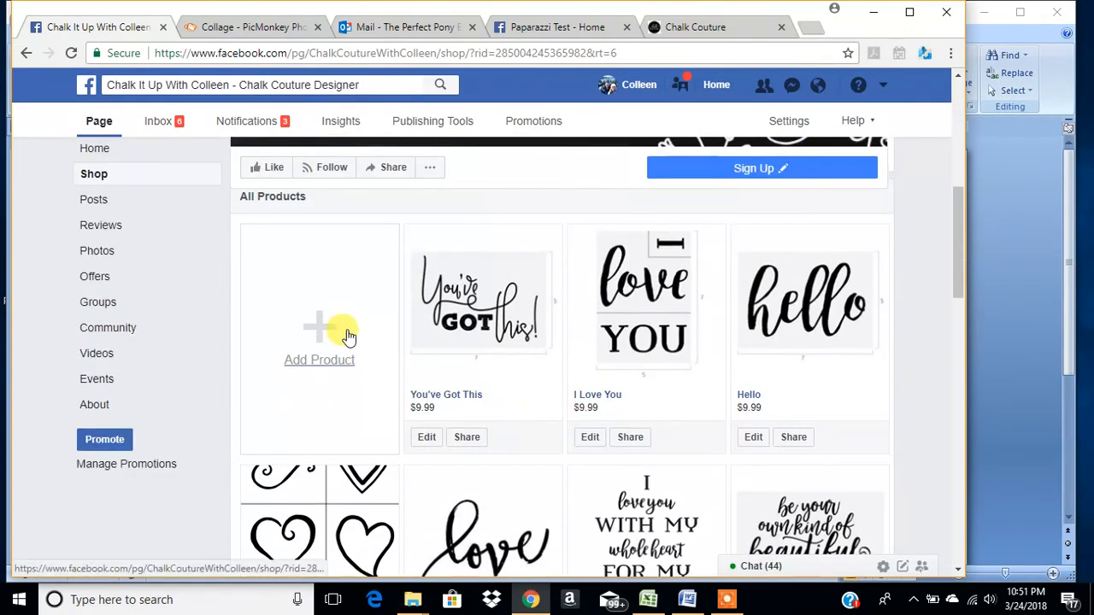
{"action": "scroll", "coordinate": [835, 411], "scroll_direction": "down", "scroll_amount": 3}
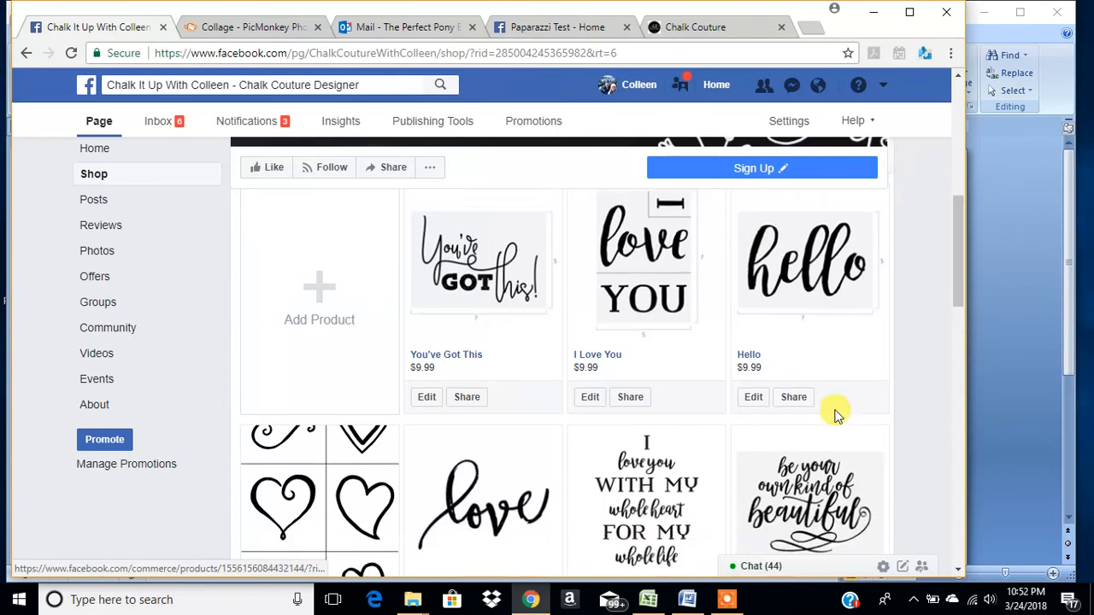
{"action": "scroll", "coordinate": [840, 436], "scroll_direction": "down", "scroll_amount": 6}
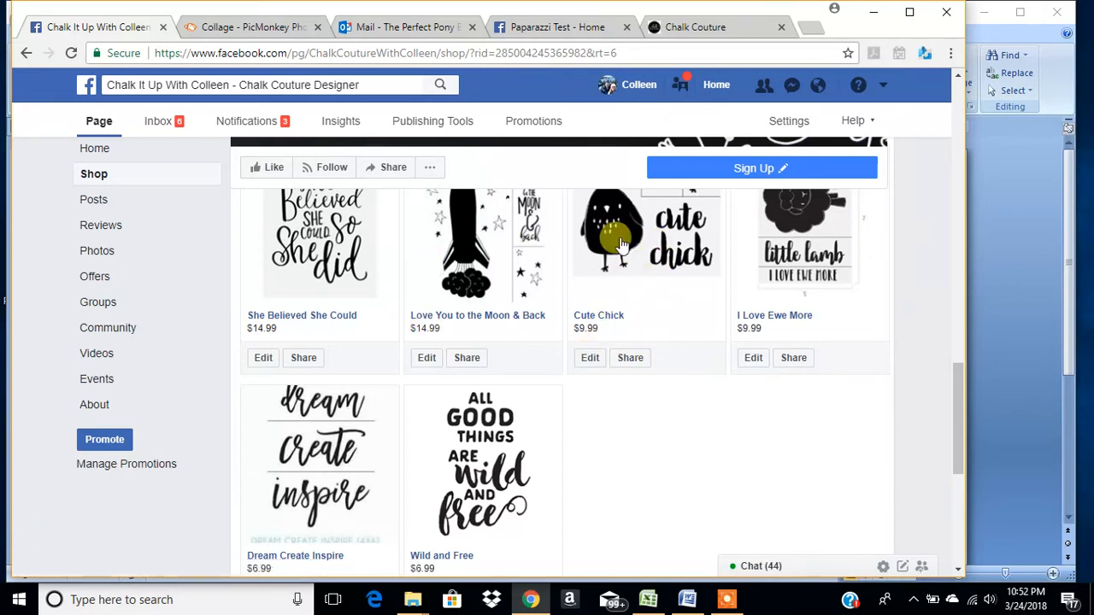
Step: Open the Cute Chick product in the Facebook shop and view both of its pictures and its details
{"action": "left_click", "coordinate": [682, 239]}
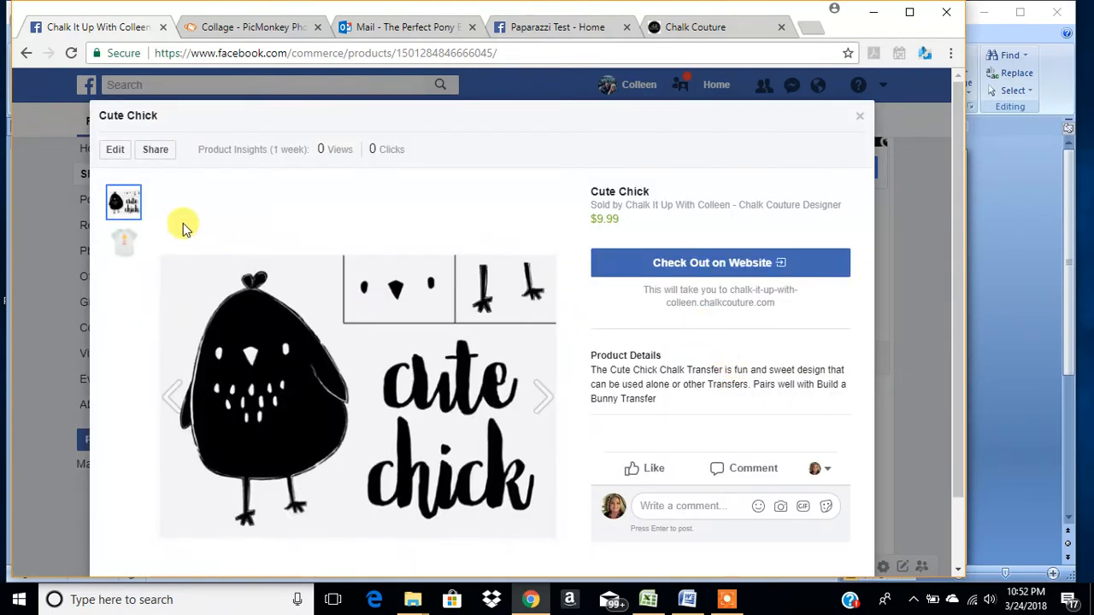
{"action": "scroll", "coordinate": [381, 301], "scroll_direction": "down", "scroll_amount": 1}
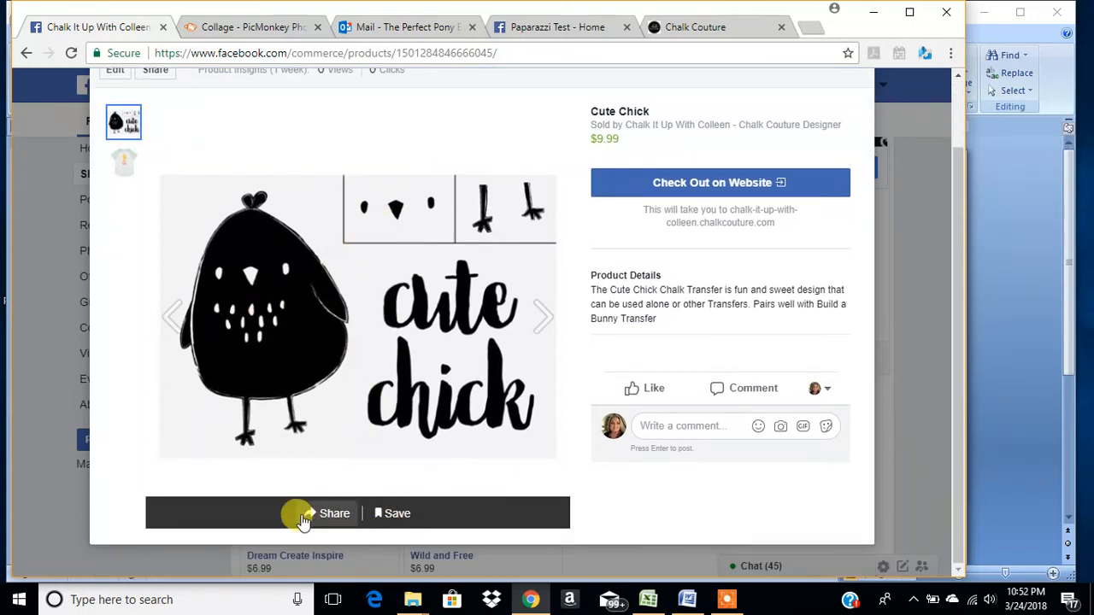
{"action": "left_click", "coordinate": [120, 163]}
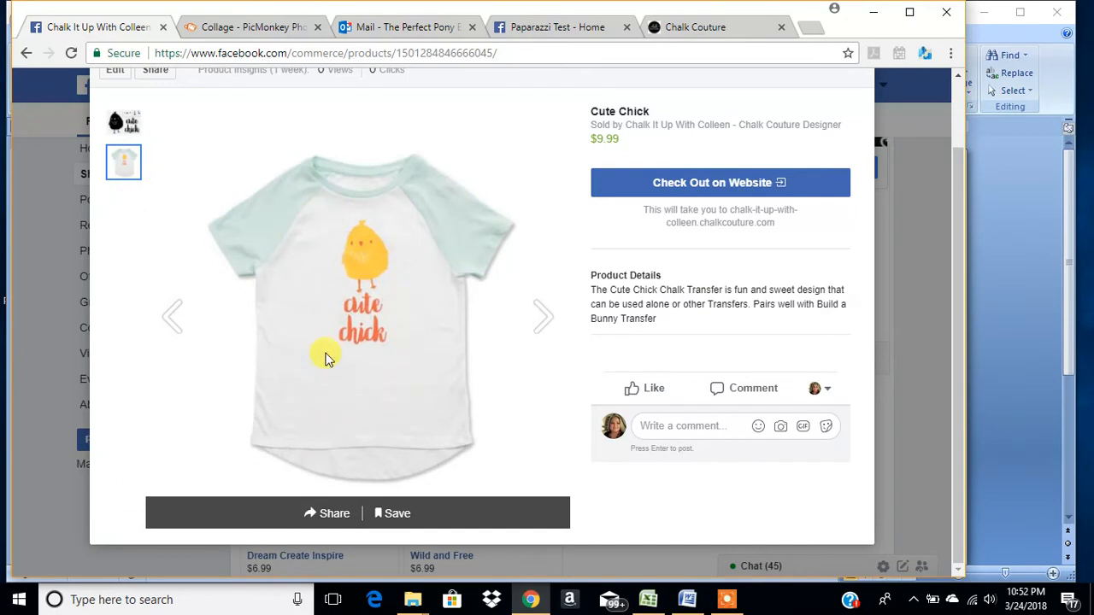
{"action": "left_click", "coordinate": [540, 318]}
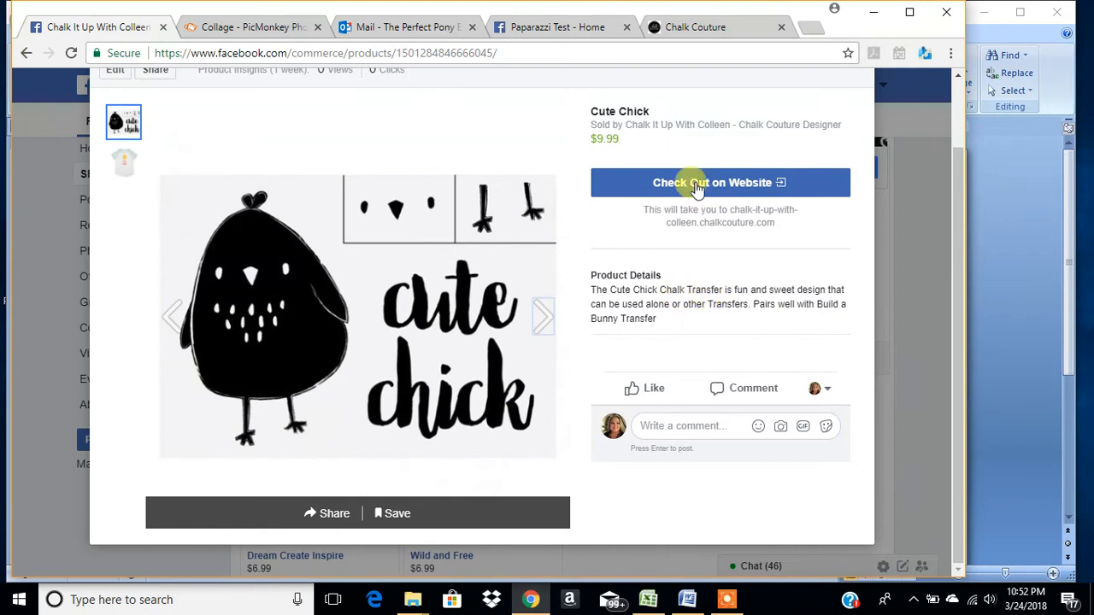
{"action": "scroll", "coordinate": [608, 291], "scroll_direction": "up", "scroll_amount": 1}
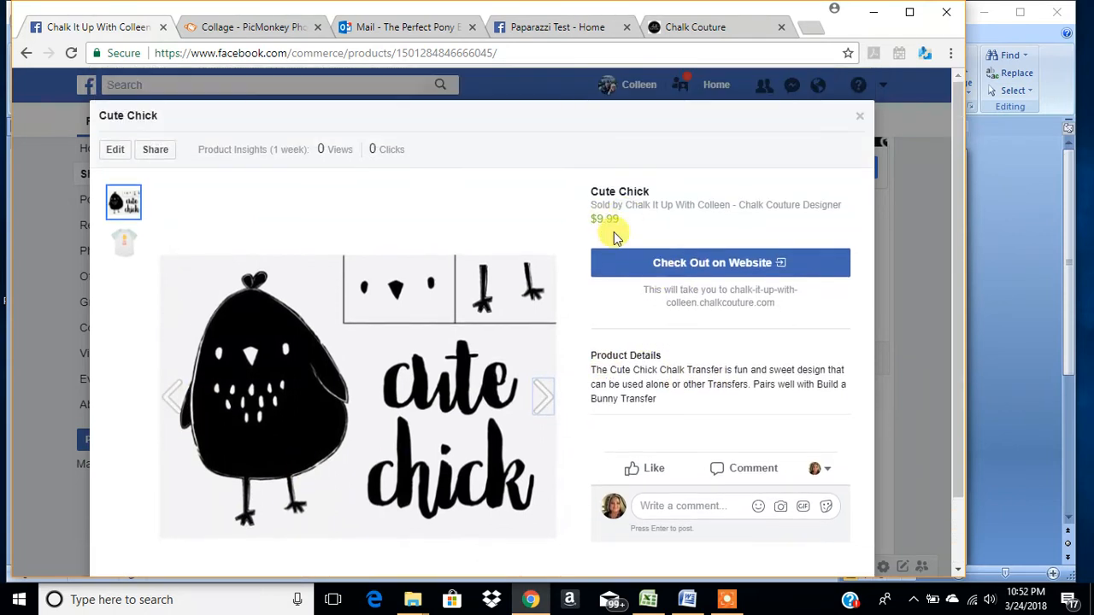
Step: Follow Cute Chick's Check Out on Website link and examine the product's page in the Chalk Couture store
{"action": "left_click", "coordinate": [701, 269]}
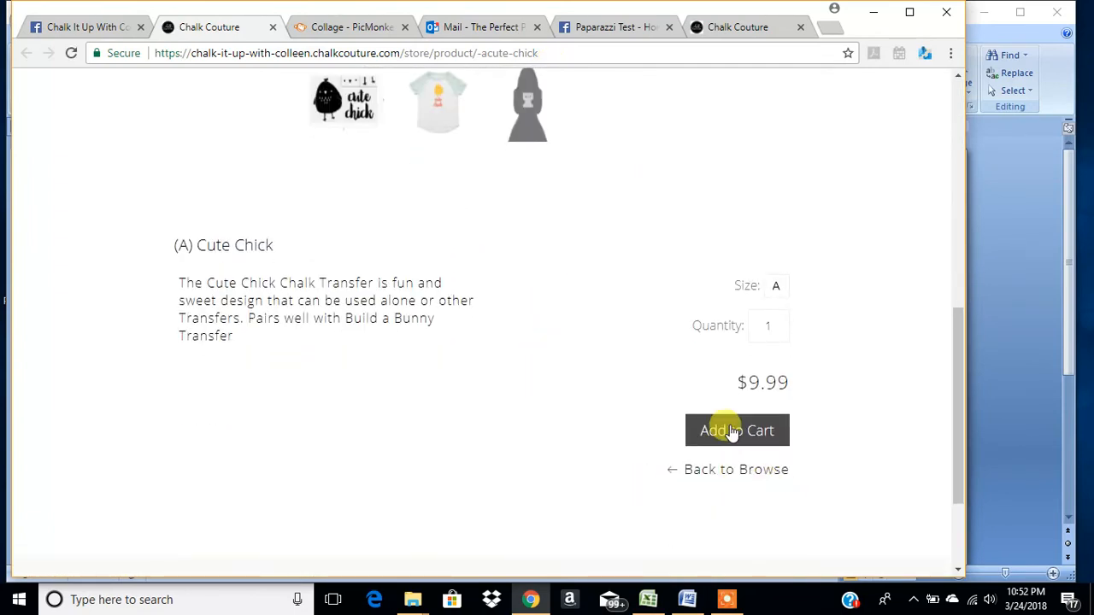
{"action": "scroll", "coordinate": [802, 452], "scroll_direction": "up", "scroll_amount": 7}
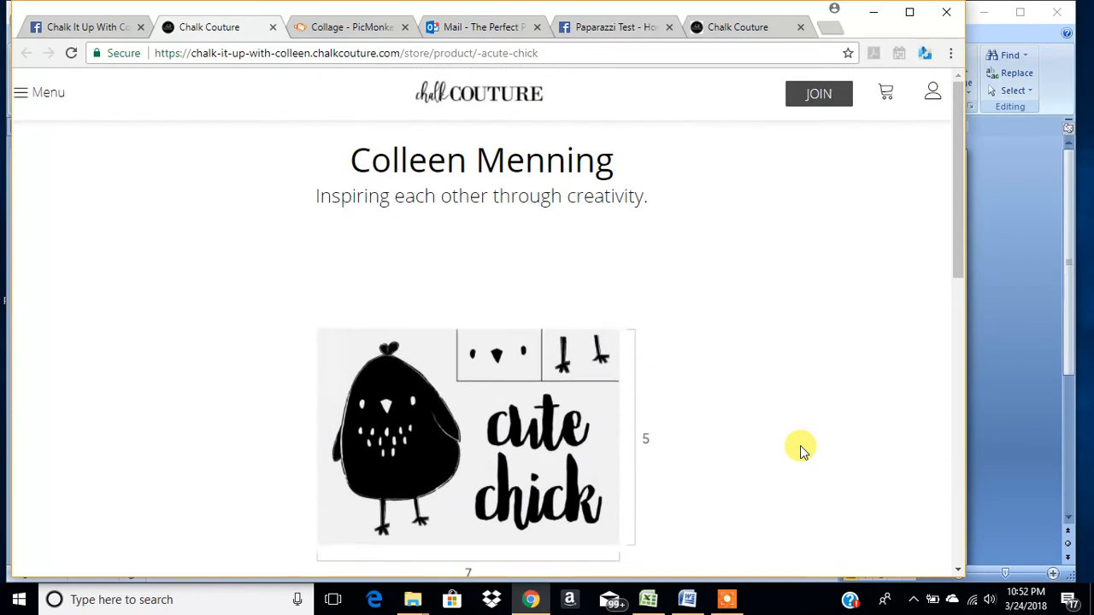
{"action": "scroll", "coordinate": [802, 451], "scroll_direction": "down", "scroll_amount": 8}
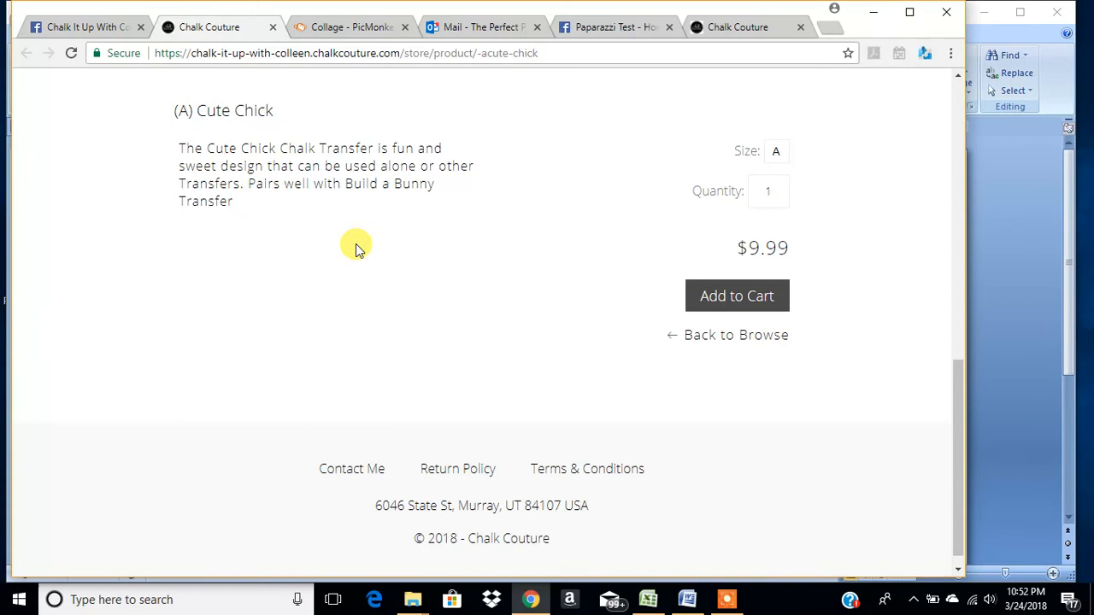
{"action": "scroll", "coordinate": [354, 247], "scroll_direction": "up", "scroll_amount": 6}
{"action": "scroll", "coordinate": [427, 244], "scroll_direction": "down", "scroll_amount": 5}
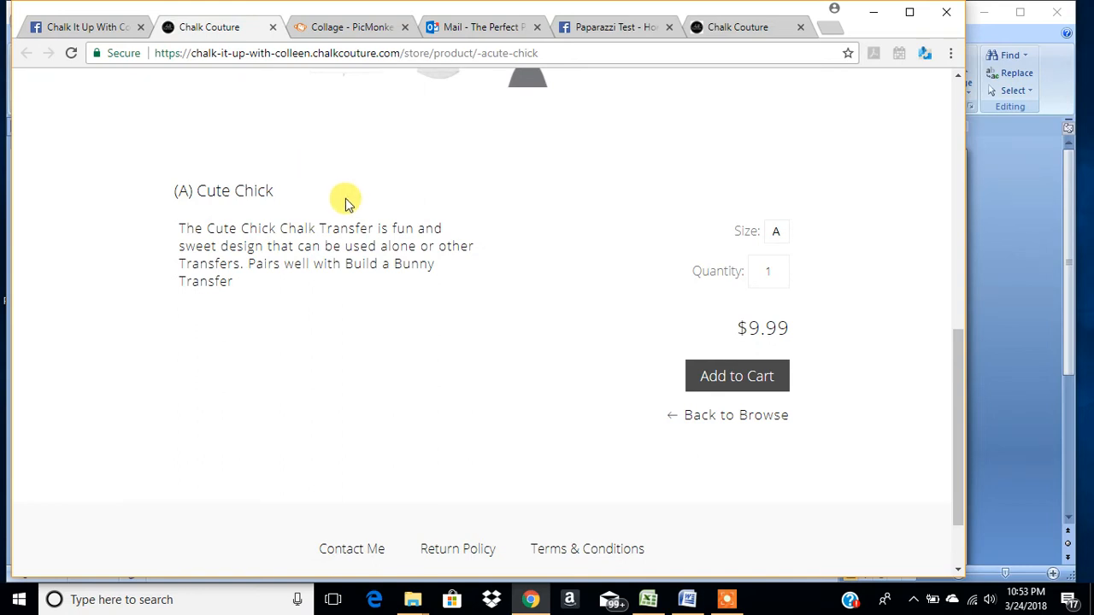
{"action": "scroll", "coordinate": [648, 251], "scroll_direction": "up", "scroll_amount": 3}
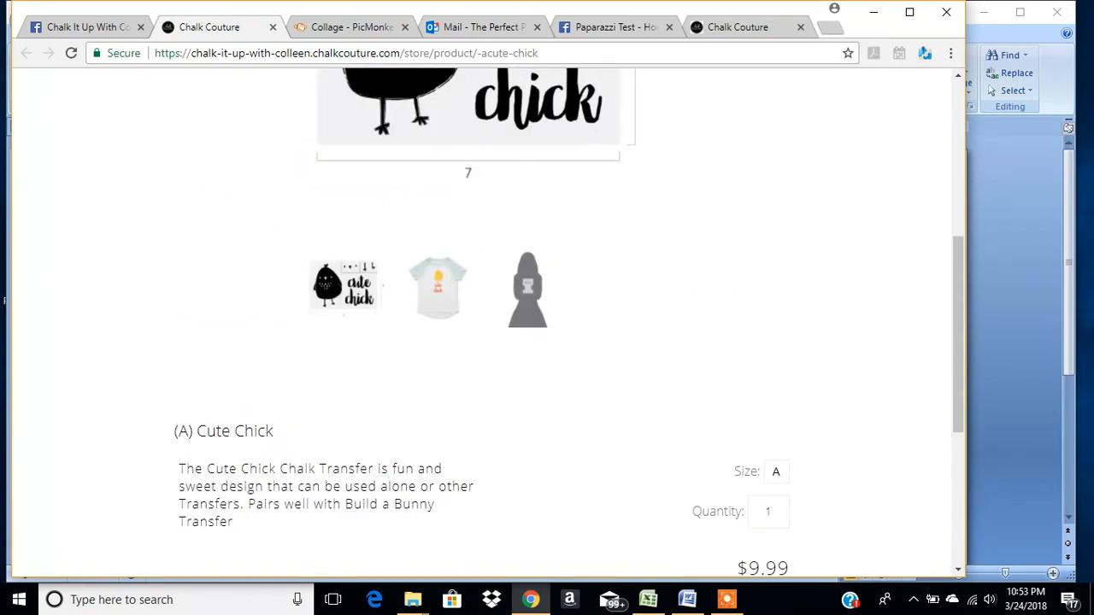
Step: Return to the Facebook shop and close the Cute Chick product details
{"action": "left_click", "coordinate": [86, 26]}
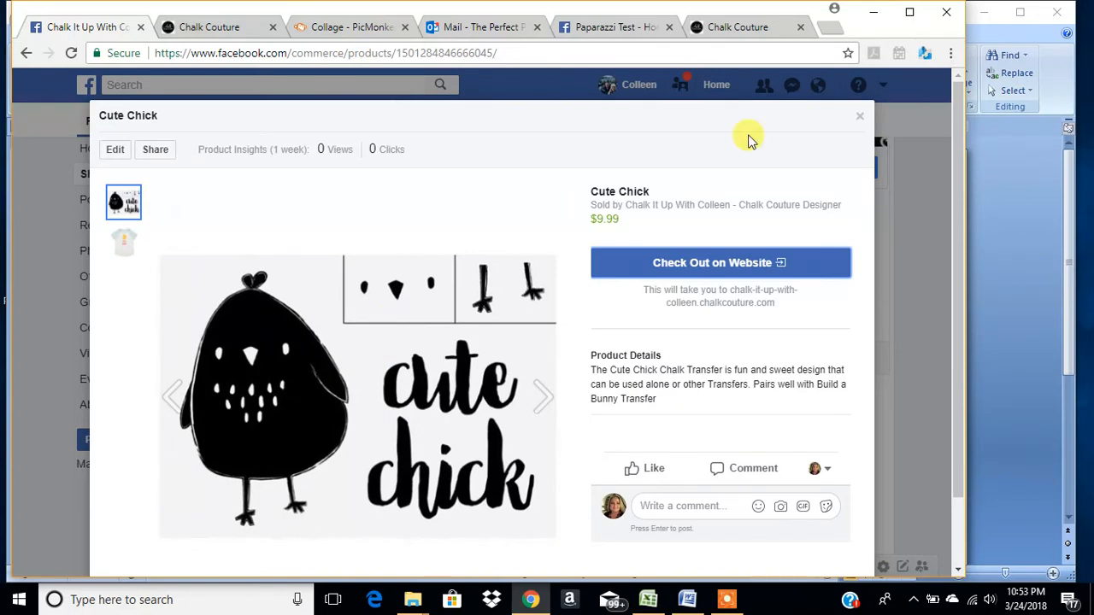
{"action": "left_click", "coordinate": [861, 118]}
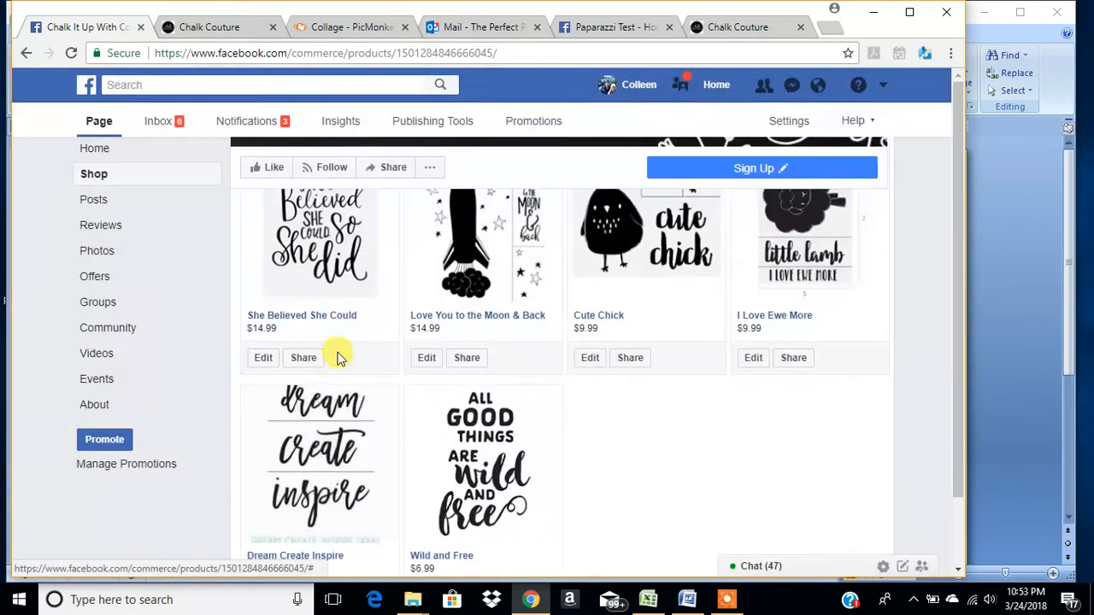
{"action": "scroll", "coordinate": [573, 402], "scroll_direction": "up", "scroll_amount": 1}
{"action": "scroll", "coordinate": [573, 401], "scroll_direction": "up", "scroll_amount": 3}
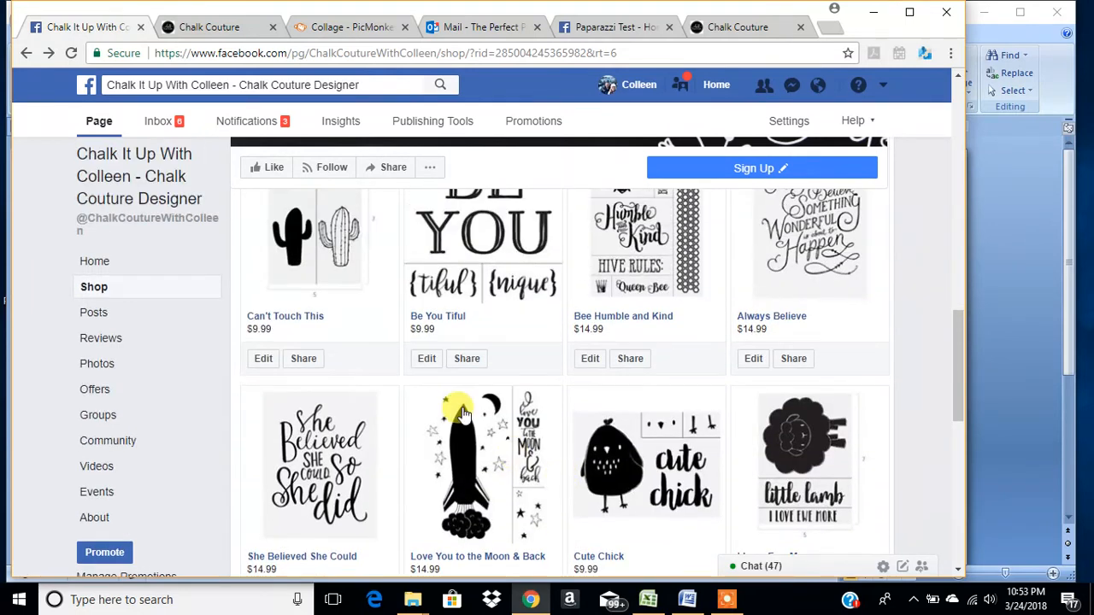
Step: Switch to the Chalk Couture store home page and open its Chalk Transfers category
{"action": "left_click", "coordinate": [764, 28]}
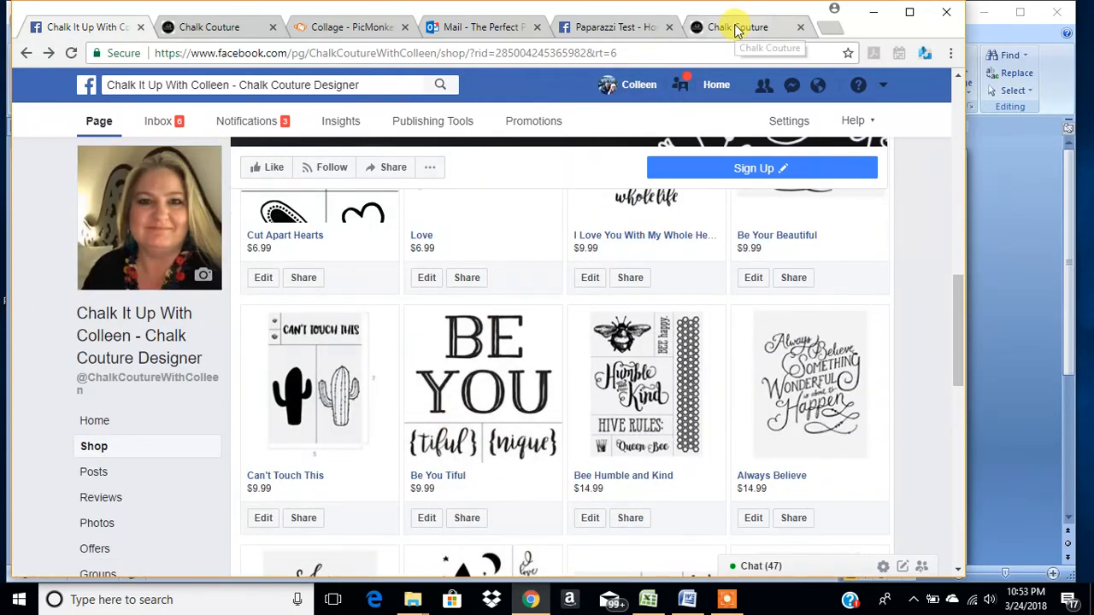
{"action": "scroll", "coordinate": [123, 171], "scroll_direction": "down", "scroll_amount": 2}
{"action": "scroll", "coordinate": [171, 248], "scroll_direction": "up", "scroll_amount": 2}
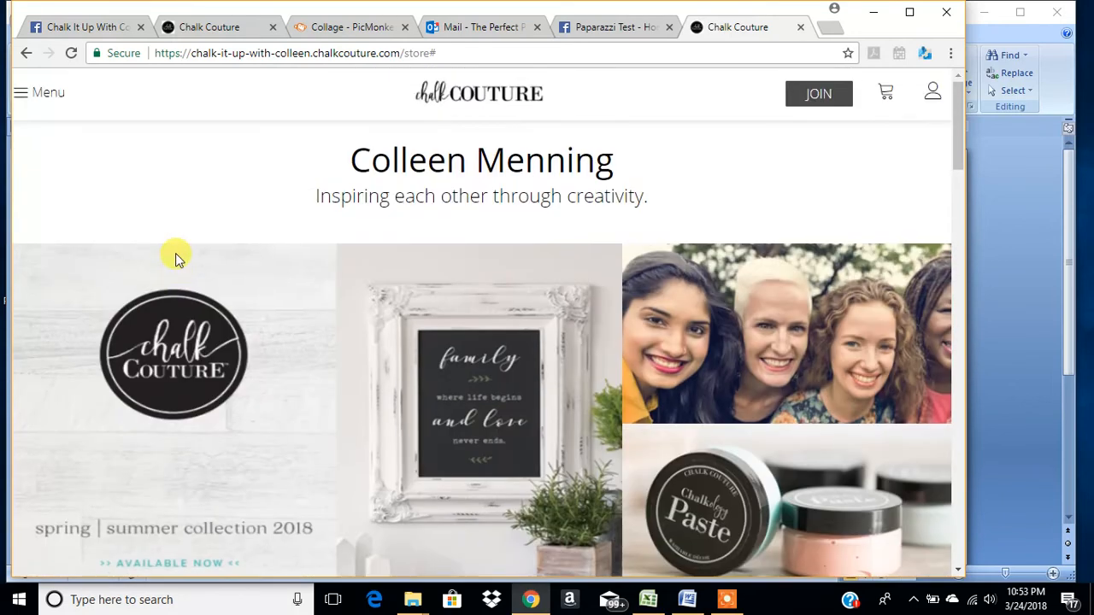
{"action": "left_click", "coordinate": [21, 96]}
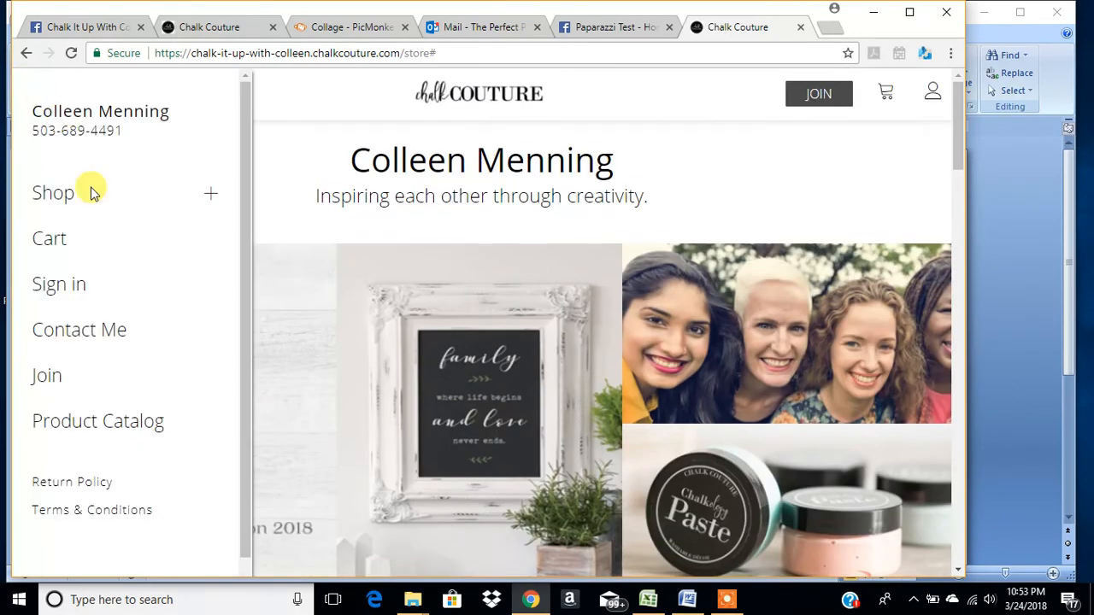
{"action": "left_click", "coordinate": [210, 195]}
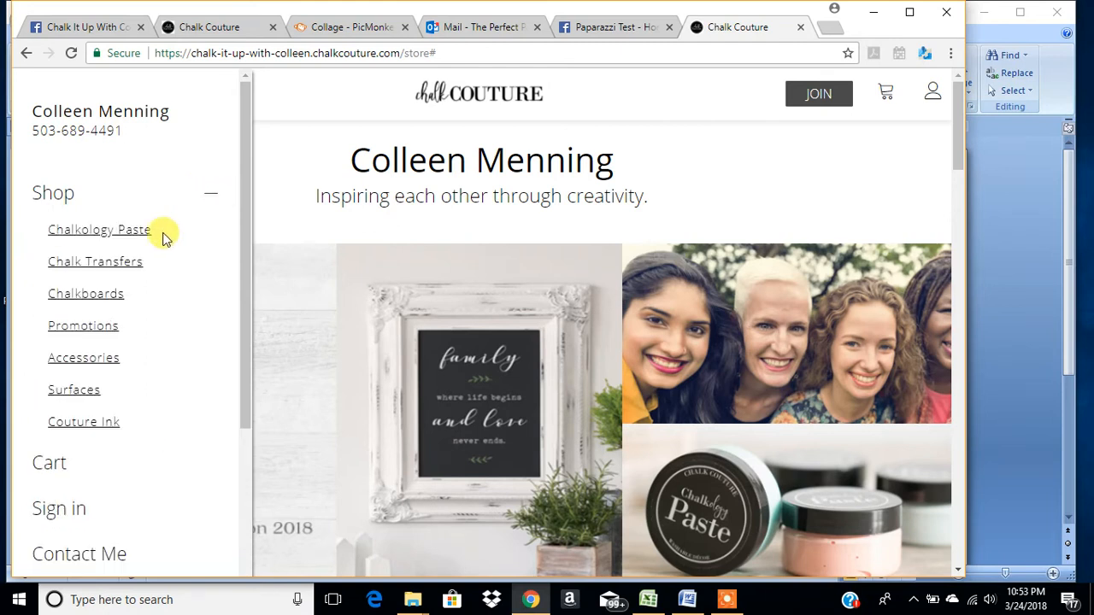
{"action": "left_click", "coordinate": [118, 264]}
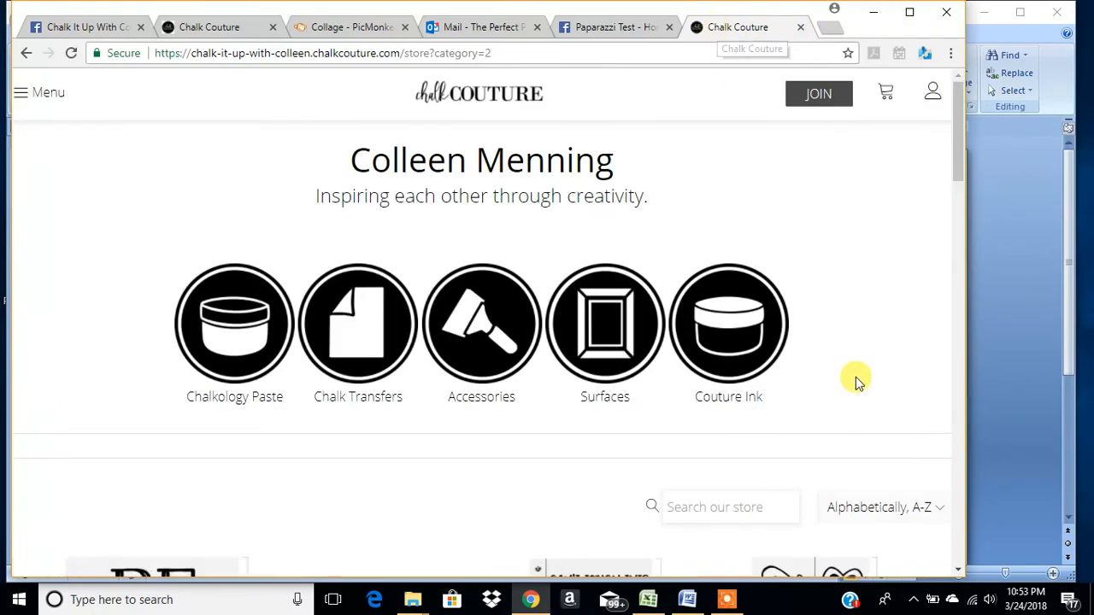
{"action": "scroll", "coordinate": [851, 376], "scroll_direction": "down", "scroll_amount": 3}
{"action": "scroll", "coordinate": [844, 201], "scroll_direction": "up", "scroll_amount": 2}
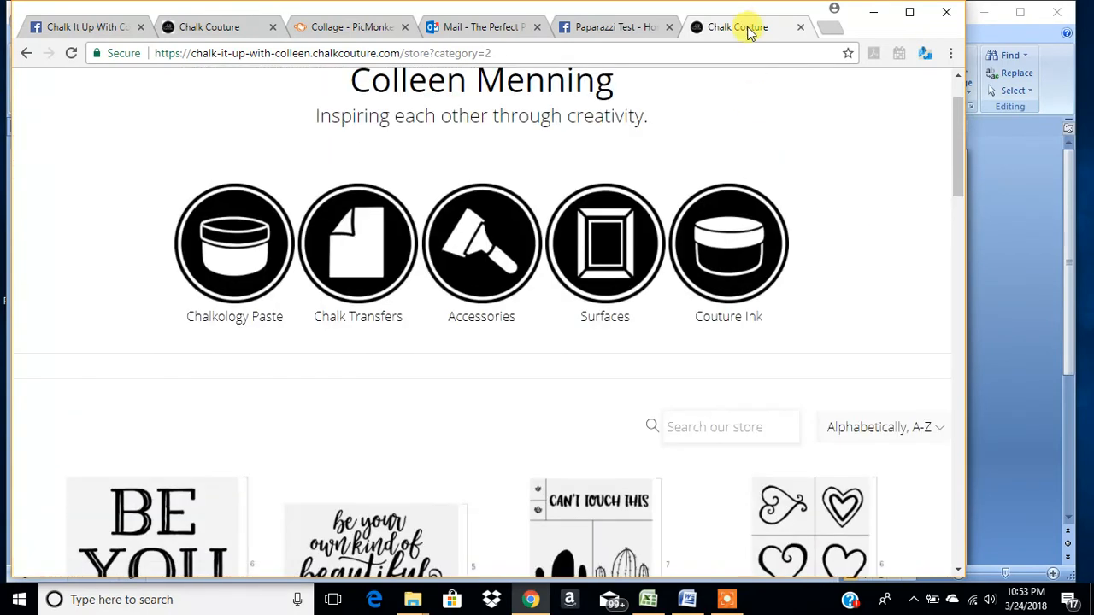
Step: Detach the Chalk Transfers store page into its own narrow window and arrange it side by side with the Chalk Couture Facebook shop
{"action": "left_click_drag", "start_coordinate": [725, 32], "coordinate": [828, 39]}
{"action": "left_click_drag", "start_coordinate": [778, 76], "coordinate": [897, 62]}
{"action": "left_click_drag", "start_coordinate": [119, 75], "coordinate": [705, 45]}
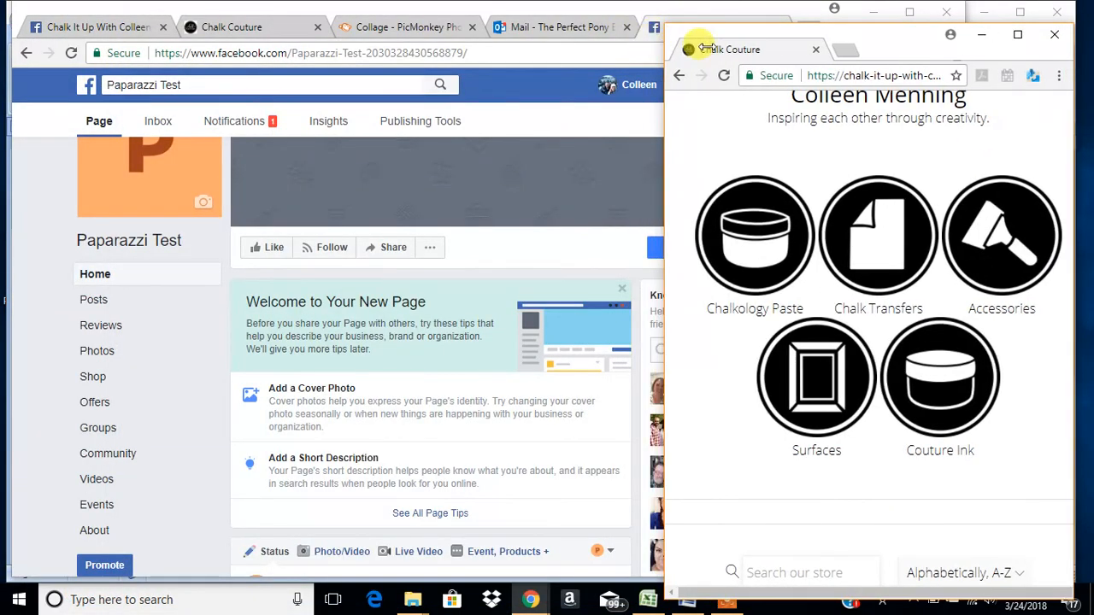
{"action": "left_click_drag", "start_coordinate": [889, 43], "coordinate": [882, 31]}
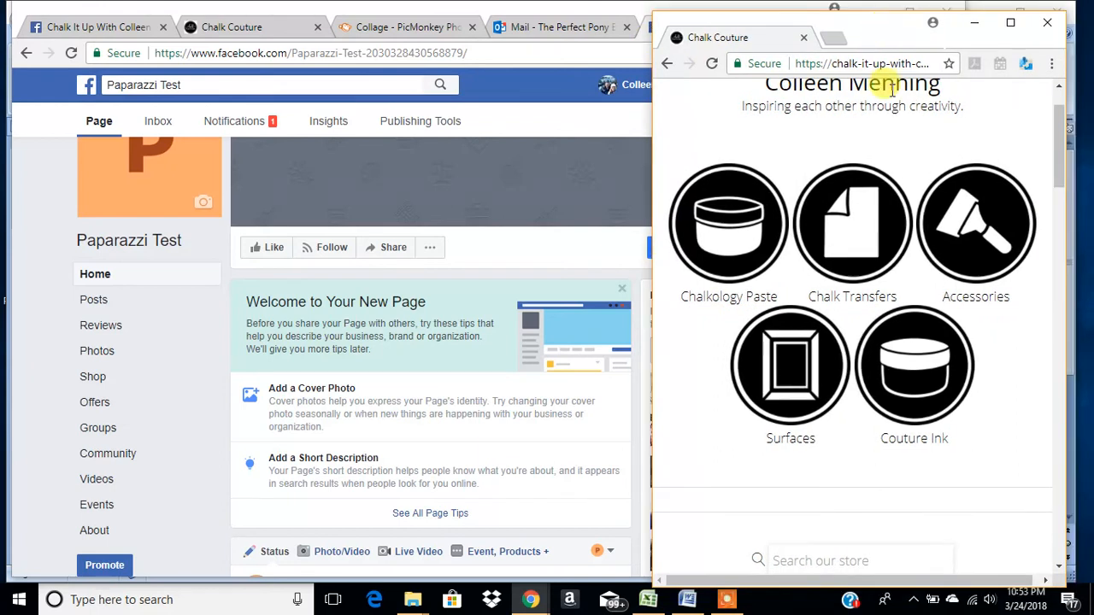
{"action": "scroll", "coordinate": [894, 376], "scroll_direction": "down", "scroll_amount": 5}
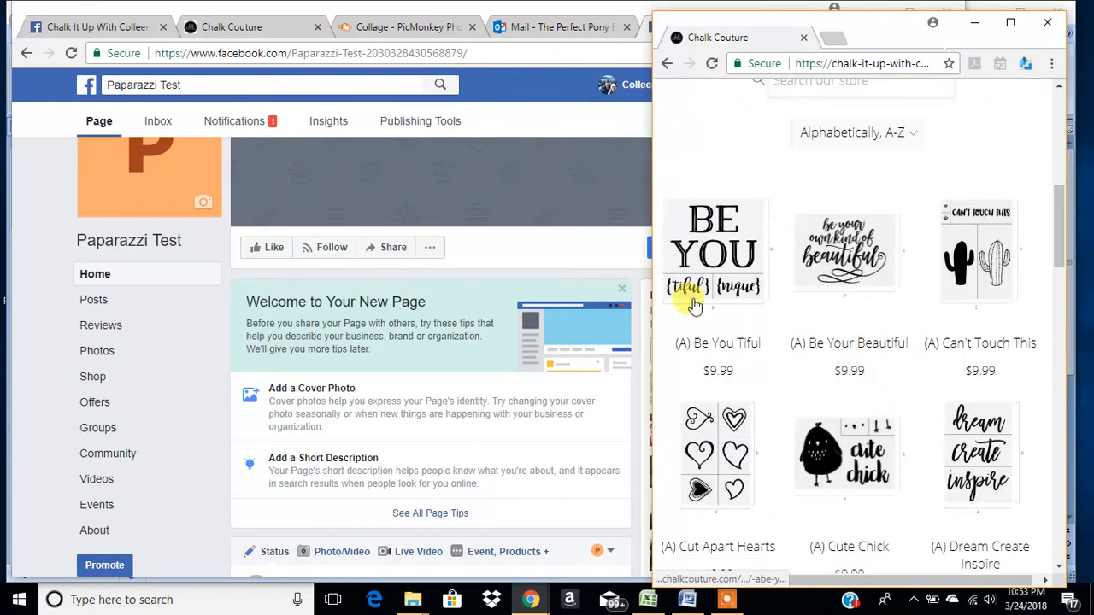
{"action": "left_click", "coordinate": [61, 29]}
{"action": "left_click_drag", "start_coordinate": [1073, 154], "coordinate": [641, 269]}
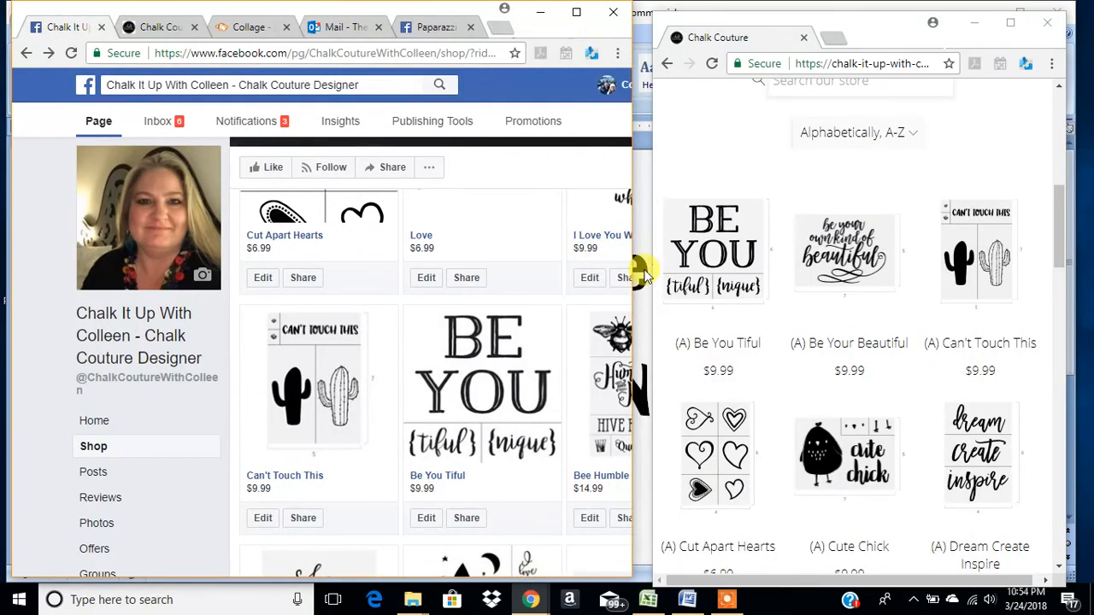
Step: Open a blank Add Product form in the Chalk Couture Facebook shop
{"action": "scroll", "coordinate": [381, 339], "scroll_direction": "up", "scroll_amount": 1}
{"action": "scroll", "coordinate": [382, 340], "scroll_direction": "up", "scroll_amount": 6}
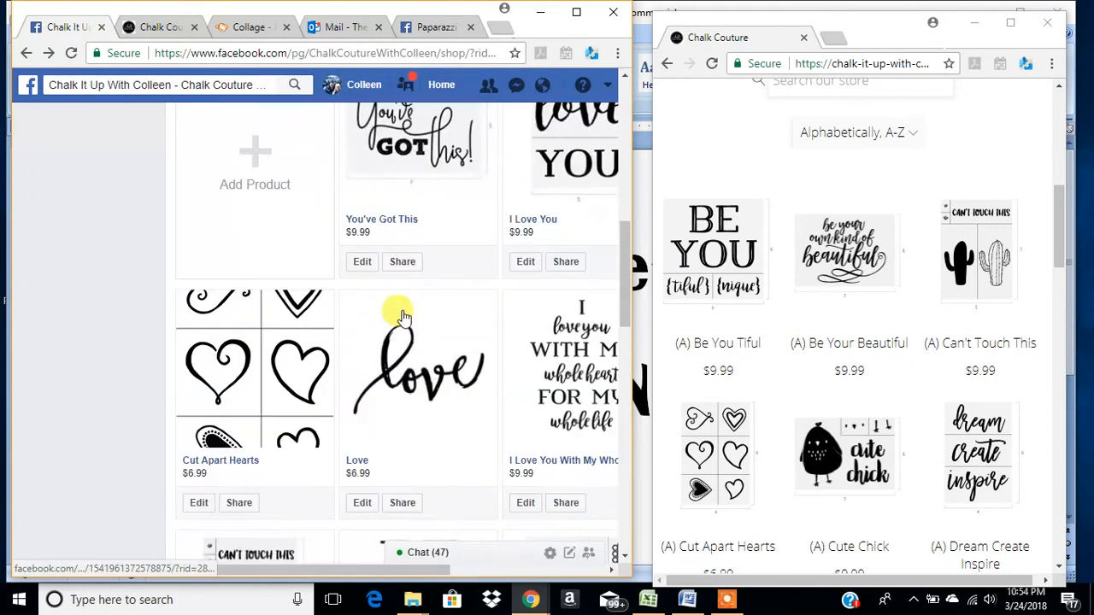
{"action": "scroll", "coordinate": [305, 422], "scroll_direction": "down", "scroll_amount": 2}
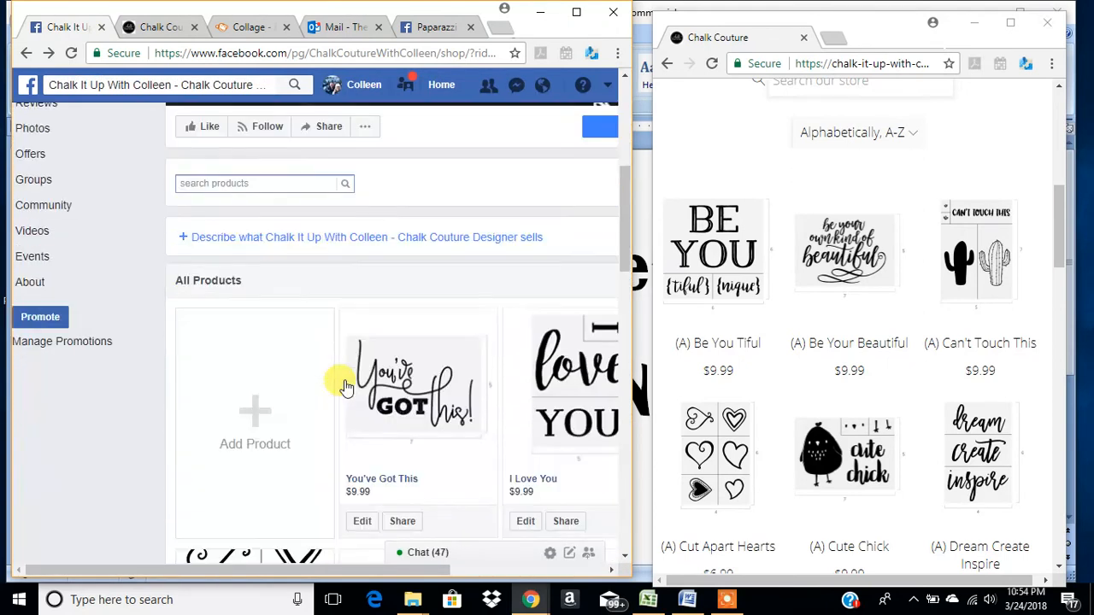
{"action": "left_click", "coordinate": [255, 442]}
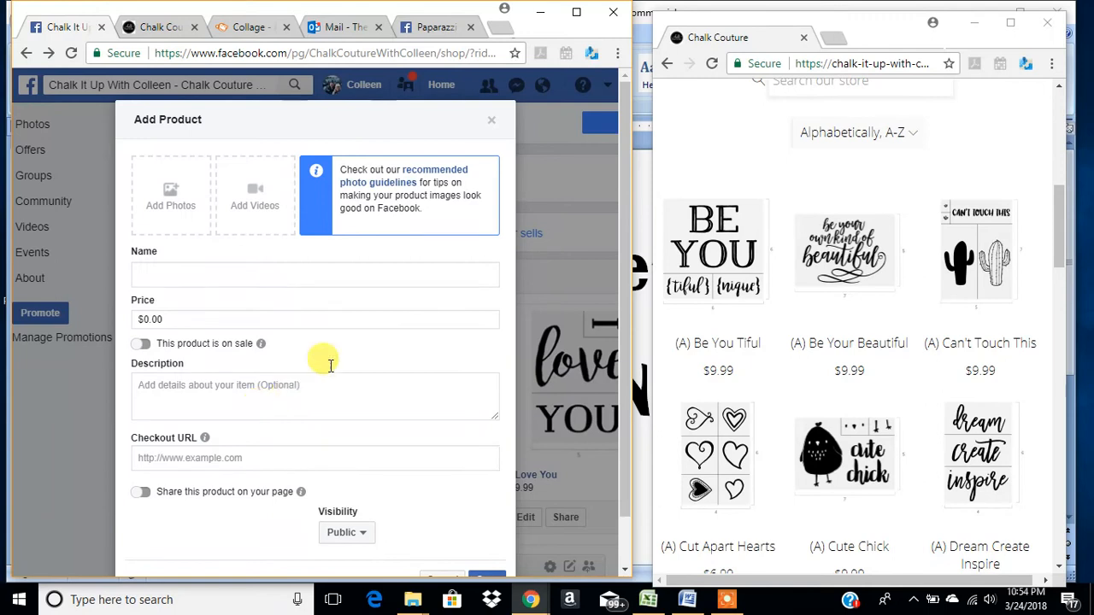
{"action": "scroll", "coordinate": [359, 333], "scroll_direction": "down", "scroll_amount": 1}
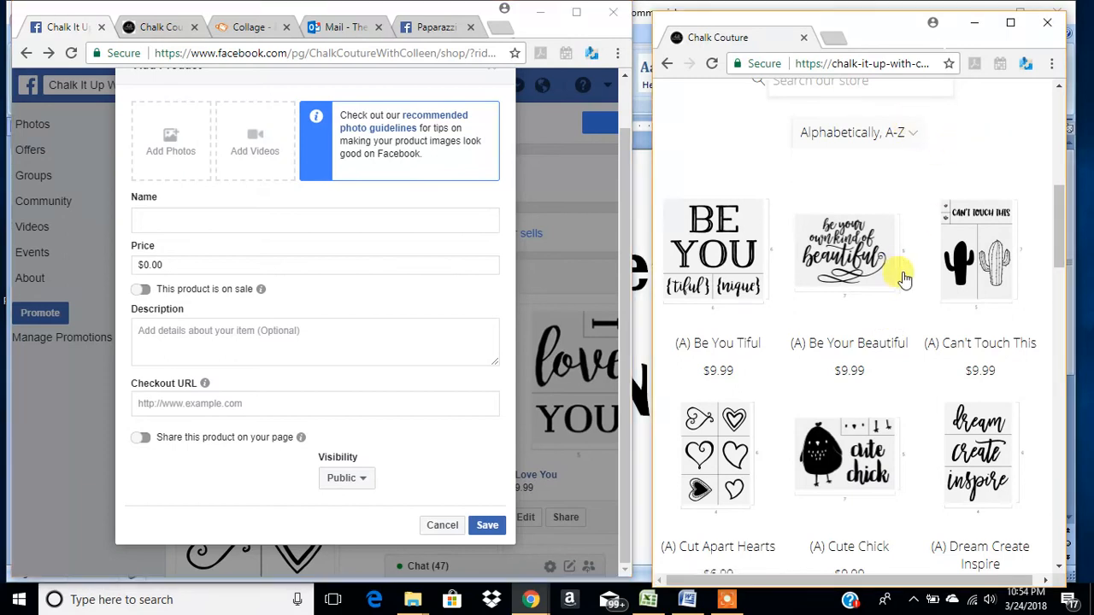
Step: Browse the Chalk Transfers listing through to its next page and open the (C) Anchor and Shells product
{"action": "scroll", "coordinate": [909, 325], "scroll_direction": "down", "scroll_amount": 2}
{"action": "scroll", "coordinate": [931, 423], "scroll_direction": "down", "scroll_amount": 4}
{"action": "scroll", "coordinate": [938, 431], "scroll_direction": "down", "scroll_amount": 8}
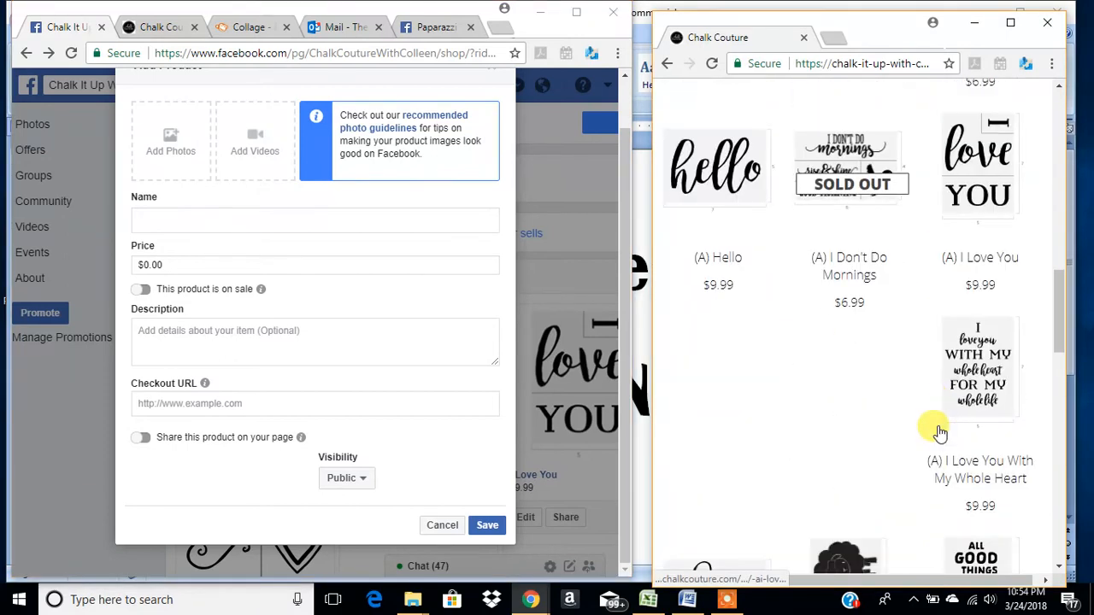
{"action": "scroll", "coordinate": [945, 431], "scroll_direction": "down", "scroll_amount": 4}
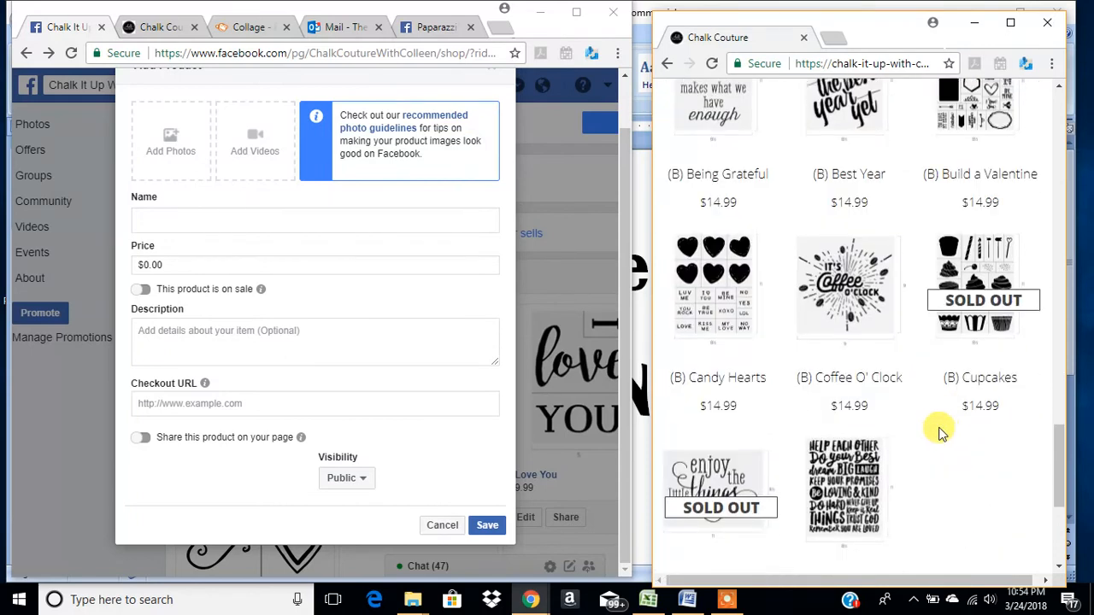
{"action": "scroll", "coordinate": [936, 436], "scroll_direction": "down", "scroll_amount": 1}
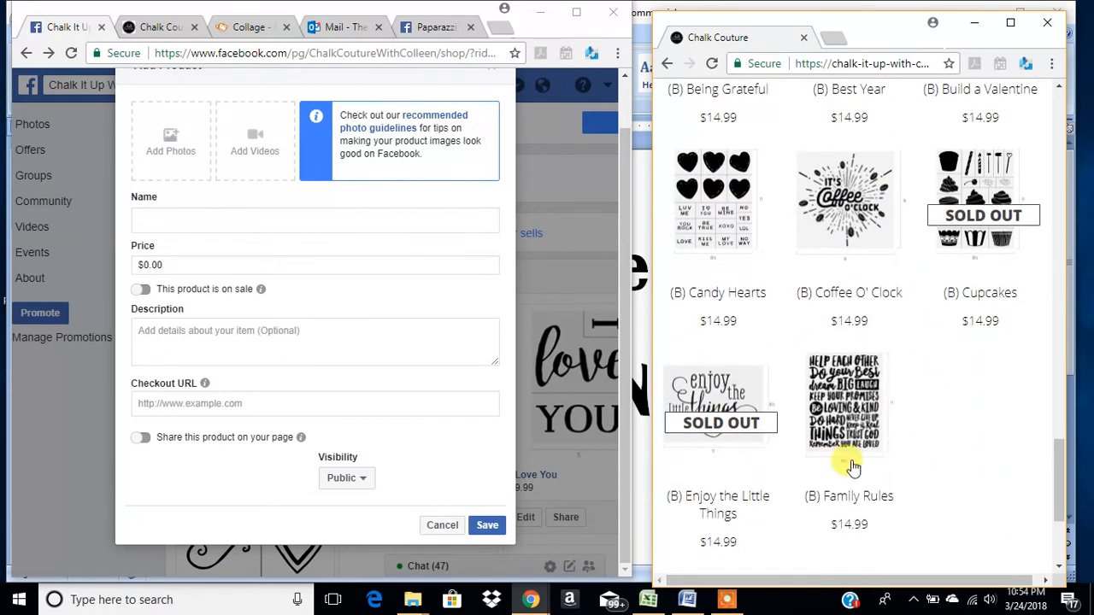
{"action": "scroll", "coordinate": [852, 466], "scroll_direction": "down", "scroll_amount": 3}
{"action": "left_click", "coordinate": [835, 358]}
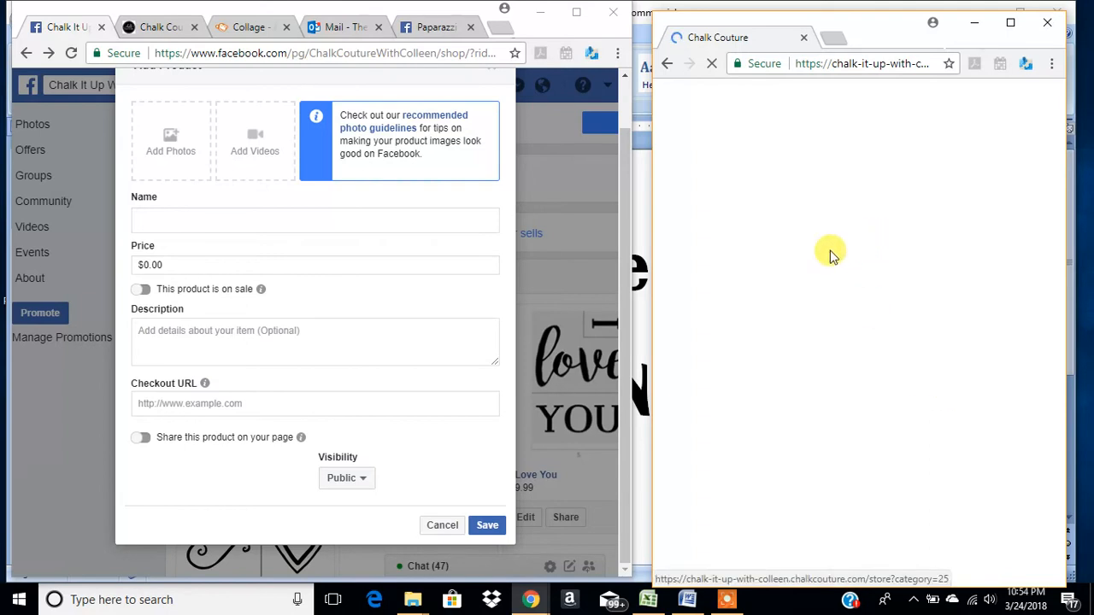
{"action": "scroll", "coordinate": [855, 367], "scroll_direction": "down", "scroll_amount": 10}
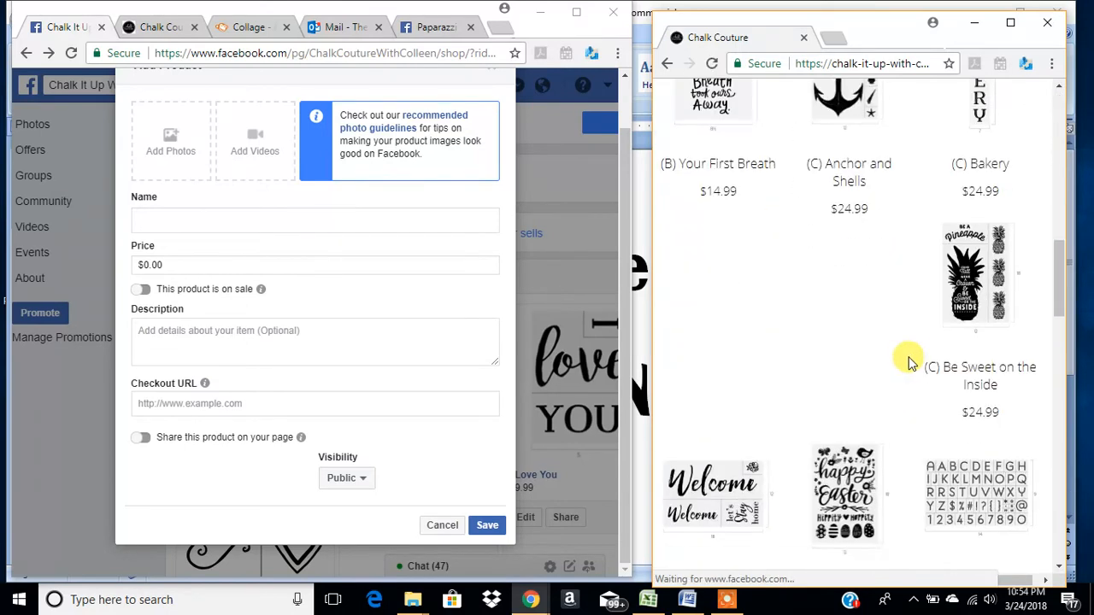
{"action": "scroll", "coordinate": [909, 363], "scroll_direction": "up", "scroll_amount": 2}
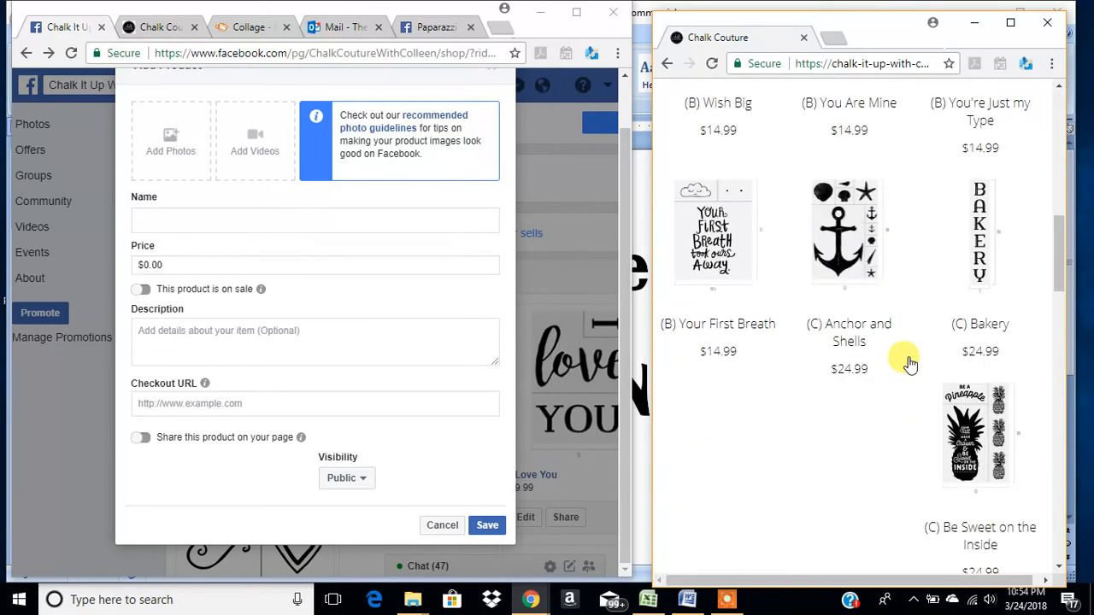
{"action": "left_click", "coordinate": [836, 245]}
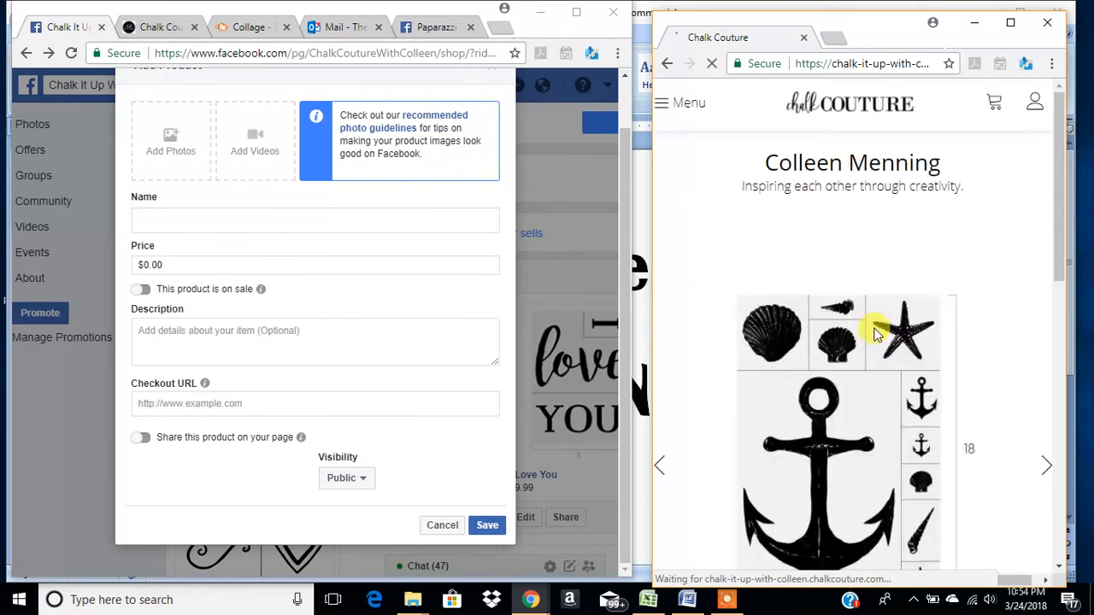
Step: Copy the product name "Anchor and Shells" from the store page into the Name of the Facebook product form
{"action": "scroll", "coordinate": [876, 334], "scroll_direction": "down", "scroll_amount": 5}
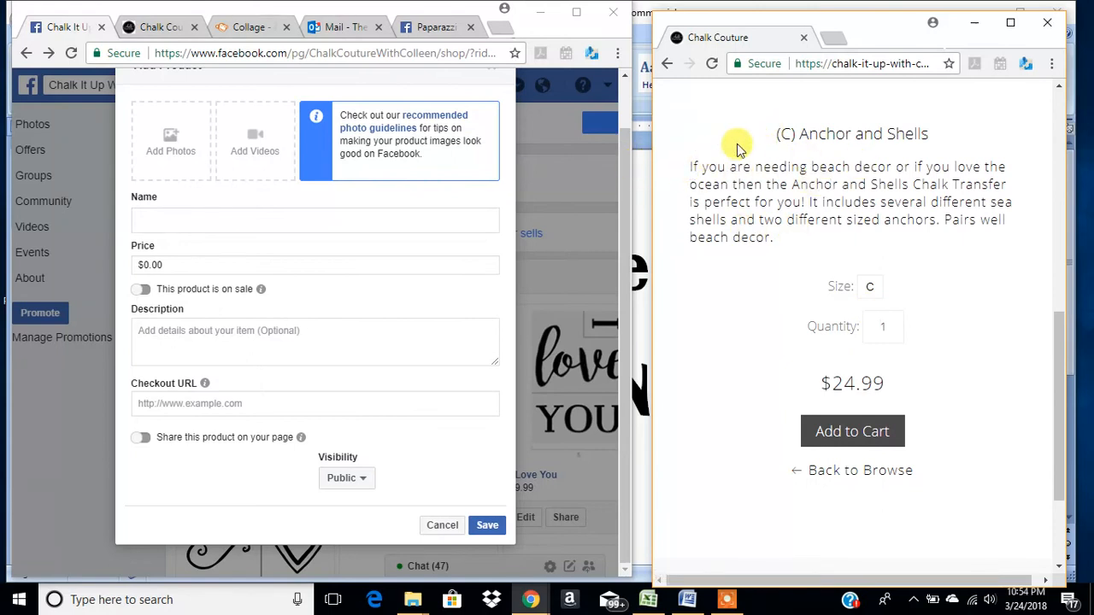
{"action": "left_click_drag", "start_coordinate": [803, 133], "coordinate": [927, 129]}
{"action": "key", "text": "ctrl+c"}
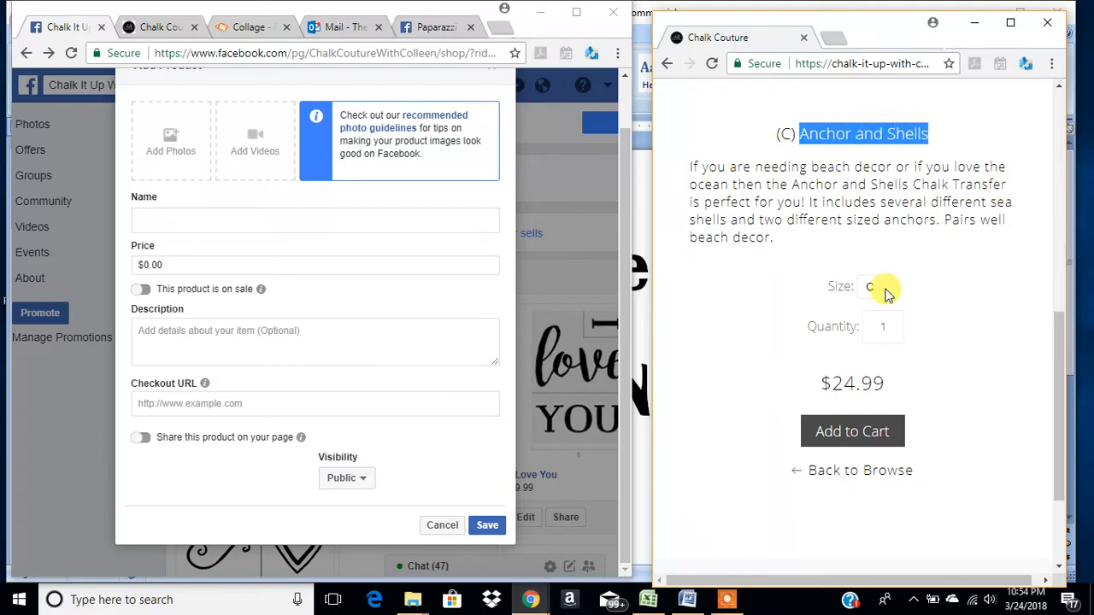
{"action": "right_click", "coordinate": [872, 135]}
{"action": "left_click", "coordinate": [885, 147]}
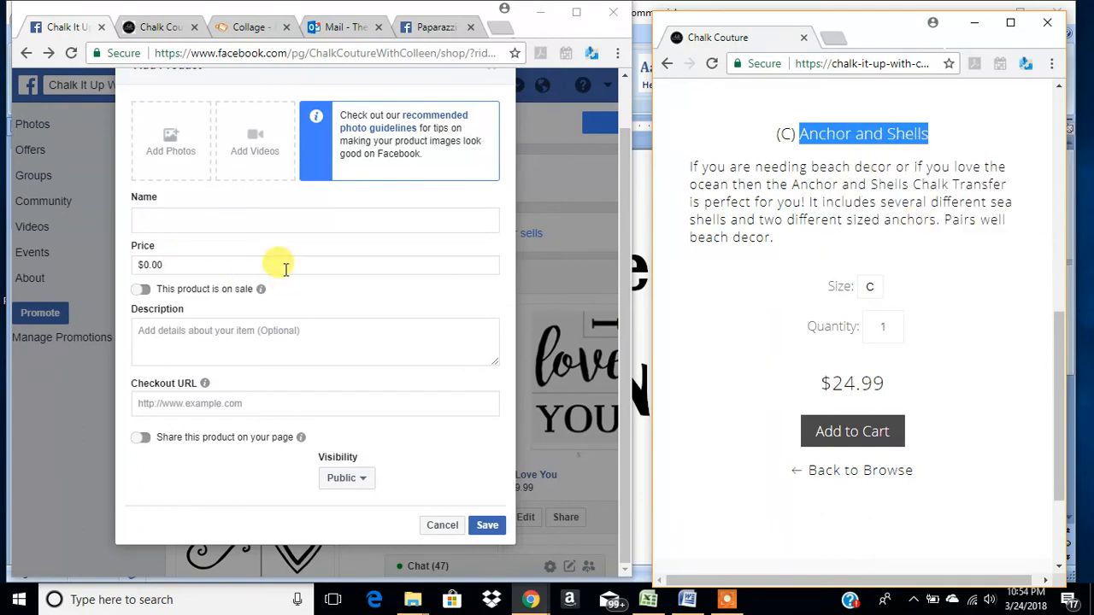
{"action": "left_click", "coordinate": [163, 219]}
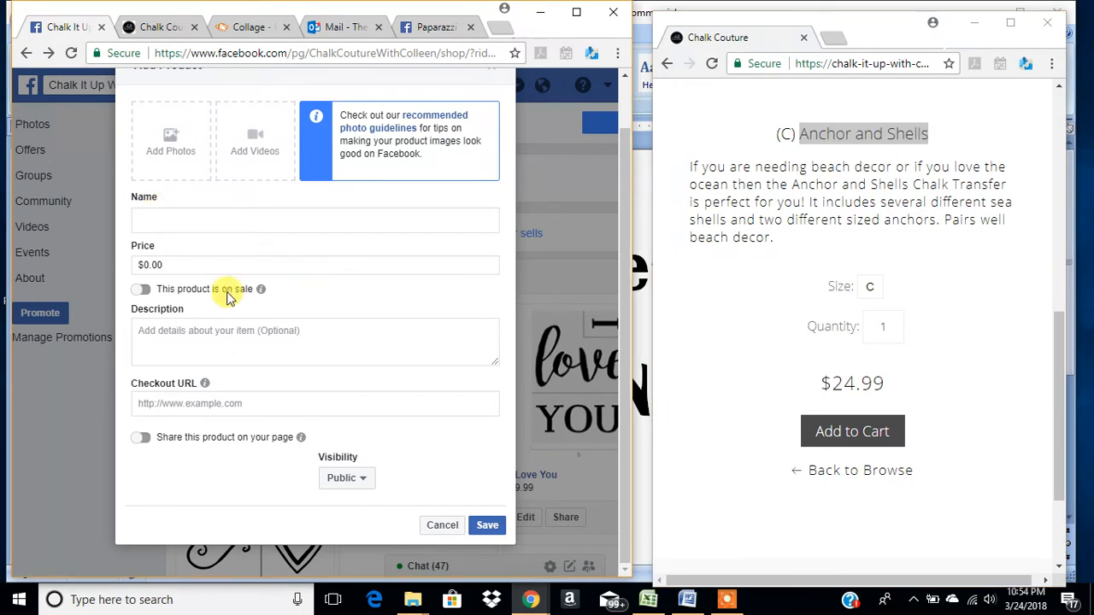
{"action": "right_click", "coordinate": [154, 218]}
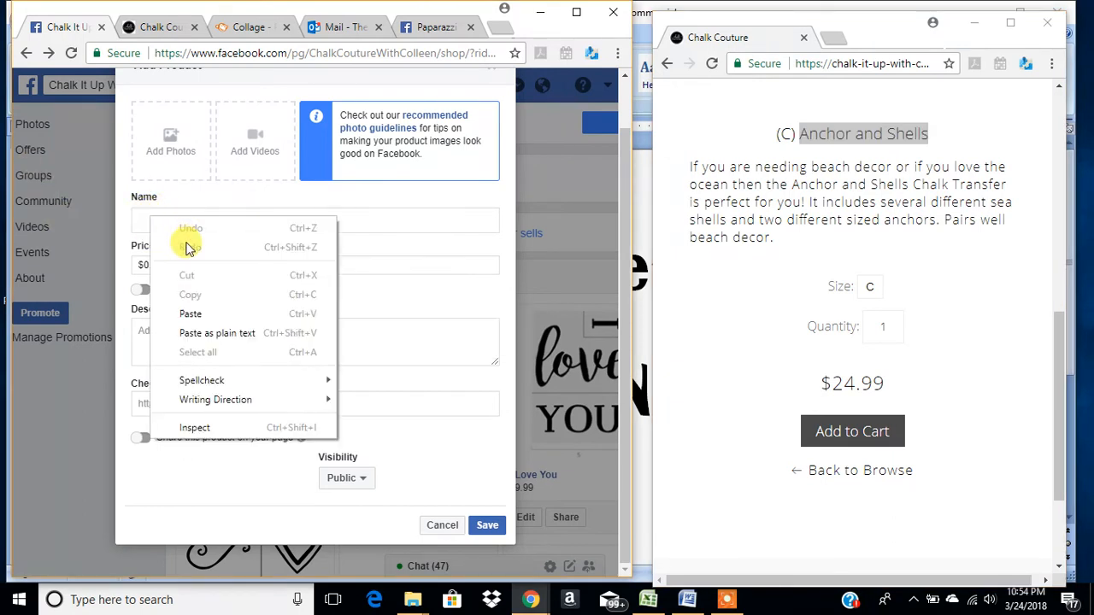
{"action": "left_click", "coordinate": [195, 313]}
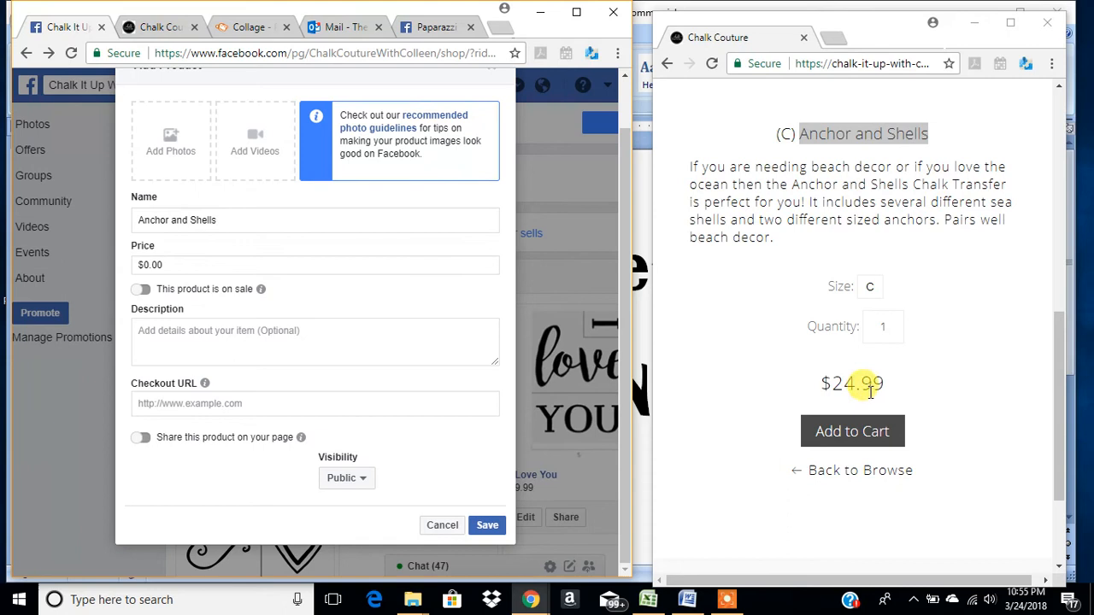
Step: Set the product's price to 24.99 and copy the store page's beach decor description into the form's Description
{"action": "left_click_drag", "start_coordinate": [153, 265], "coordinate": [121, 266]}
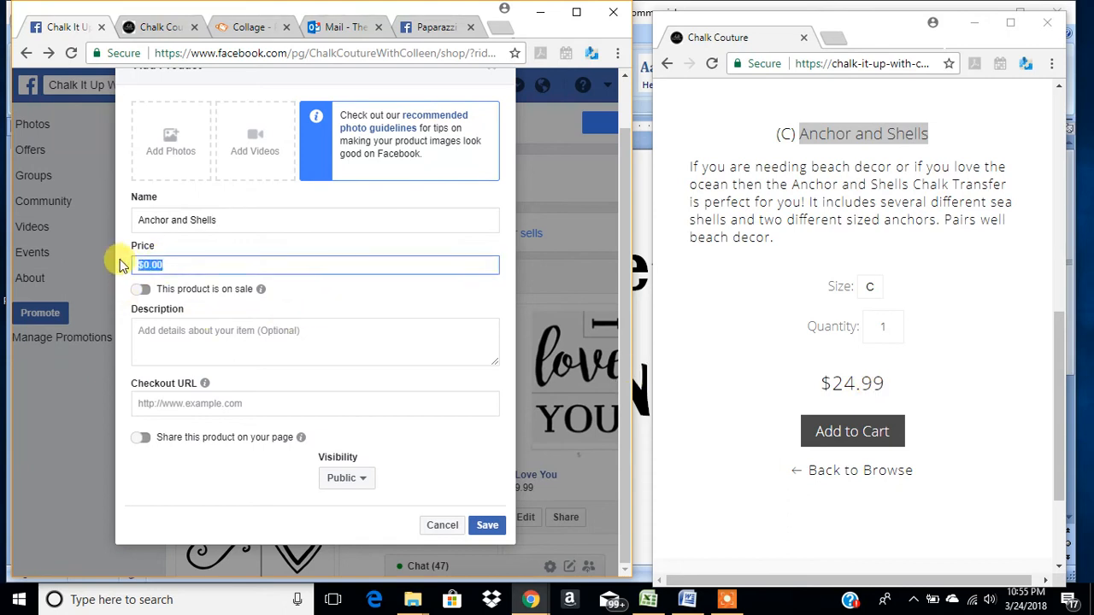
{"action": "type", "text": "24.99"}
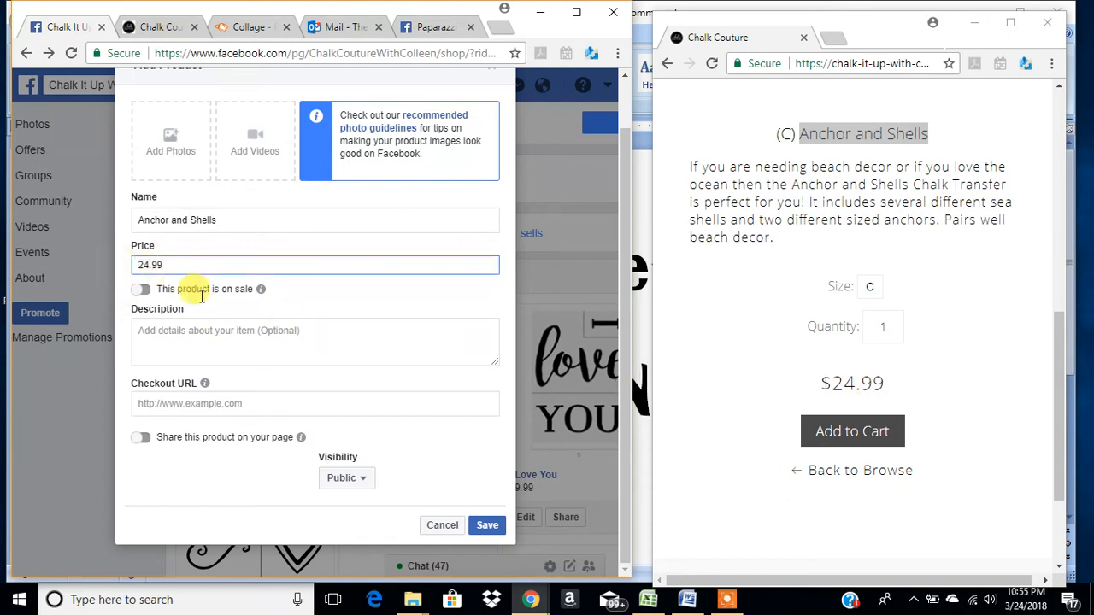
{"action": "left_click_drag", "start_coordinate": [776, 239], "coordinate": [690, 168]}
{"action": "key", "text": "ctrl+c"}
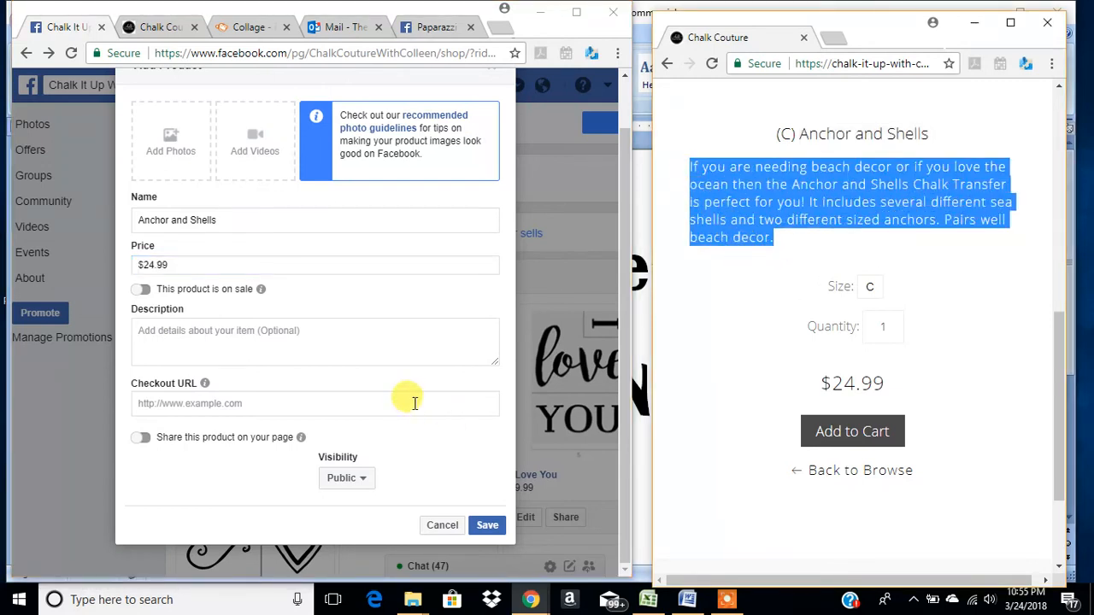
{"action": "left_click", "coordinate": [247, 352]}
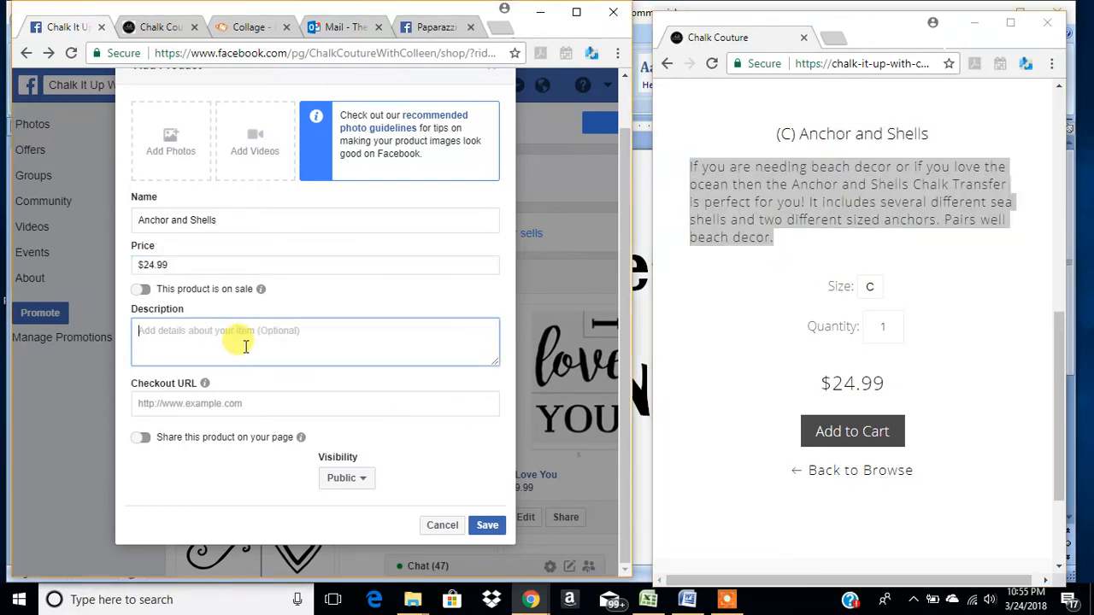
{"action": "key", "text": "ctrl+v"}
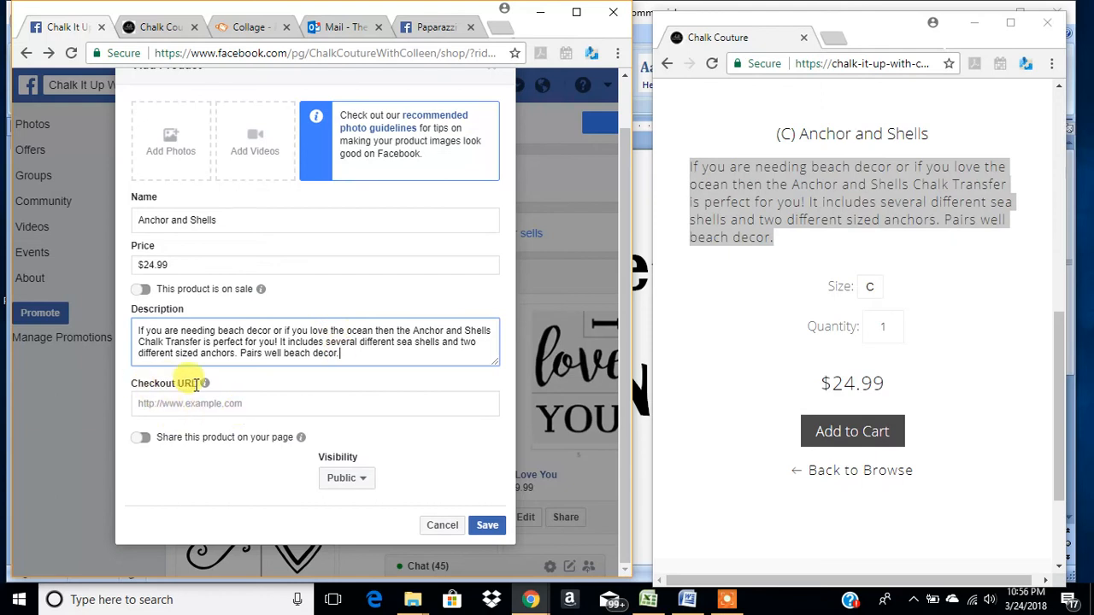
Step: Widen the store window and copy the Anchor and Shells page's web address into the form's Checkout URL
{"action": "left_click", "coordinate": [910, 220]}
{"action": "scroll", "coordinate": [915, 224], "scroll_direction": "up", "scroll_amount": 5}
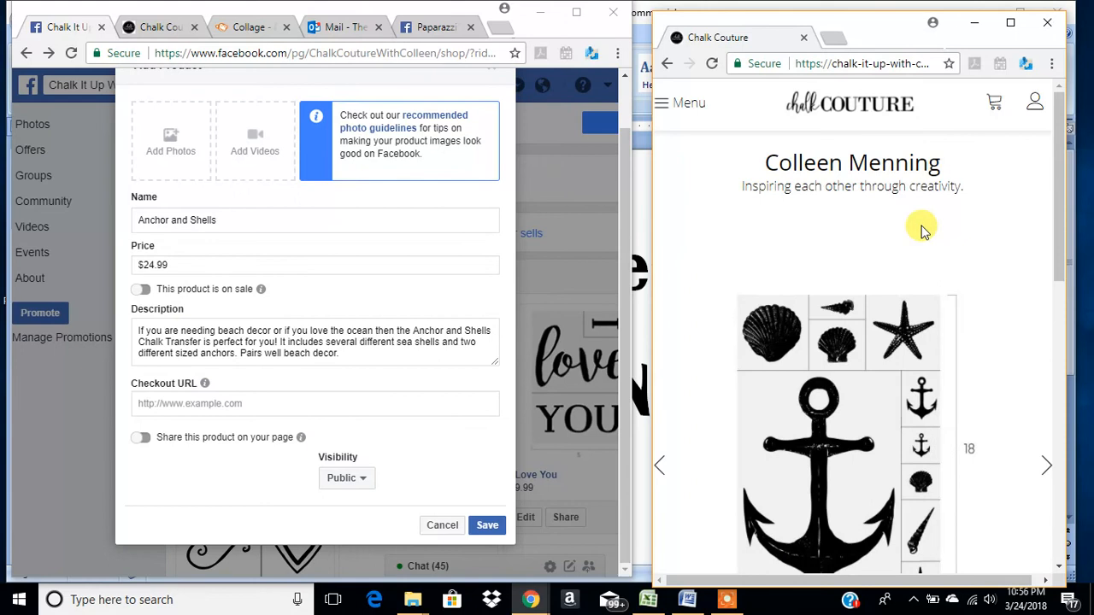
{"action": "left_click", "coordinate": [873, 67]}
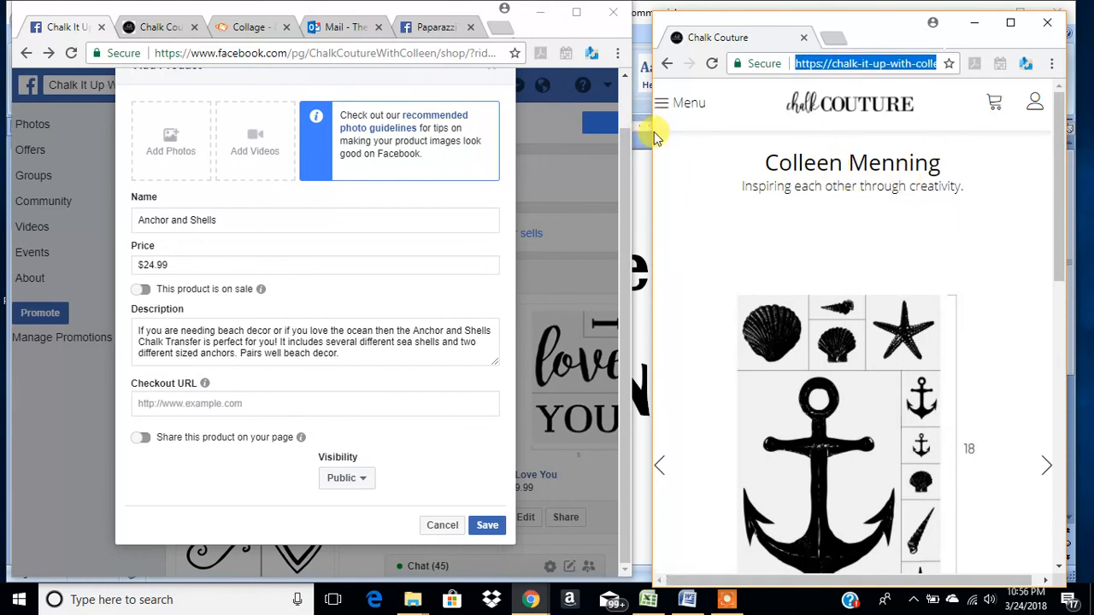
{"action": "left_click_drag", "start_coordinate": [652, 137], "coordinate": [360, 181]}
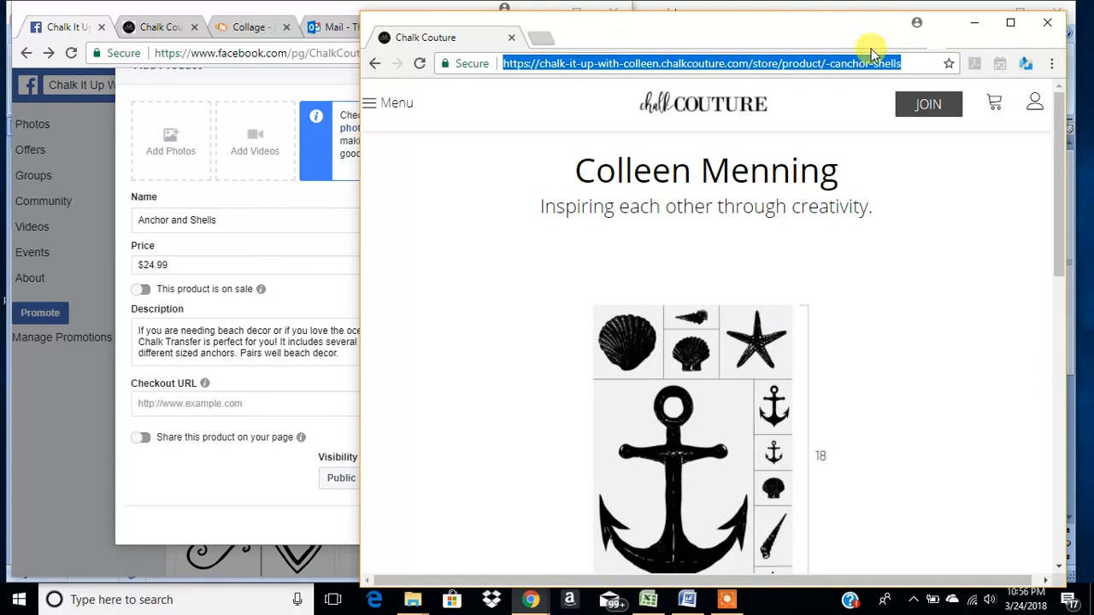
{"action": "left_click", "coordinate": [224, 407]}
{"action": "type", "text": "https://chalk-it-up-with-colleen.chalkcouture.com/store/product/-canchor-shells"}
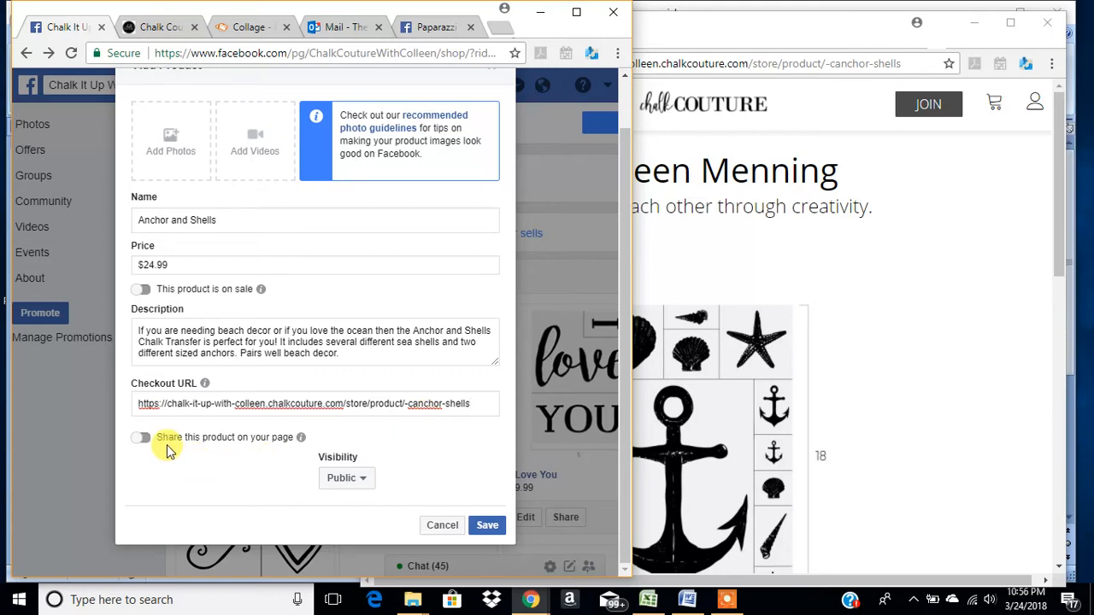
{"action": "mouse_move", "coordinate": [303, 442]}
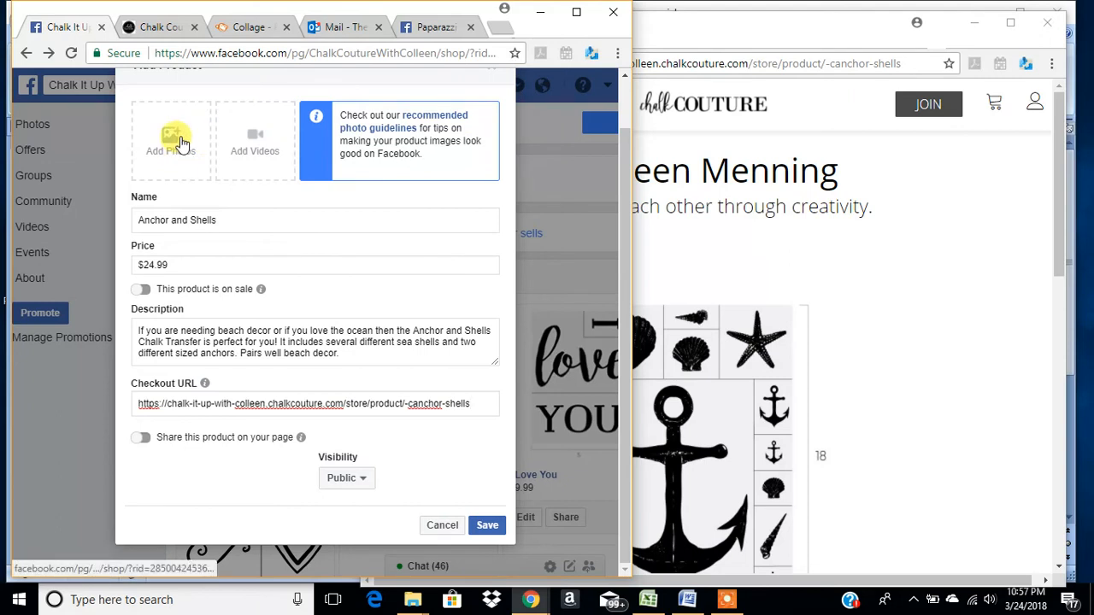
Step: Start saving the large Anchor and Shells product image from the store page as a file
{"action": "left_click", "coordinate": [910, 272]}
{"action": "scroll", "coordinate": [767, 340], "scroll_direction": "down", "scroll_amount": 2}
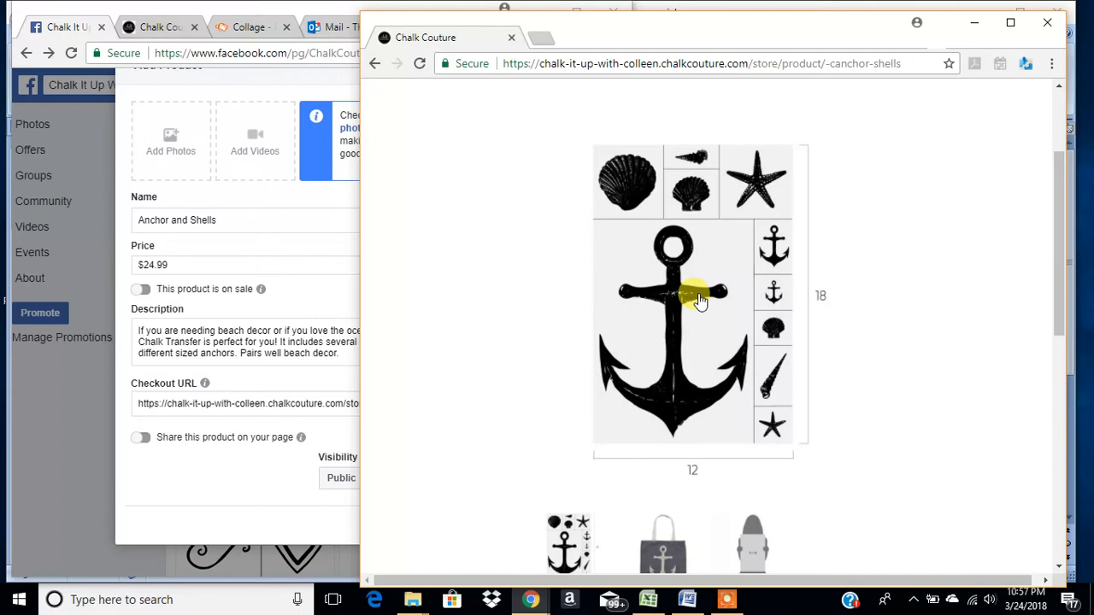
{"action": "right_click", "coordinate": [699, 300]}
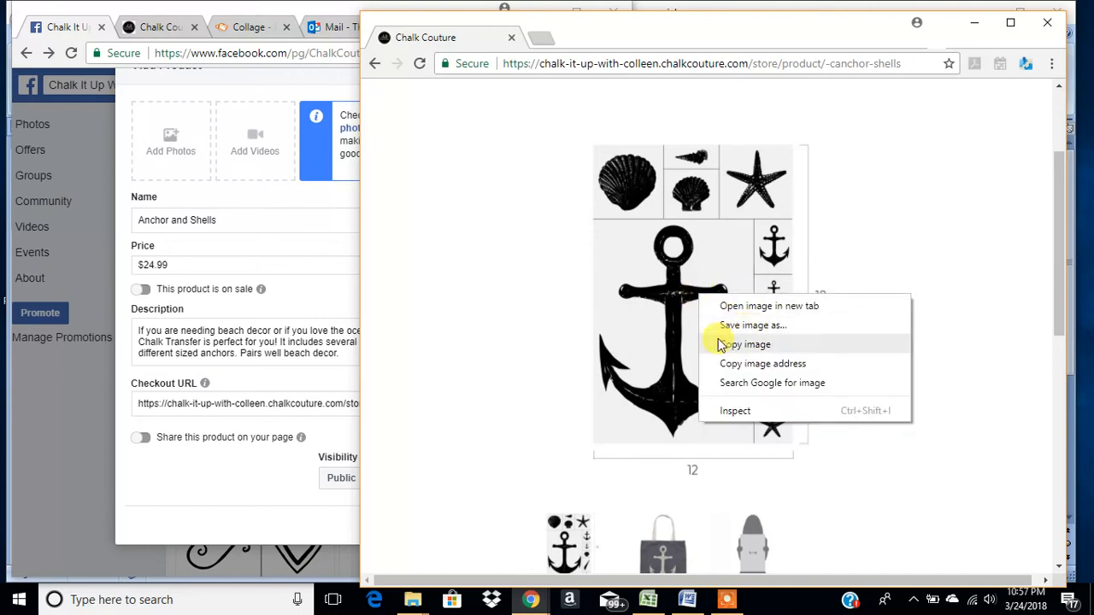
{"action": "left_click", "coordinate": [781, 331]}
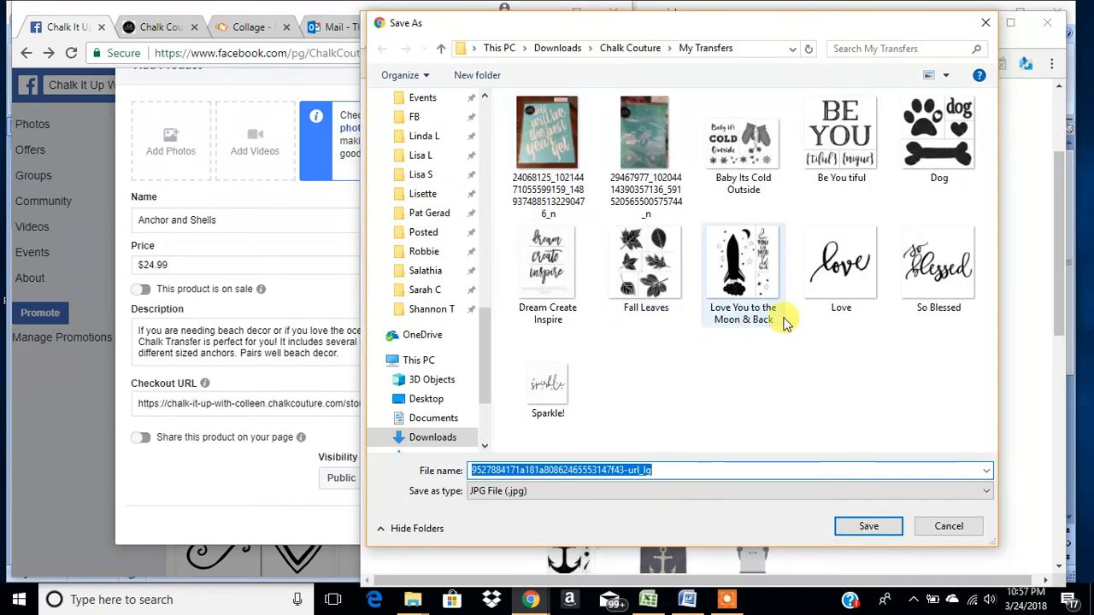
Step: Create a folder named "Transfers on FB Shop" inside the Chalk Couture downloads folder and open it as the save location
{"action": "left_click", "coordinate": [630, 49]}
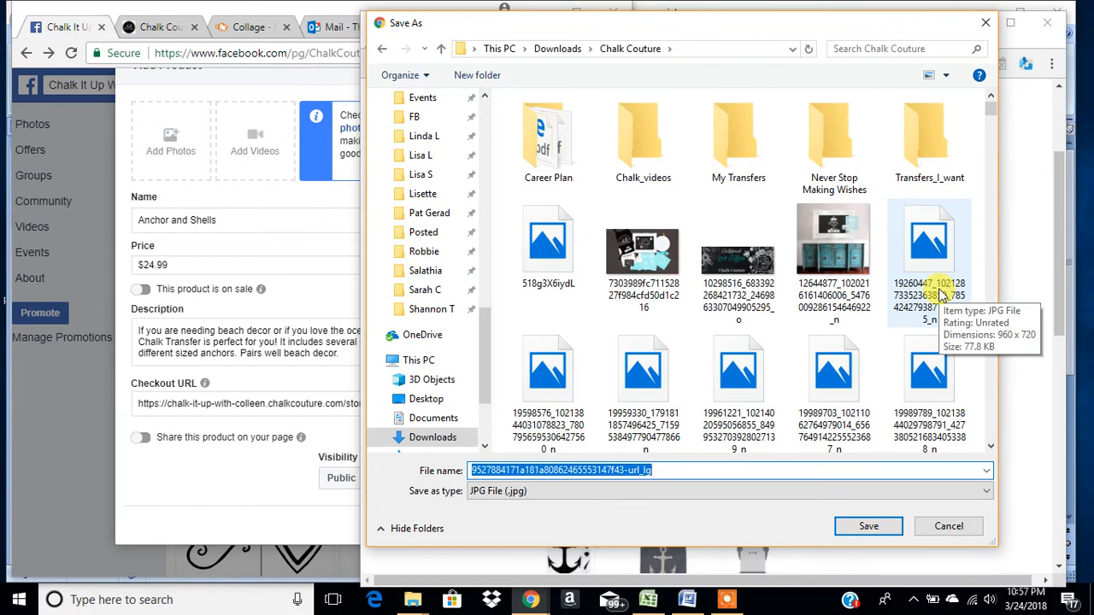
{"action": "left_click", "coordinate": [694, 209]}
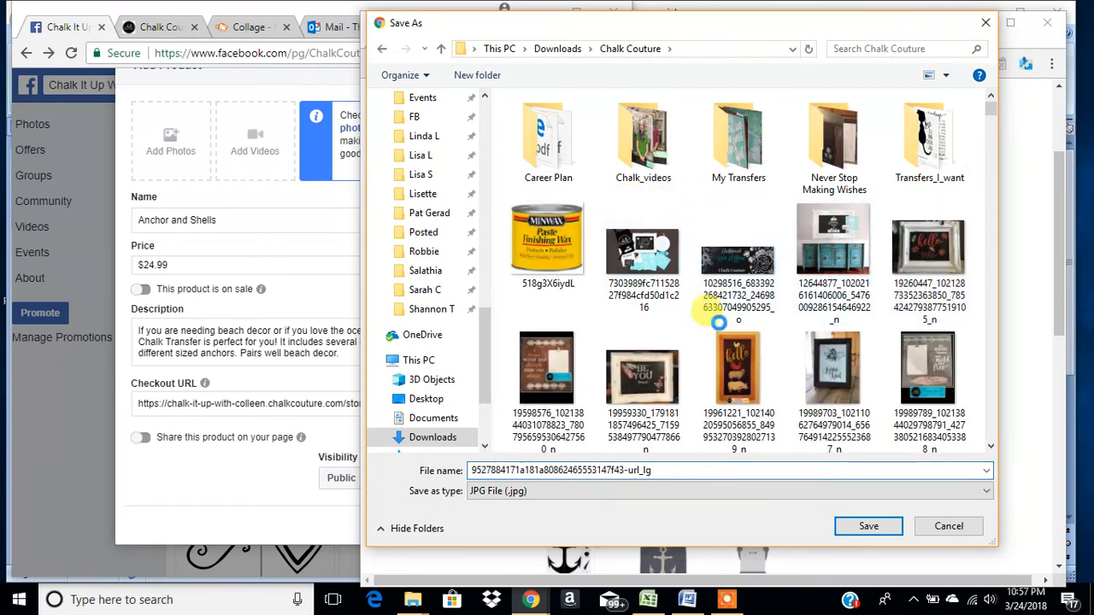
{"action": "right_click", "coordinate": [699, 207]}
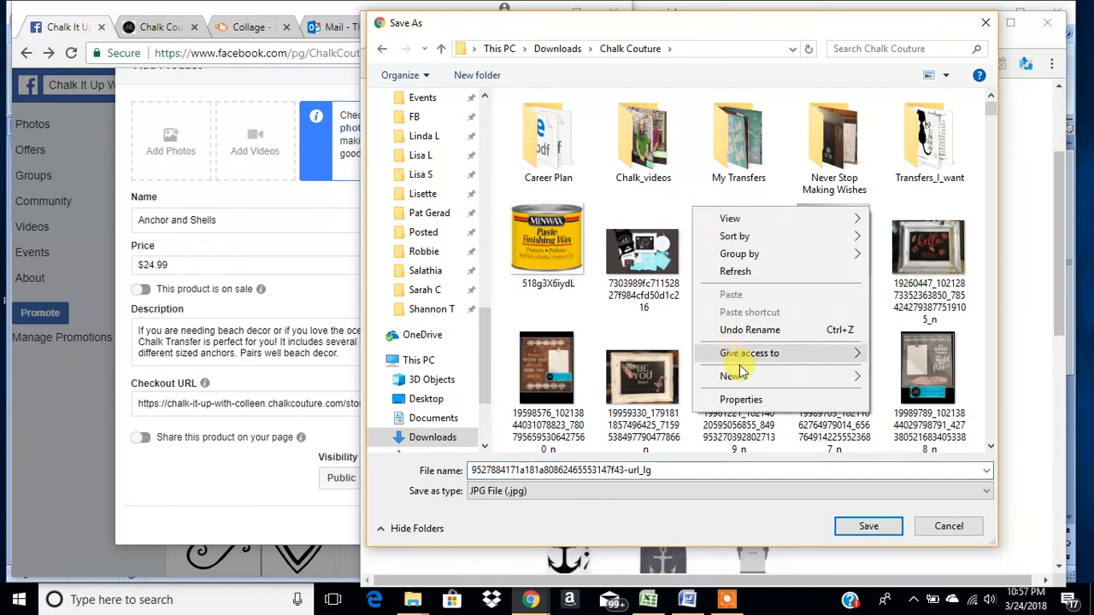
{"action": "mouse_move", "coordinate": [742, 385]}
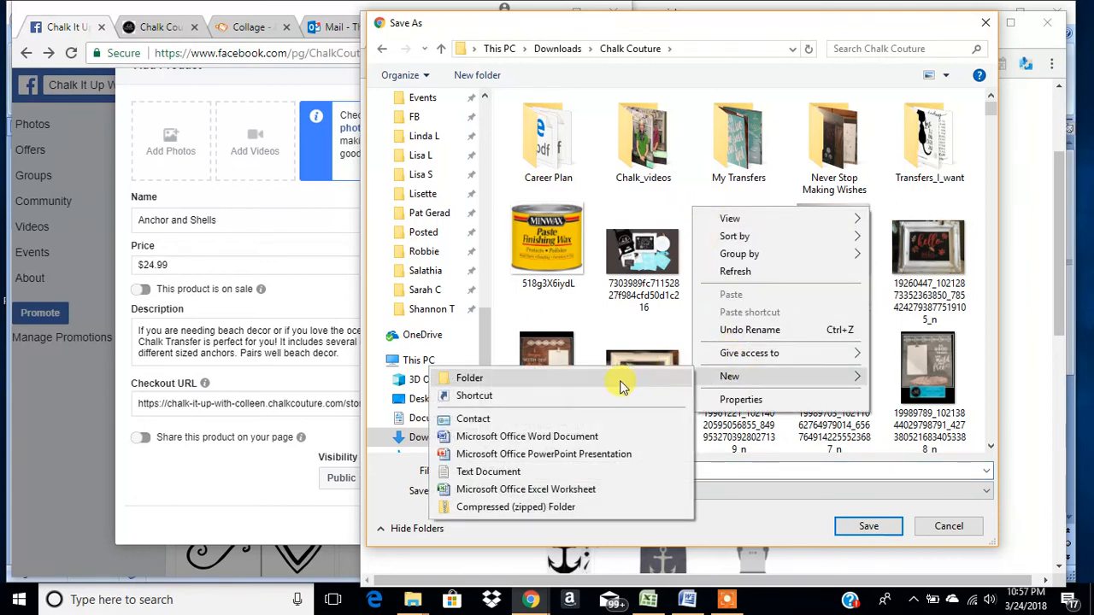
{"action": "left_click", "coordinate": [622, 383]}
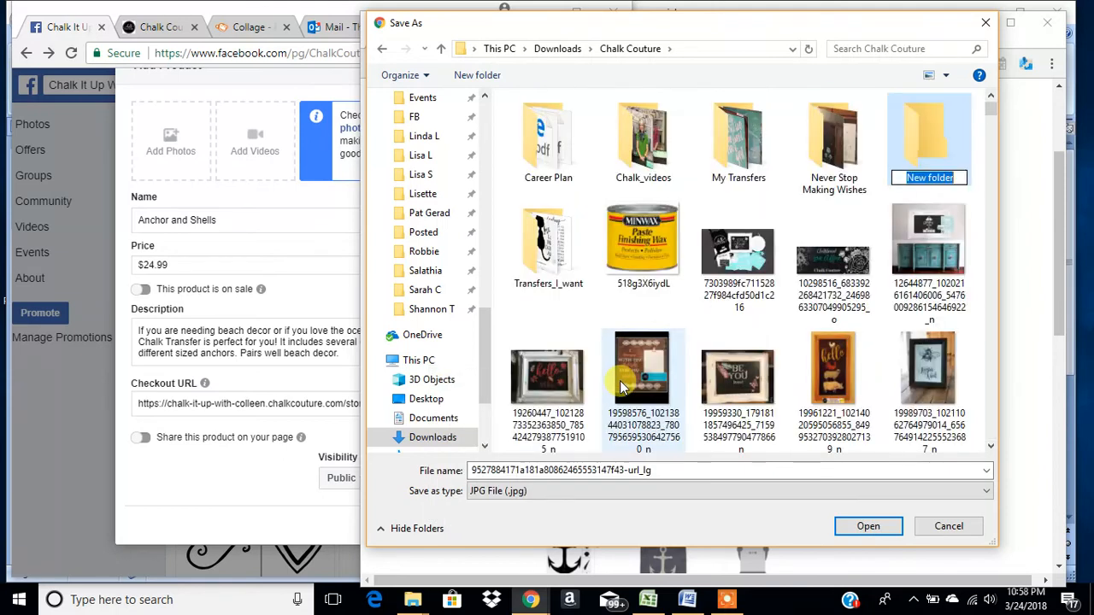
{"action": "type", "text": "Transfers on"}
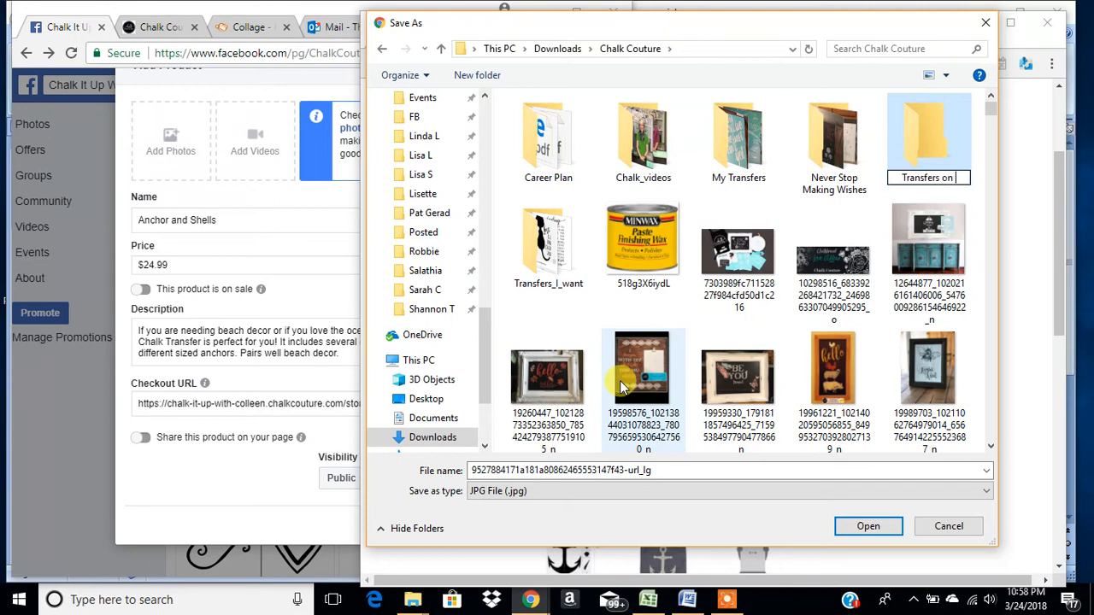
{"action": "type", "text": " FB Shop"}
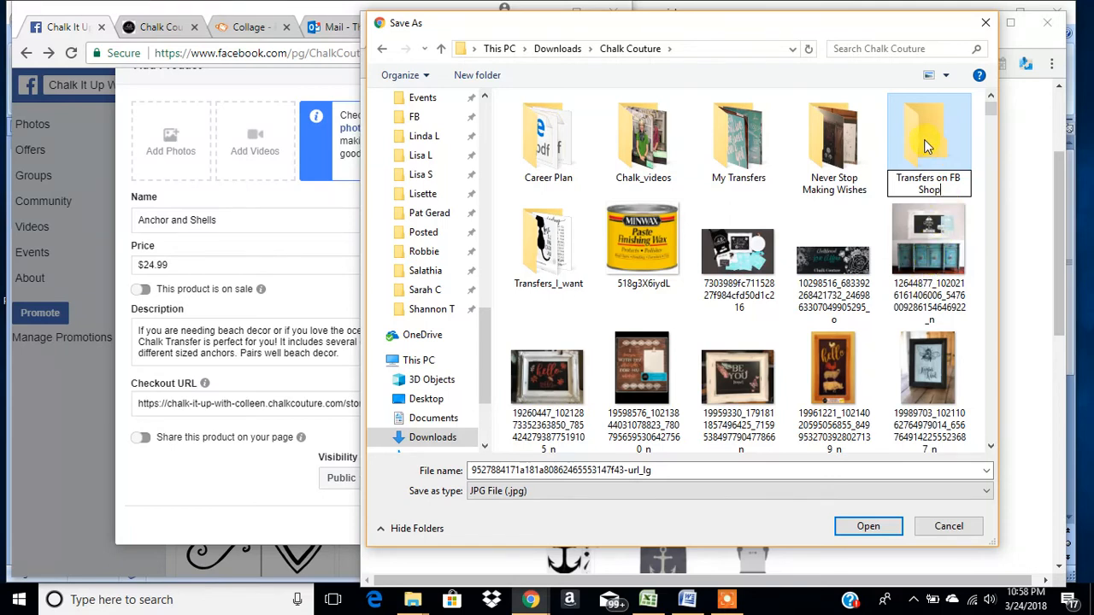
{"action": "key", "text": "Return"}
{"action": "key", "text": "Return"}
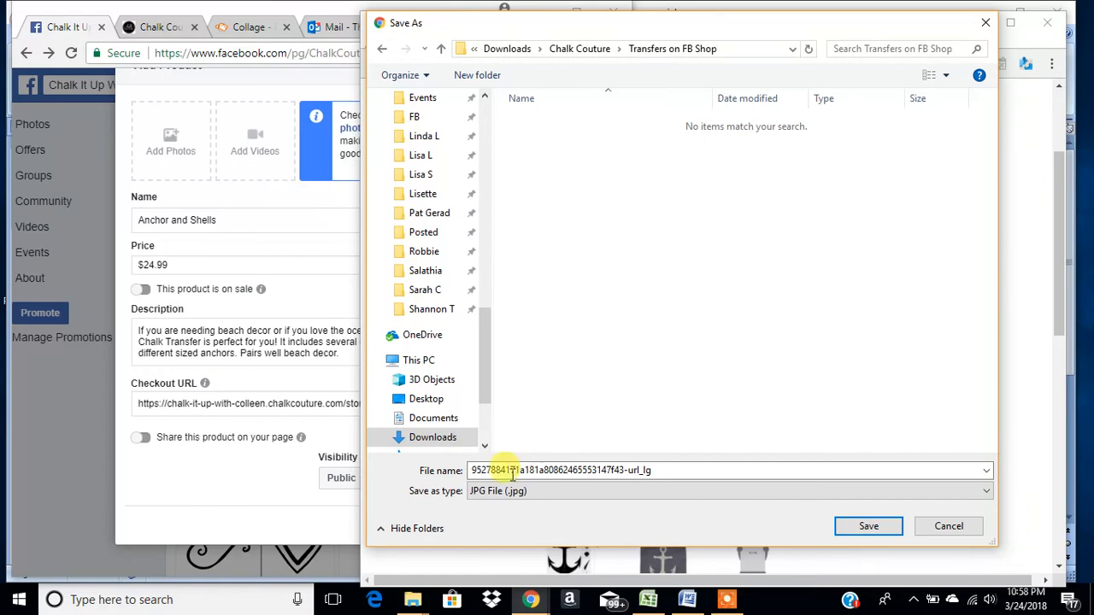
Step: Replace the suggested file name with "Anchor and Shells" and save the product image in the "Transfers on FB Shop" folder
{"action": "left_click", "coordinate": [678, 473]}
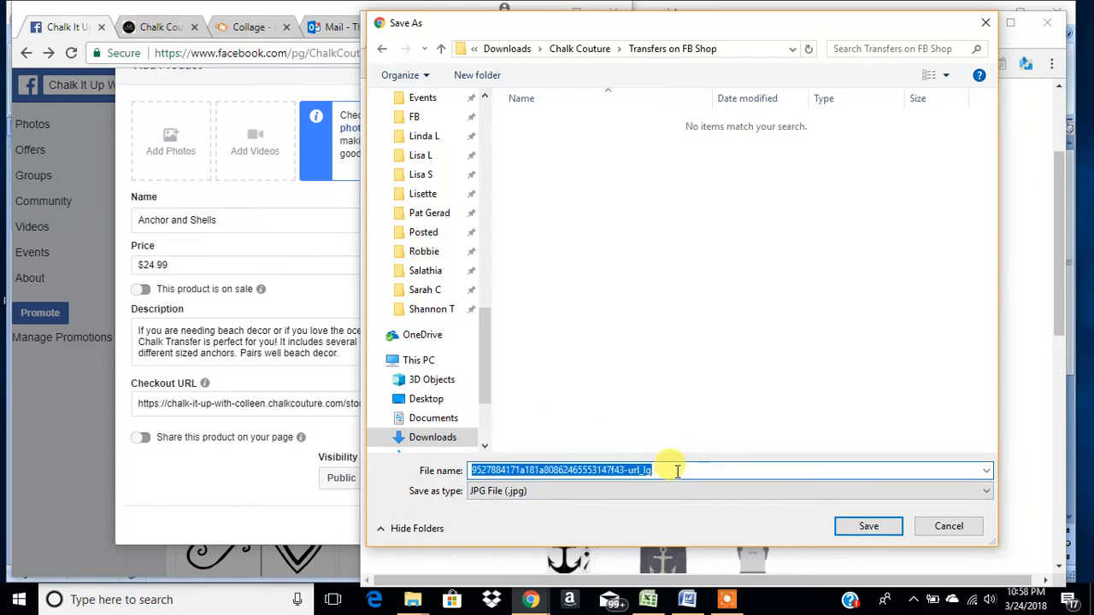
{"action": "key", "text": "BackSpace"}
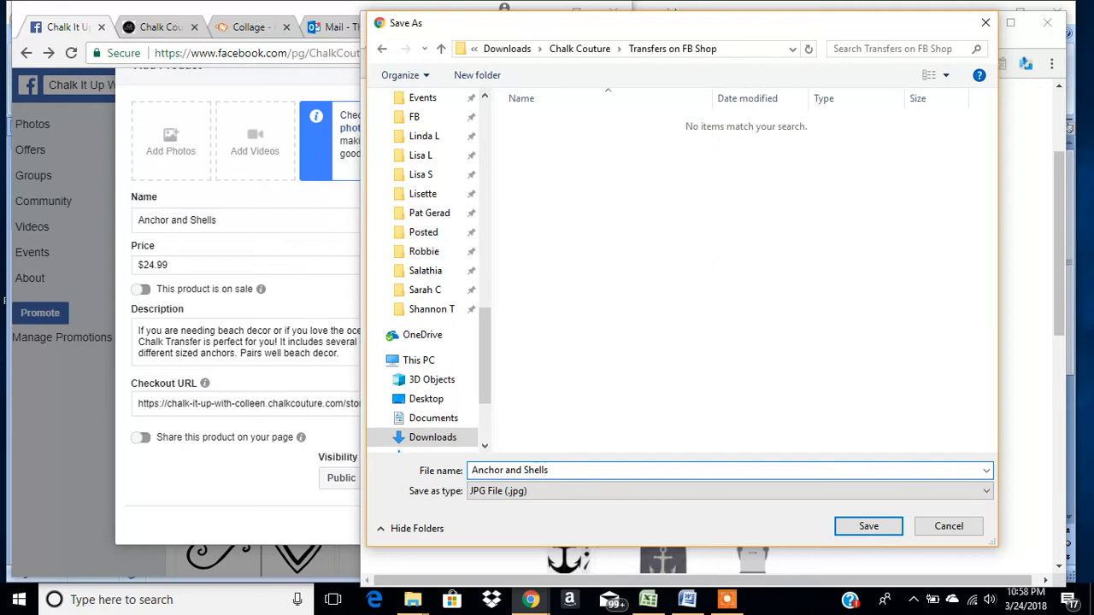
{"action": "left_click", "coordinate": [871, 527]}
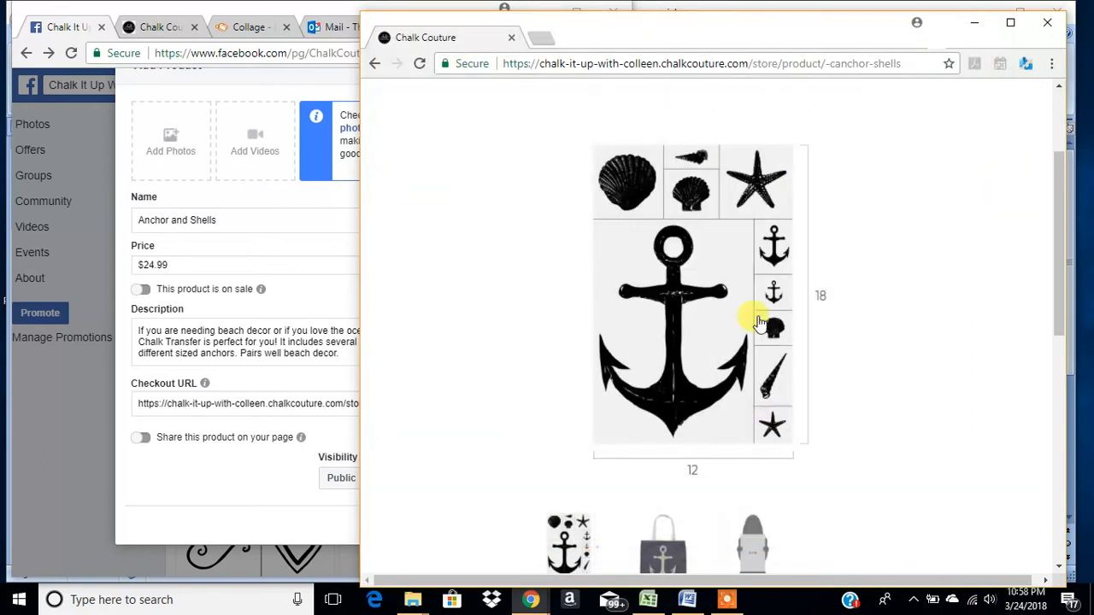
Step: Save the store page's anchor tote bag image as "Anchor and Shells2" in the same folder
{"action": "scroll", "coordinate": [762, 376], "scroll_direction": "down", "scroll_amount": 1}
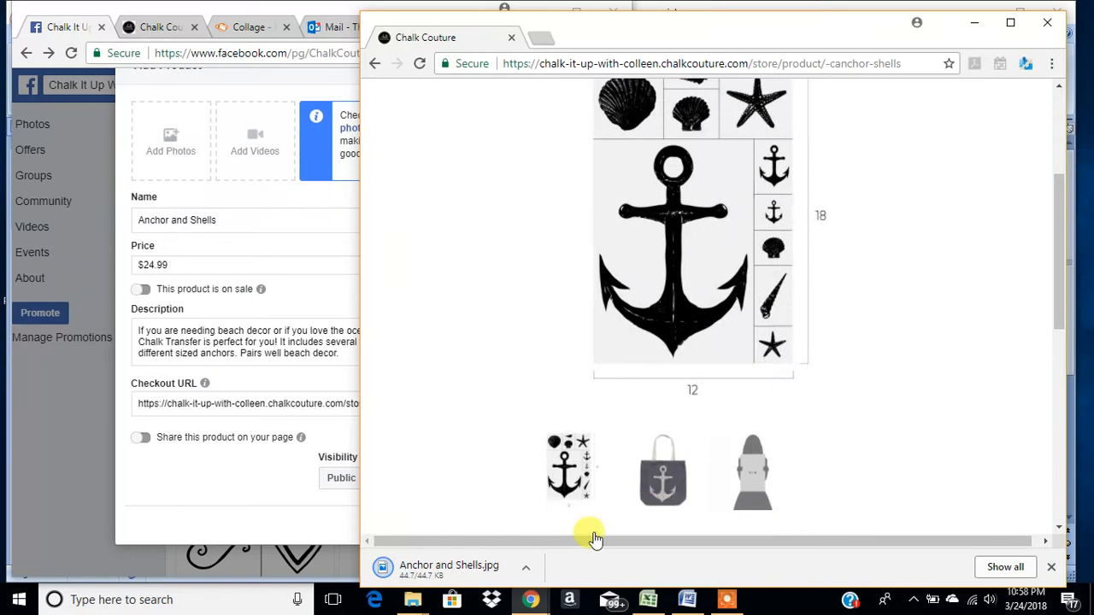
{"action": "left_click", "coordinate": [643, 492]}
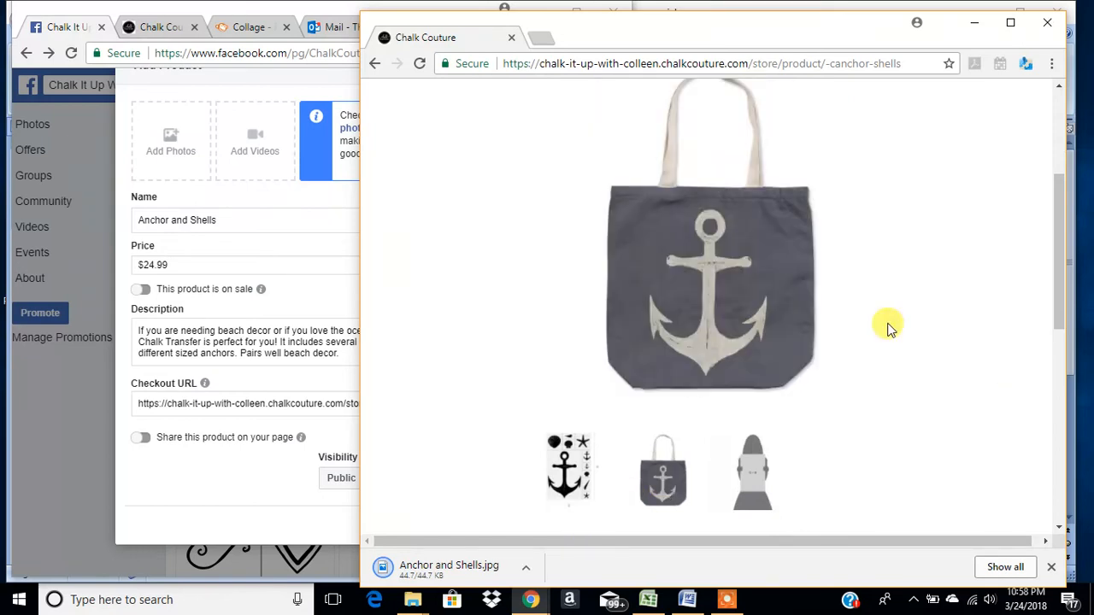
{"action": "right_click", "coordinate": [715, 276]}
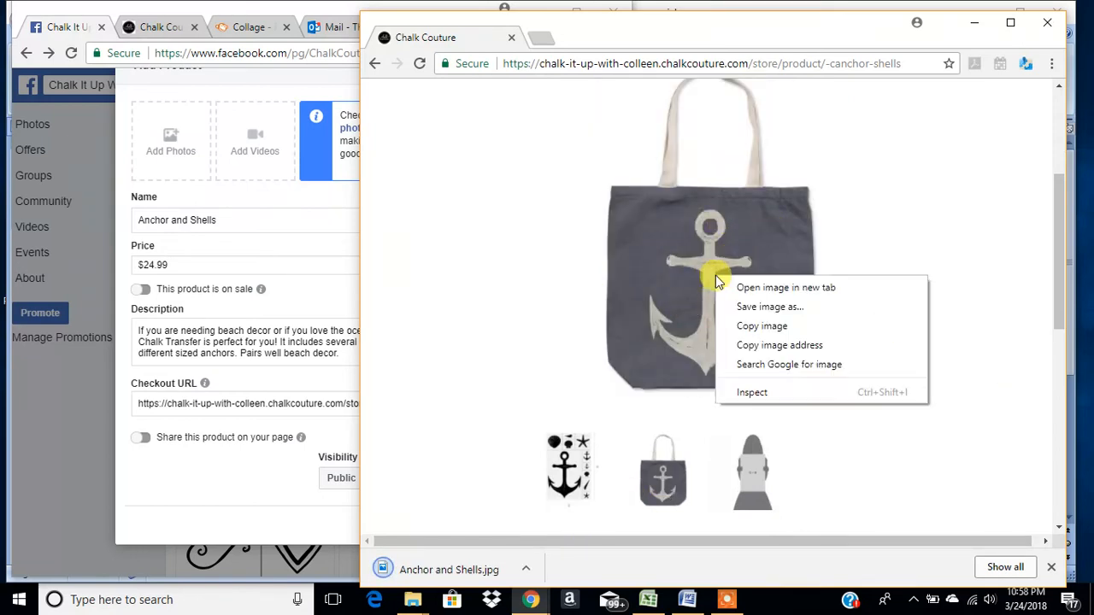
{"action": "left_click", "coordinate": [783, 312]}
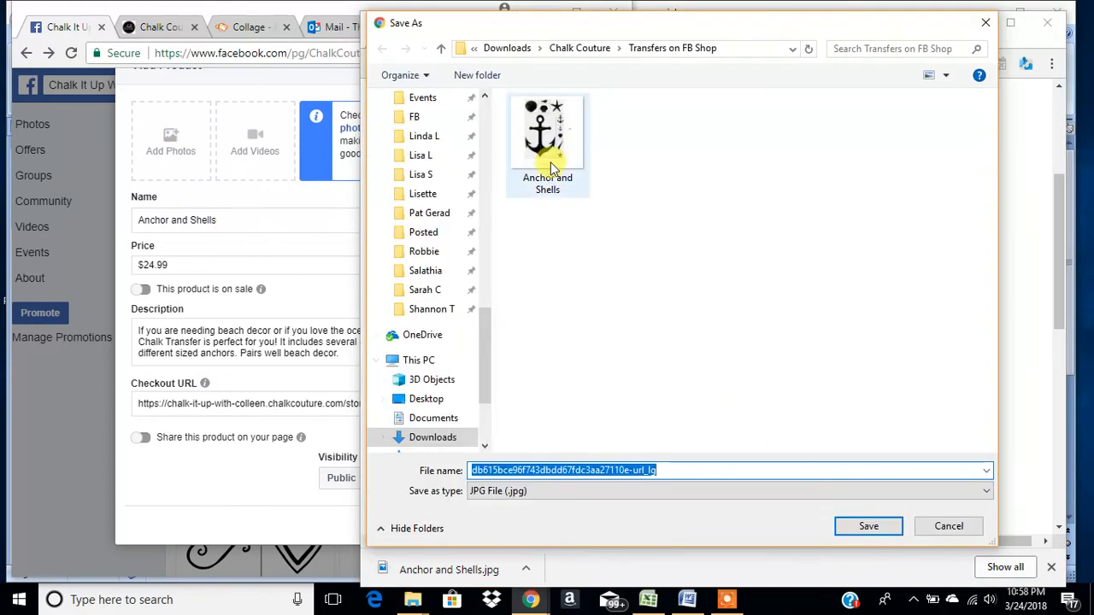
{"action": "left_click", "coordinate": [555, 195]}
{"action": "left_click", "coordinate": [568, 469]}
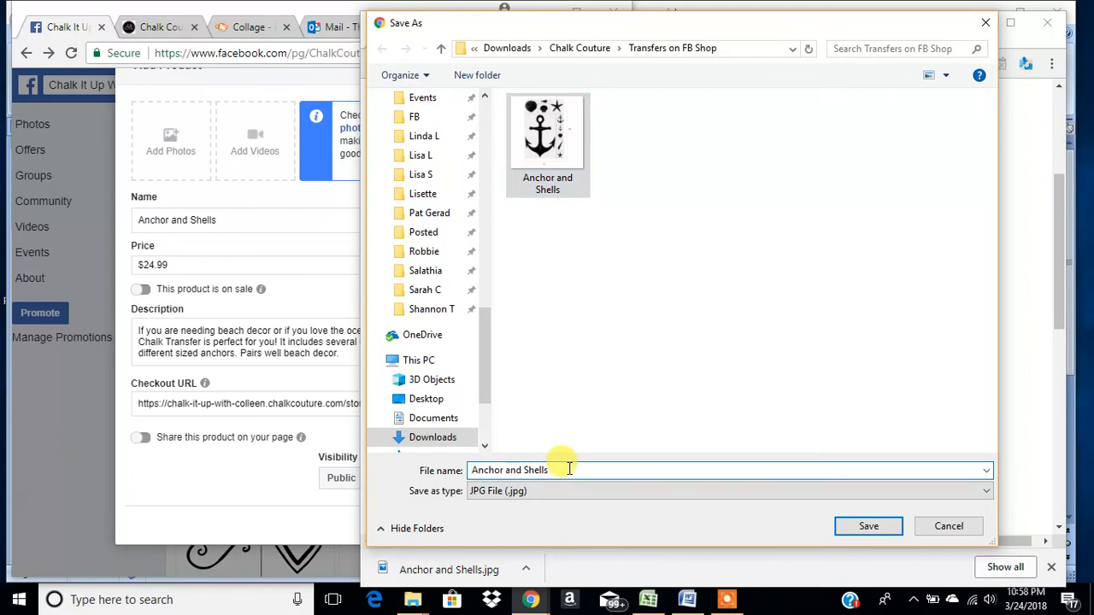
{"action": "type", "text": "2"}
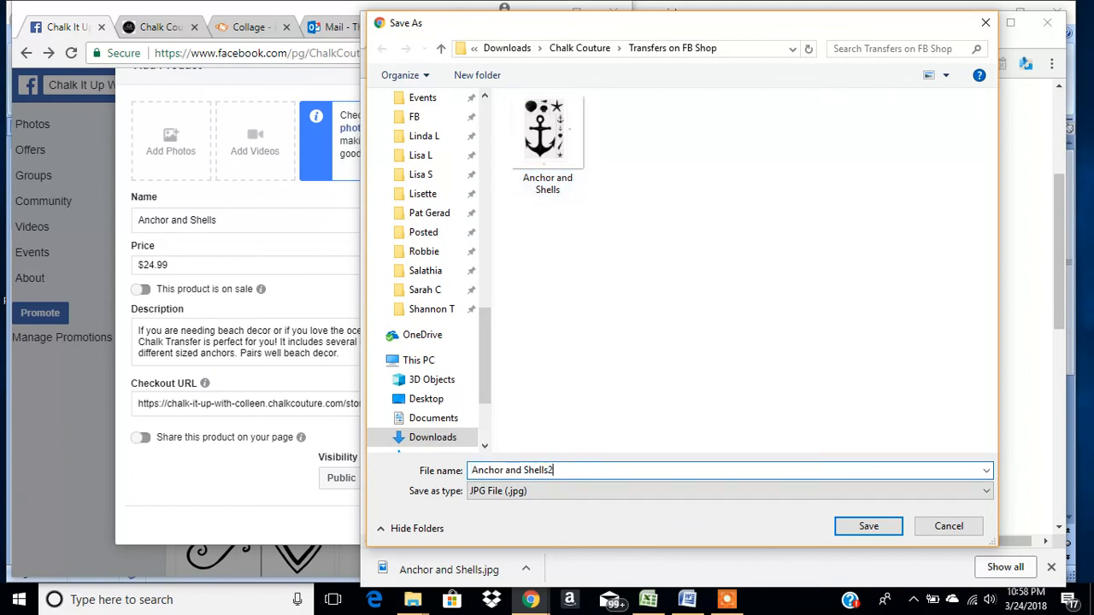
{"action": "left_click", "coordinate": [870, 526]}
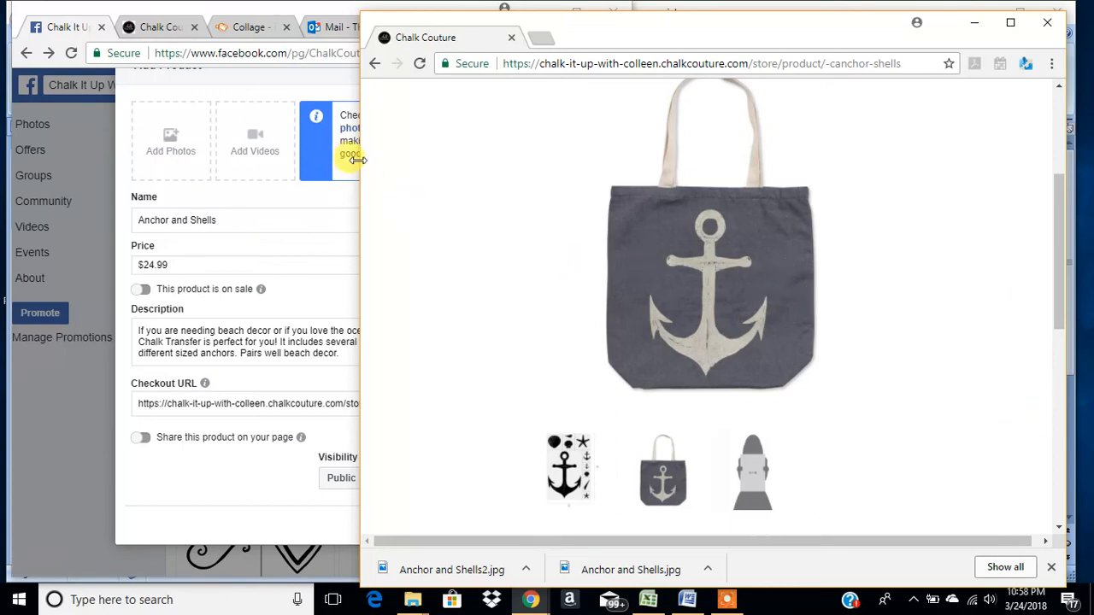
Step: Narrow the store window and add the Anchor and Shells and Anchor and Shells2 images as the product's photos
{"action": "left_click_drag", "start_coordinate": [472, 152], "coordinate": [645, 147]}
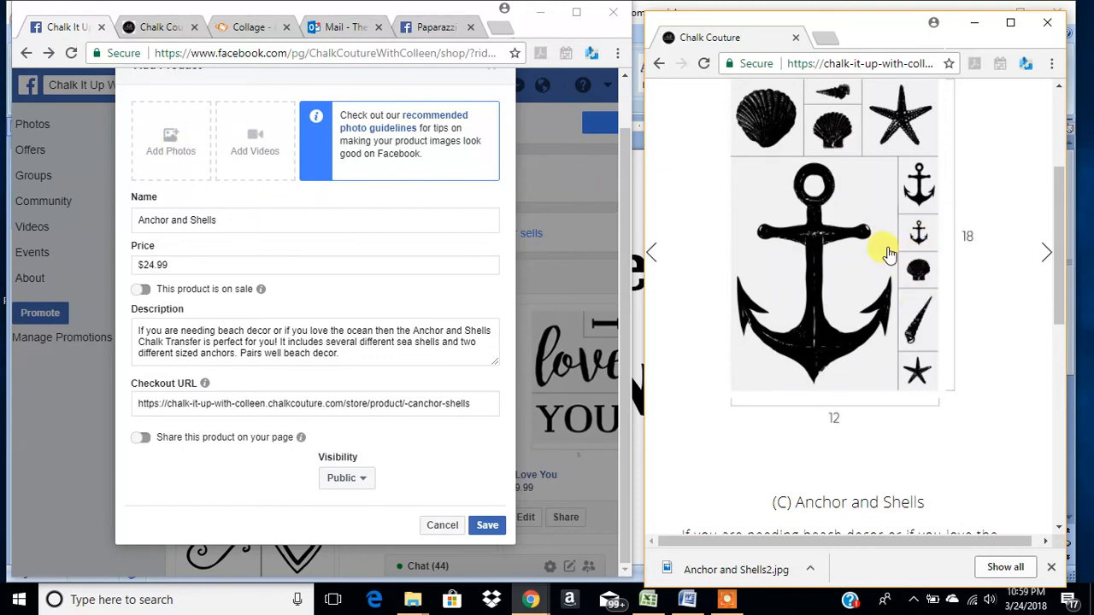
{"action": "left_click", "coordinate": [203, 143]}
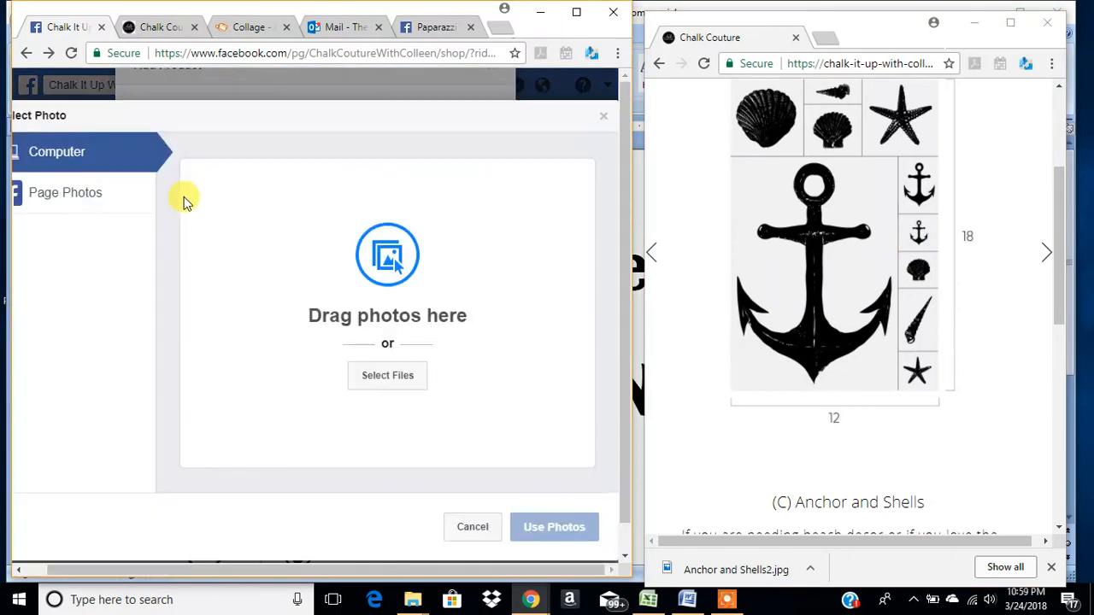
{"action": "left_click", "coordinate": [419, 383]}
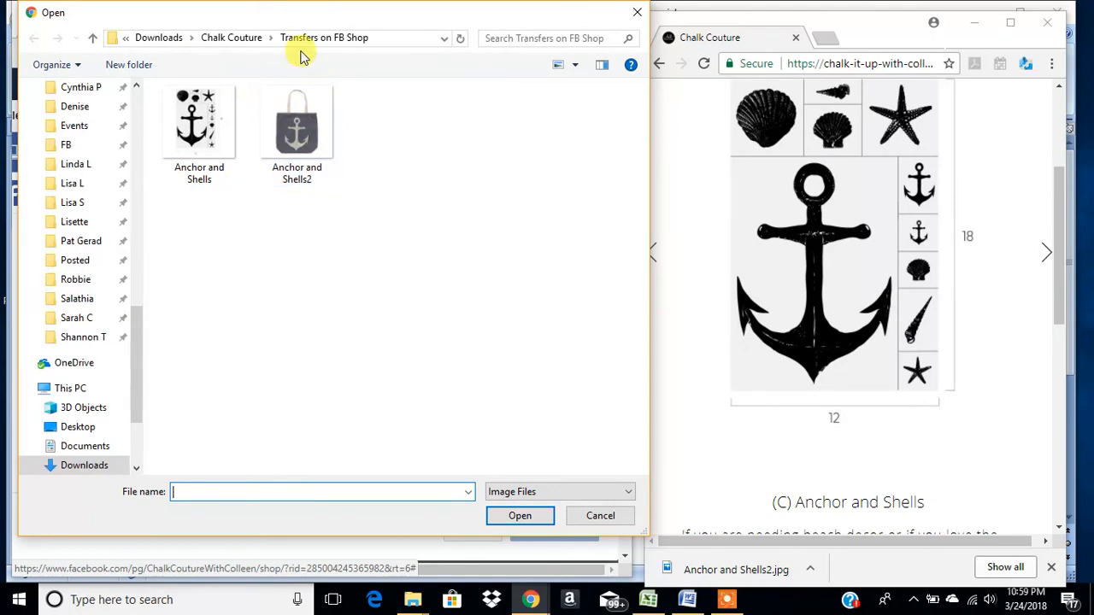
{"action": "left_click", "coordinate": [213, 137]}
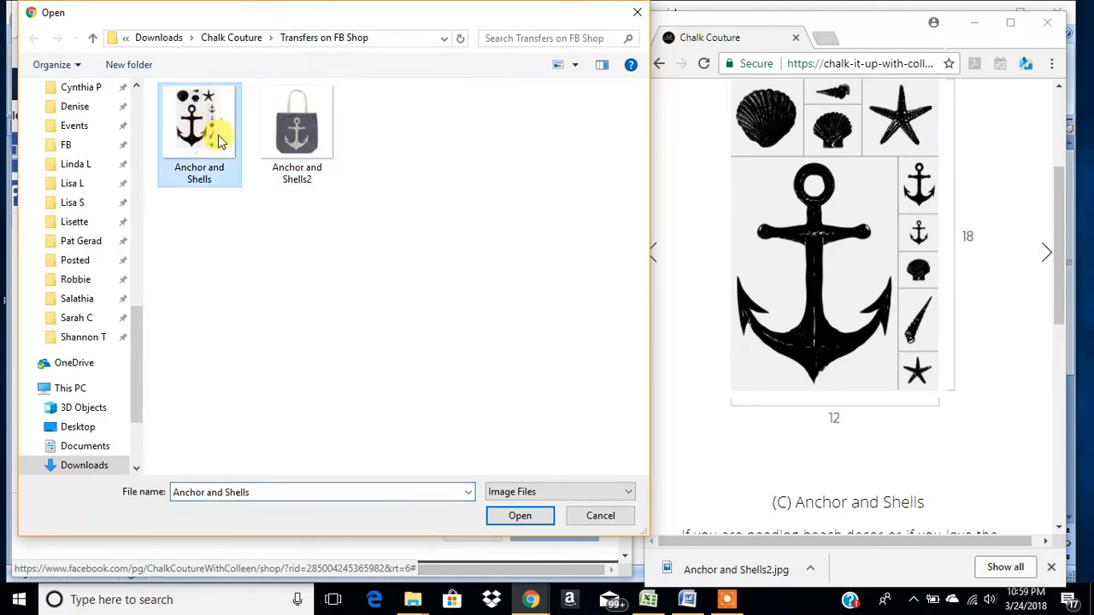
{"action": "left_click", "coordinate": [300, 132], "text": "ctrl"}
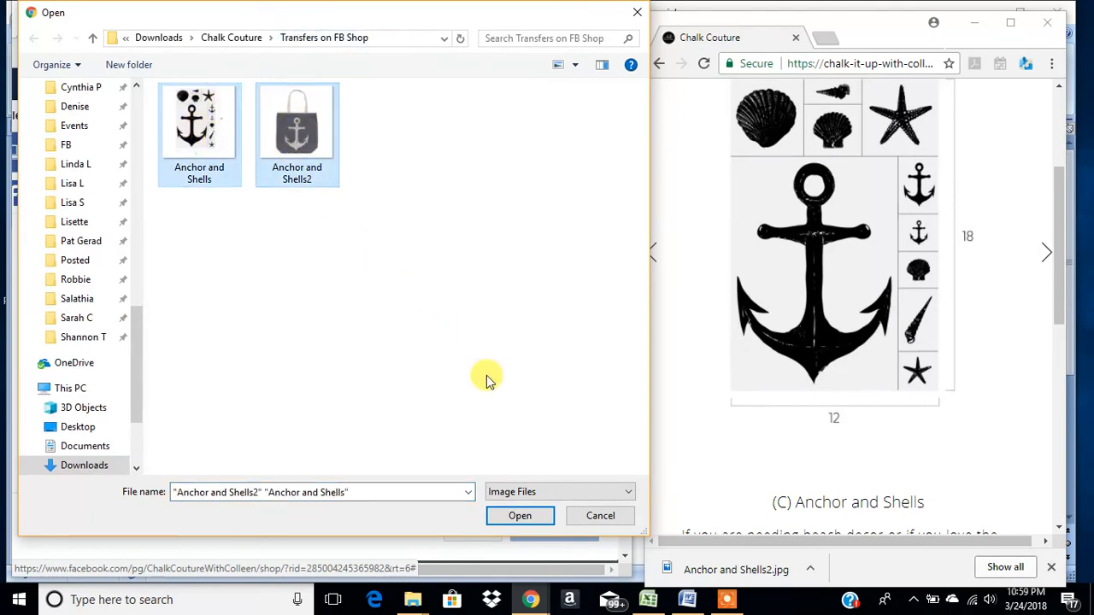
{"action": "left_click", "coordinate": [226, 294]}
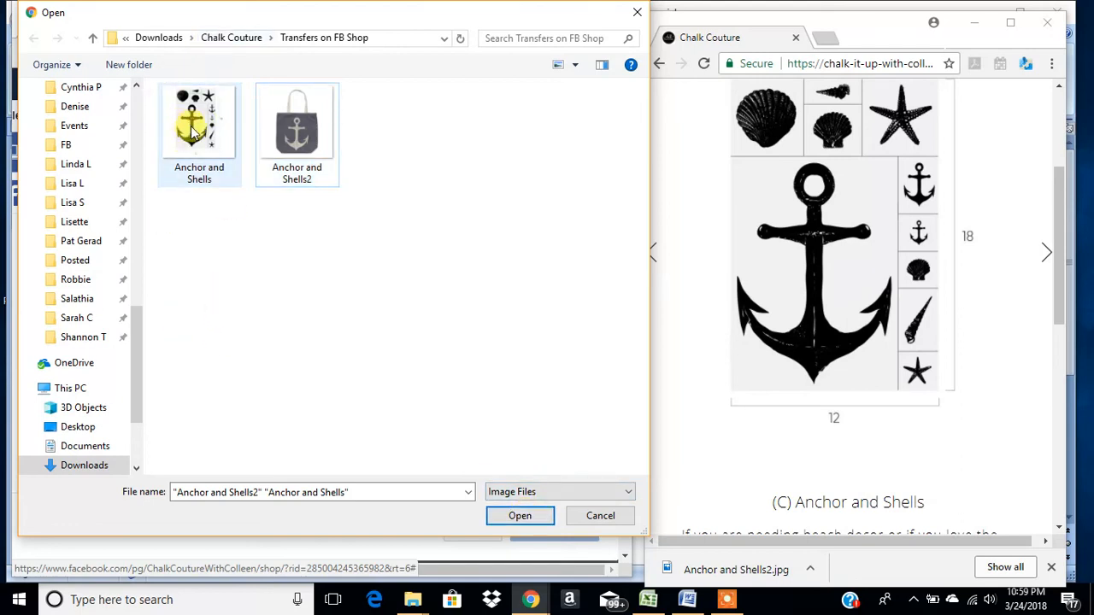
{"action": "left_click", "coordinate": [194, 139]}
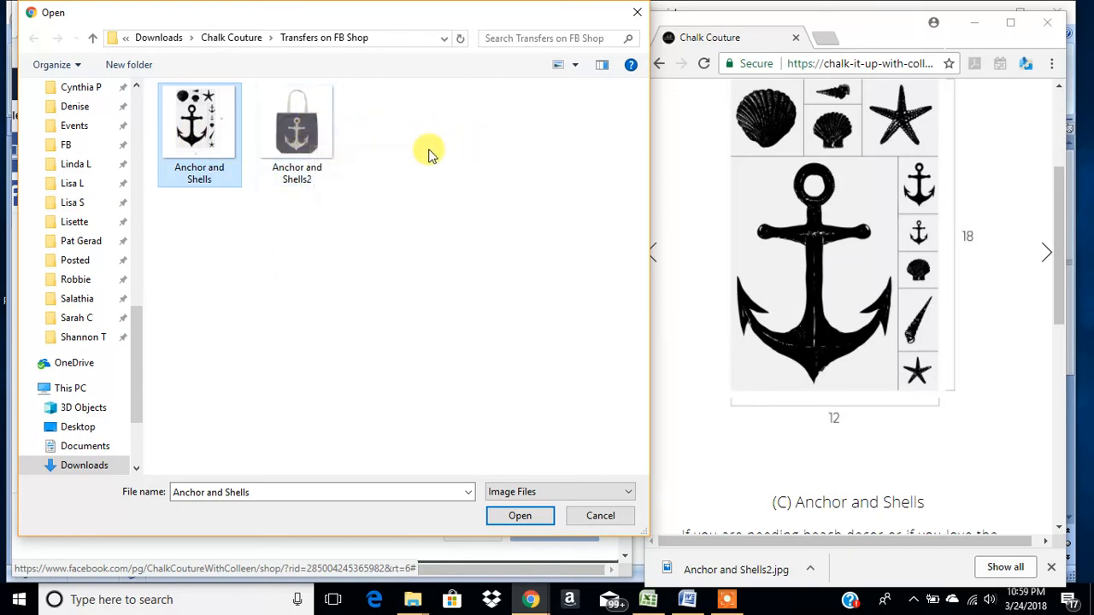
{"action": "left_click", "coordinate": [318, 143], "text": "ctrl"}
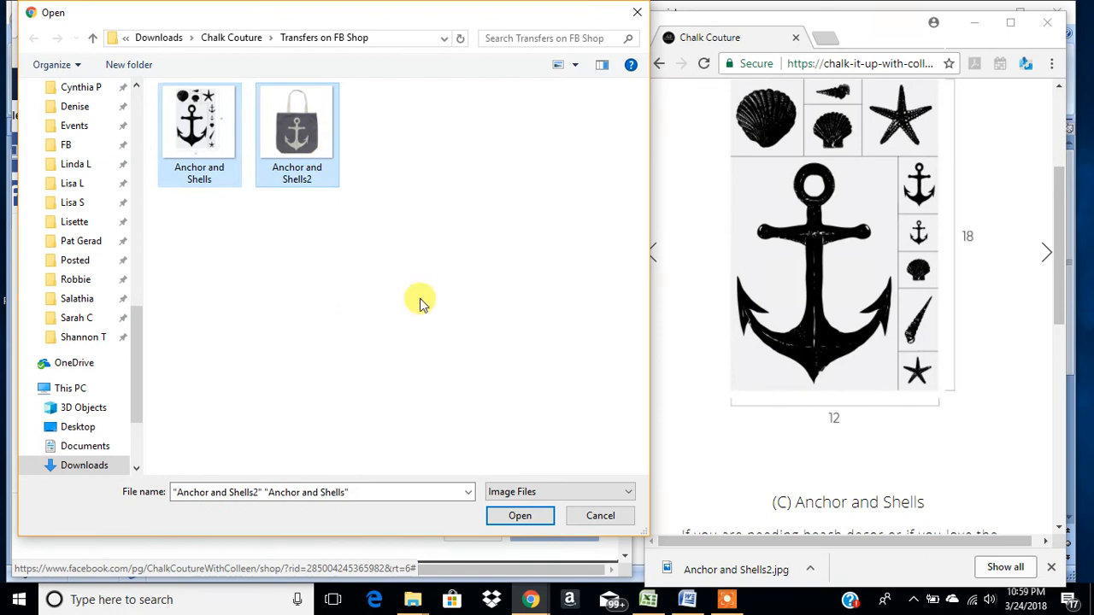
{"action": "left_click", "coordinate": [523, 517]}
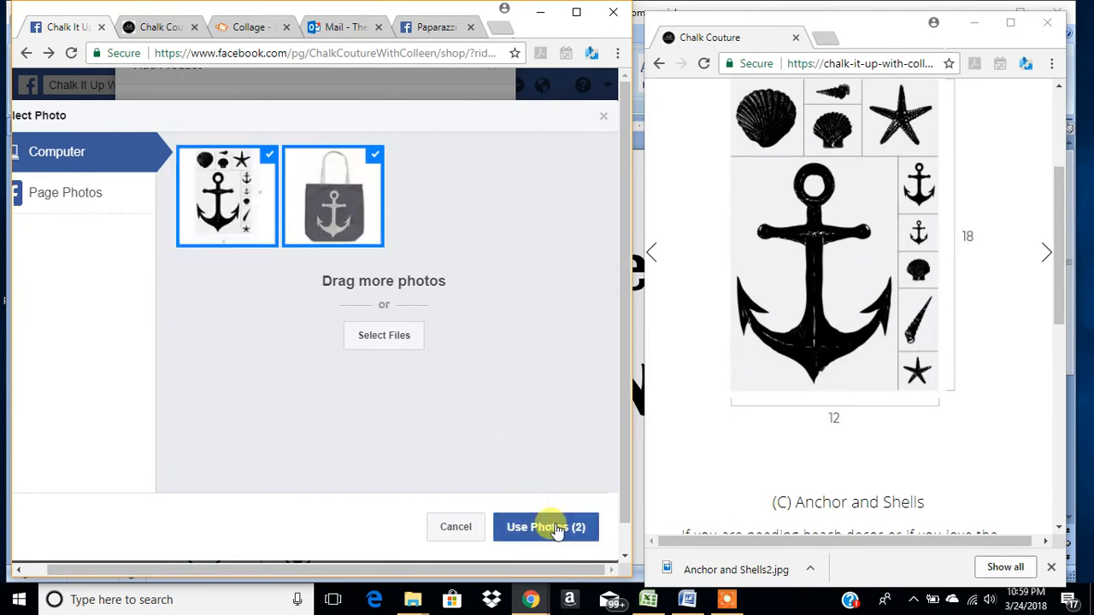
{"action": "left_click", "coordinate": [556, 530]}
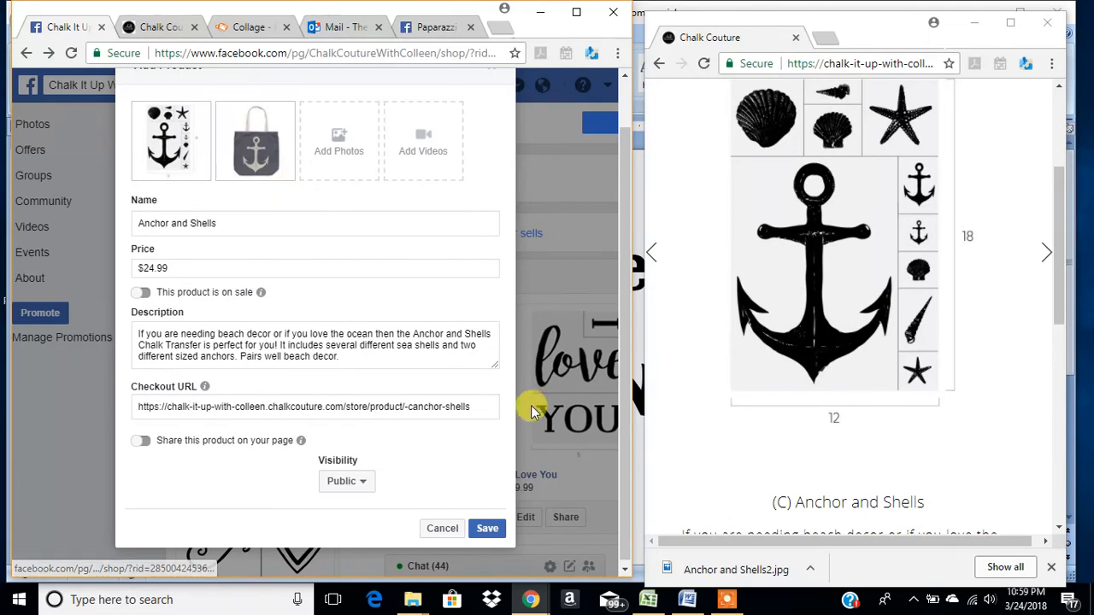
Step: Save the Anchor and Shells product and look for it in the shop's product list
{"action": "left_click", "coordinate": [489, 530]}
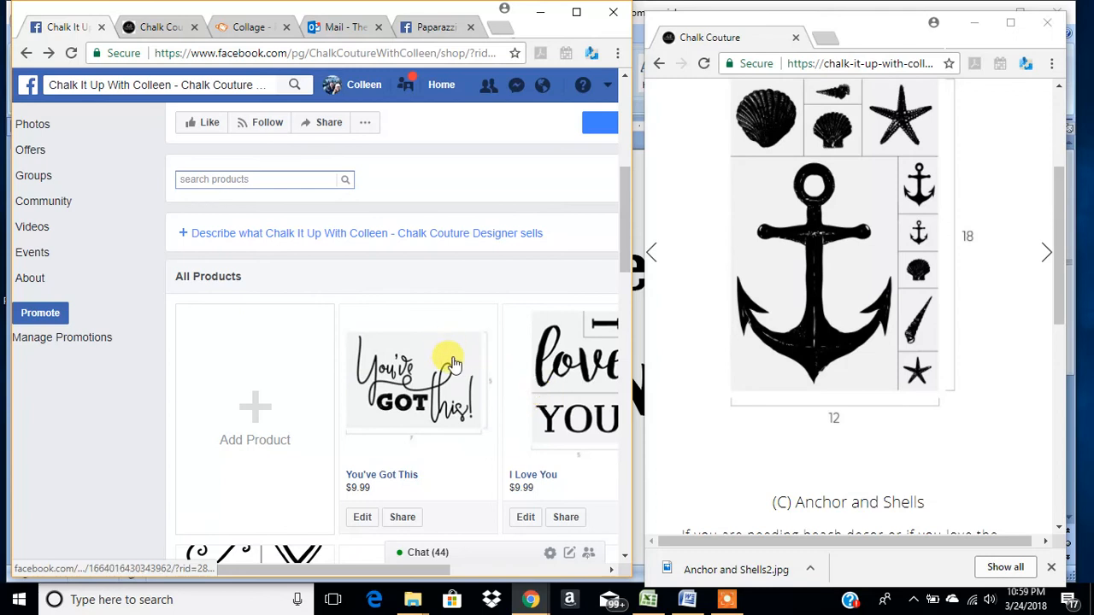
{"action": "scroll", "coordinate": [469, 380], "scroll_direction": "down", "scroll_amount": 8}
{"action": "scroll", "coordinate": [436, 419], "scroll_direction": "up", "scroll_amount": 5}
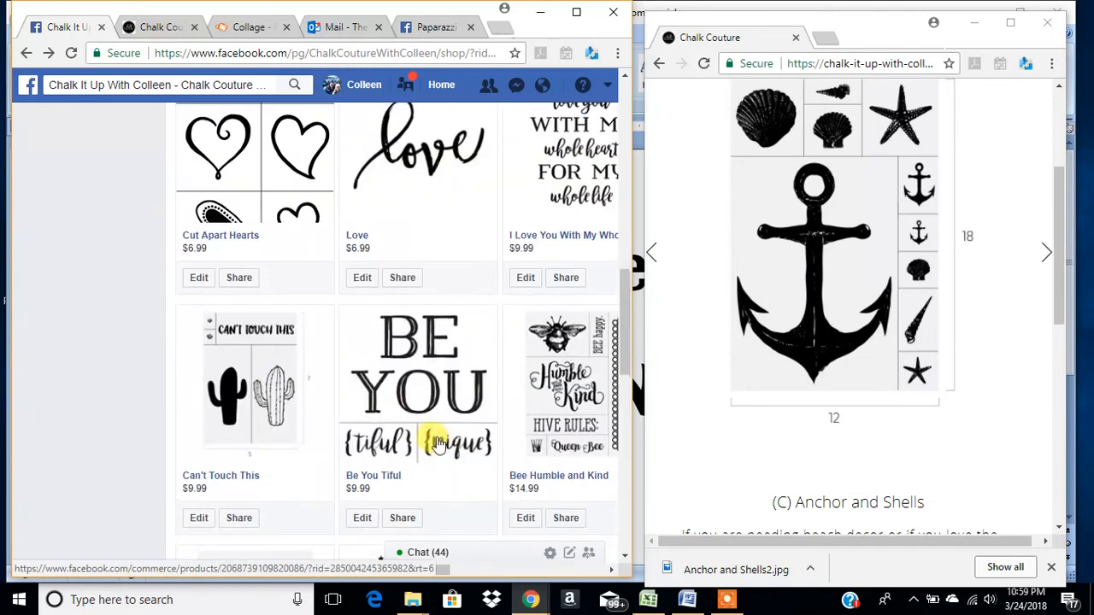
{"action": "scroll", "coordinate": [427, 445], "scroll_direction": "up", "scroll_amount": 3}
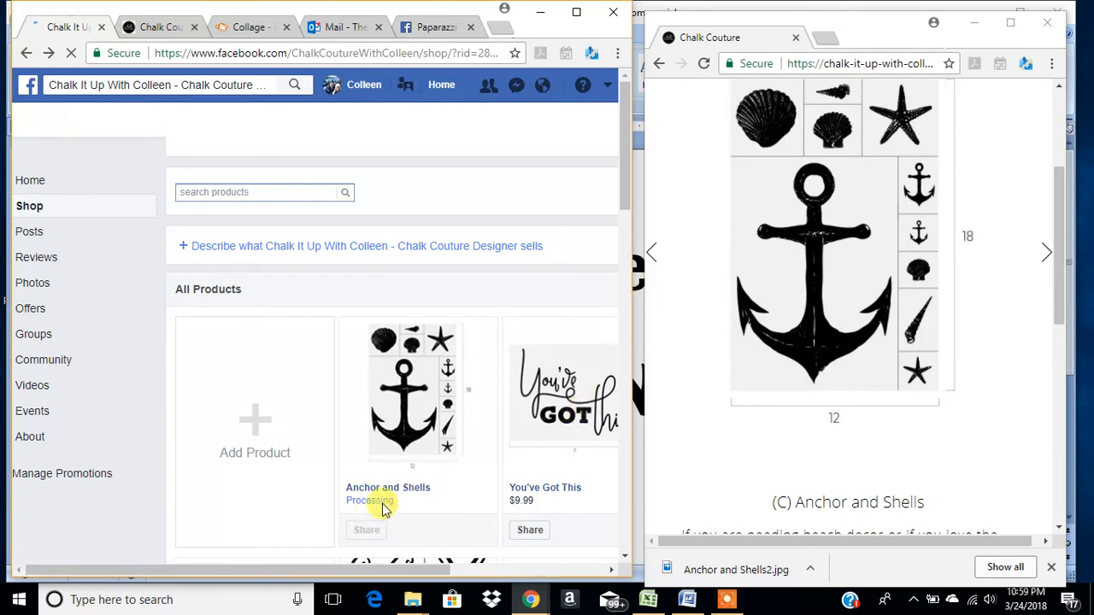
Step: Widen the Facebook window and examine the shop's product listings, the collections section and the area above All Products
{"action": "left_click_drag", "start_coordinate": [633, 283], "coordinate": [893, 240]}
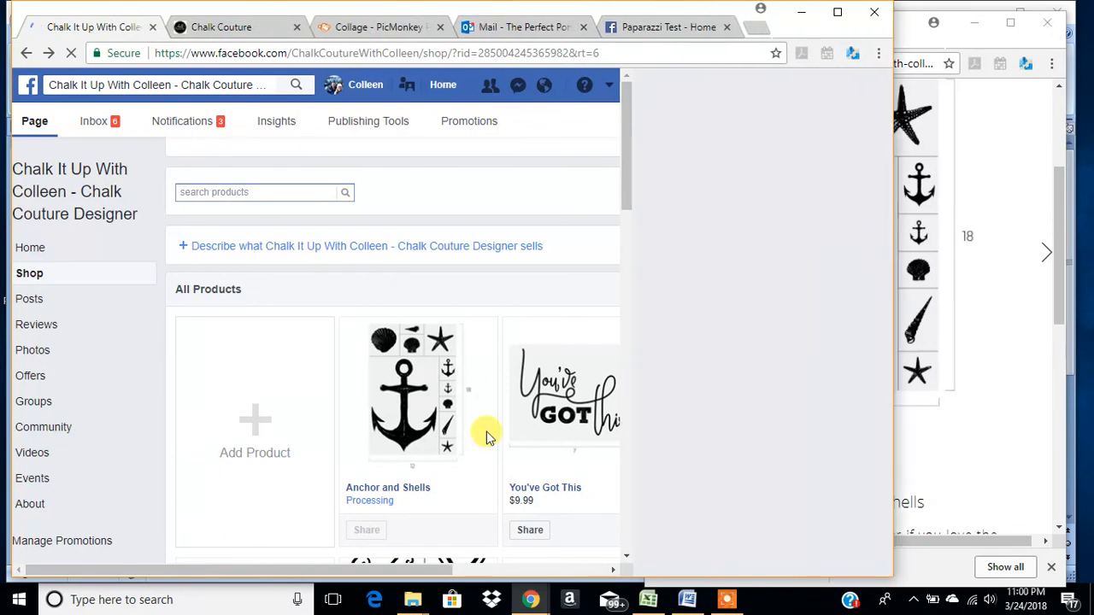
{"action": "scroll", "coordinate": [661, 380], "scroll_direction": "down", "scroll_amount": 5}
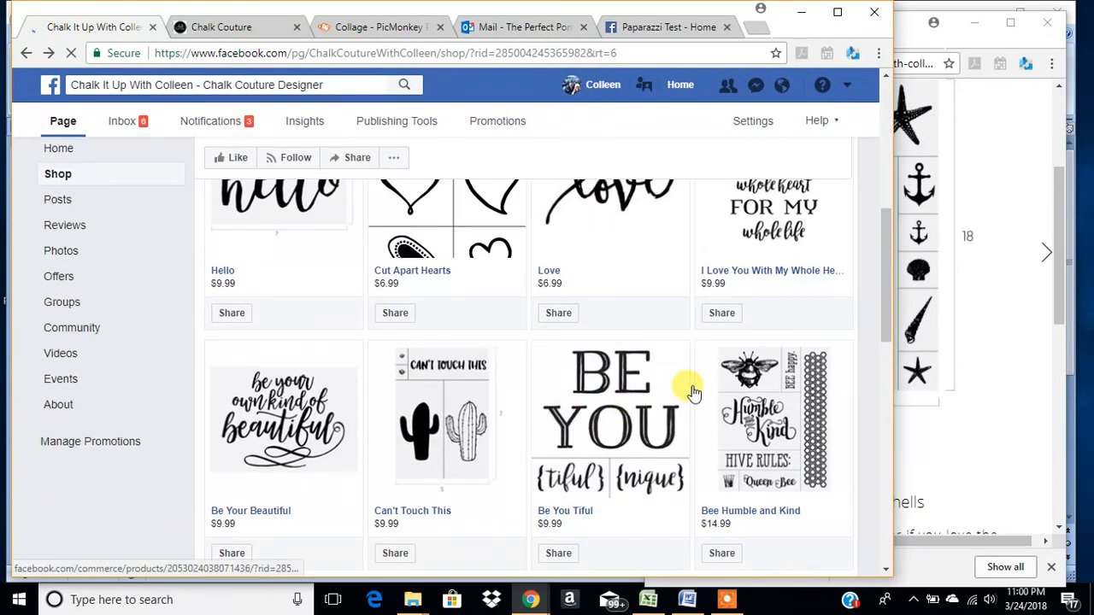
{"action": "scroll", "coordinate": [694, 390], "scroll_direction": "down", "scroll_amount": 3}
{"action": "scroll", "coordinate": [760, 423], "scroll_direction": "down", "scroll_amount": 5}
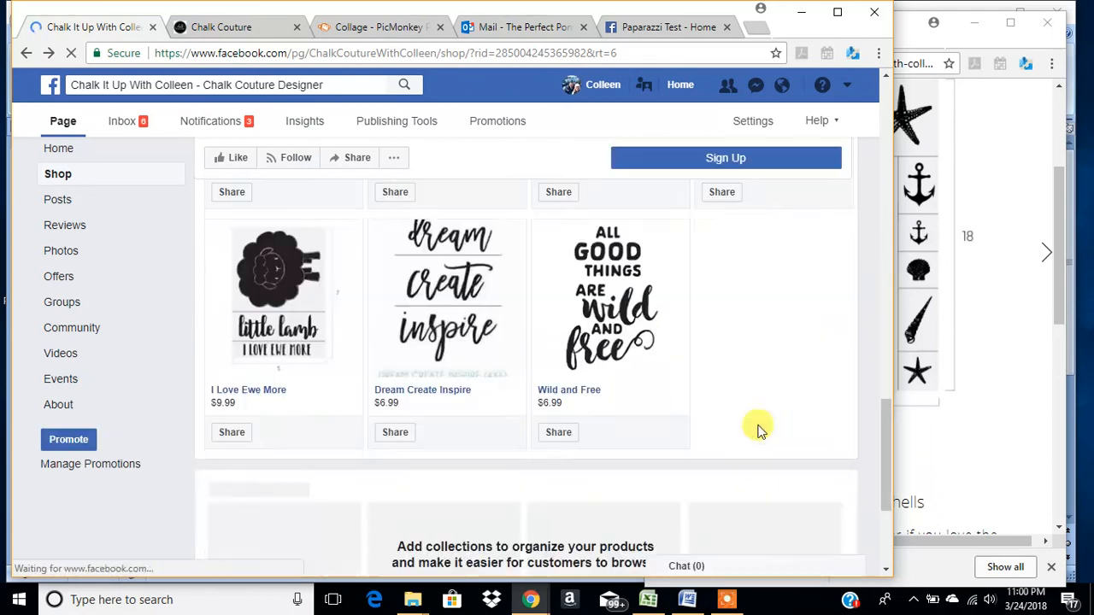
{"action": "scroll", "coordinate": [760, 431], "scroll_direction": "up", "scroll_amount": 3}
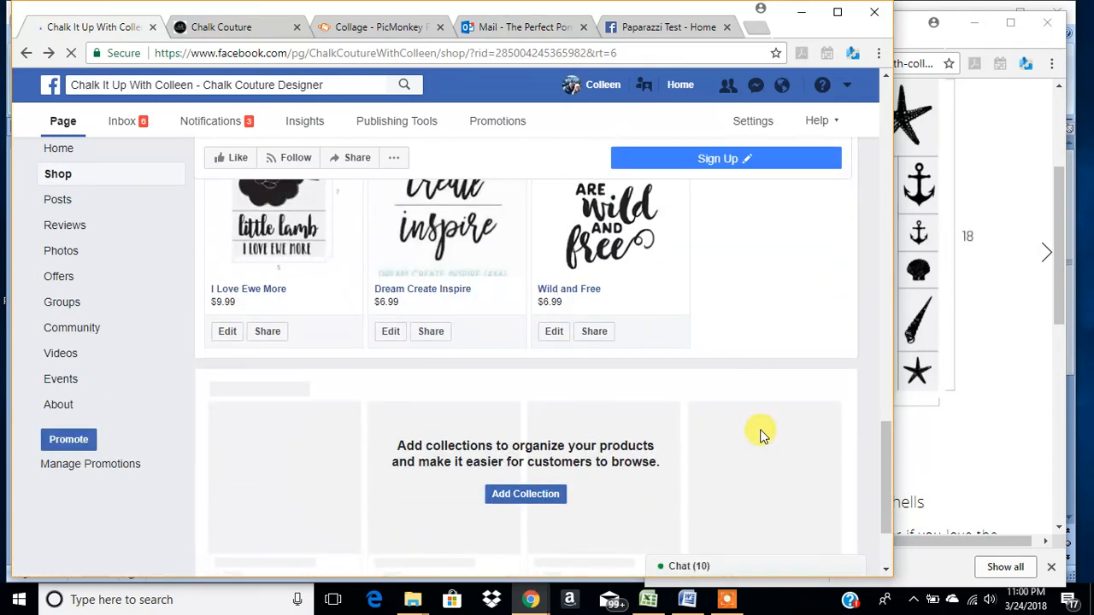
{"action": "scroll", "coordinate": [643, 489], "scroll_direction": "up", "scroll_amount": 5}
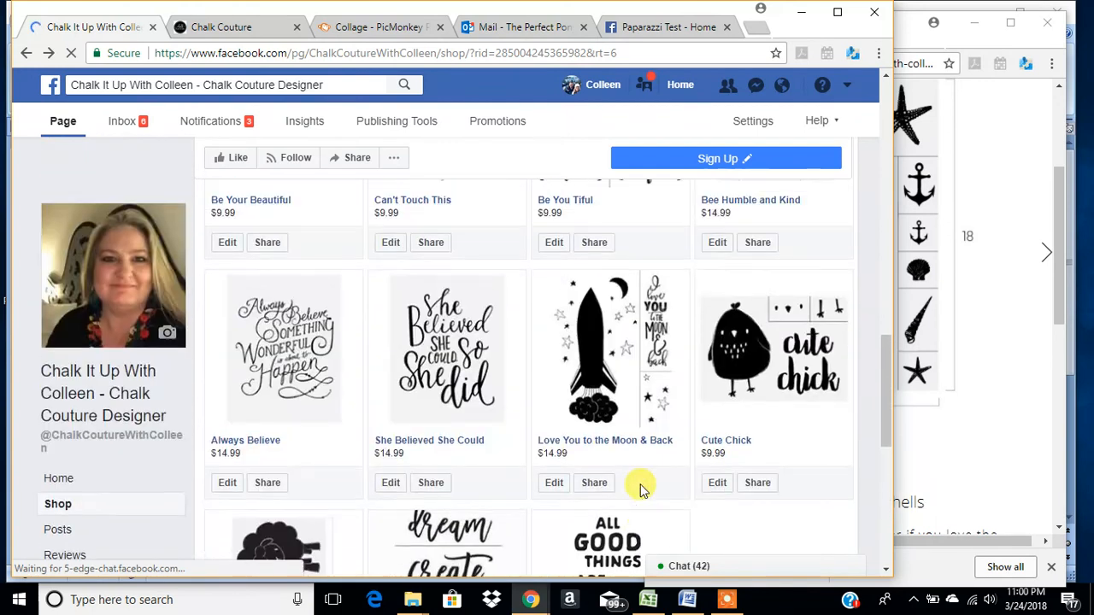
{"action": "scroll", "coordinate": [639, 489], "scroll_direction": "up", "scroll_amount": 3}
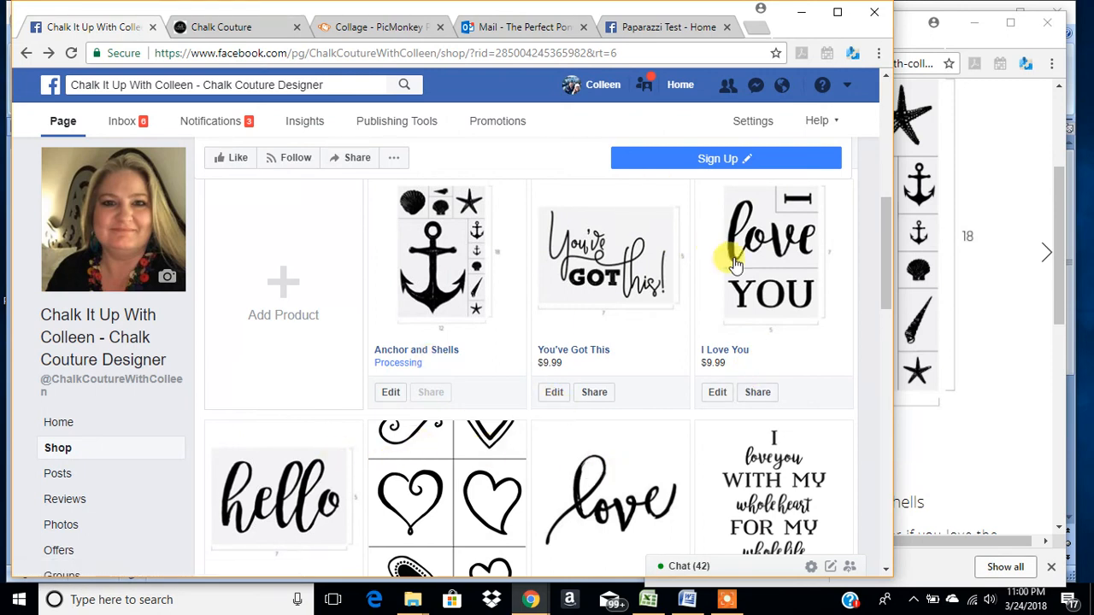
{"action": "left_click", "coordinate": [346, 509]}
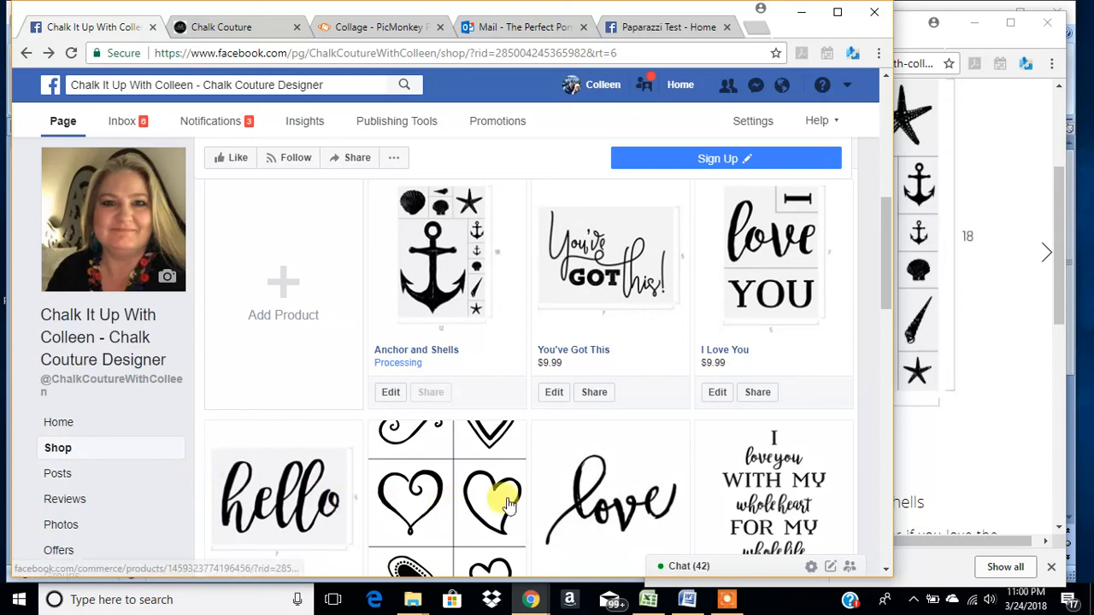
{"action": "scroll", "coordinate": [507, 504], "scroll_direction": "down", "scroll_amount": 2}
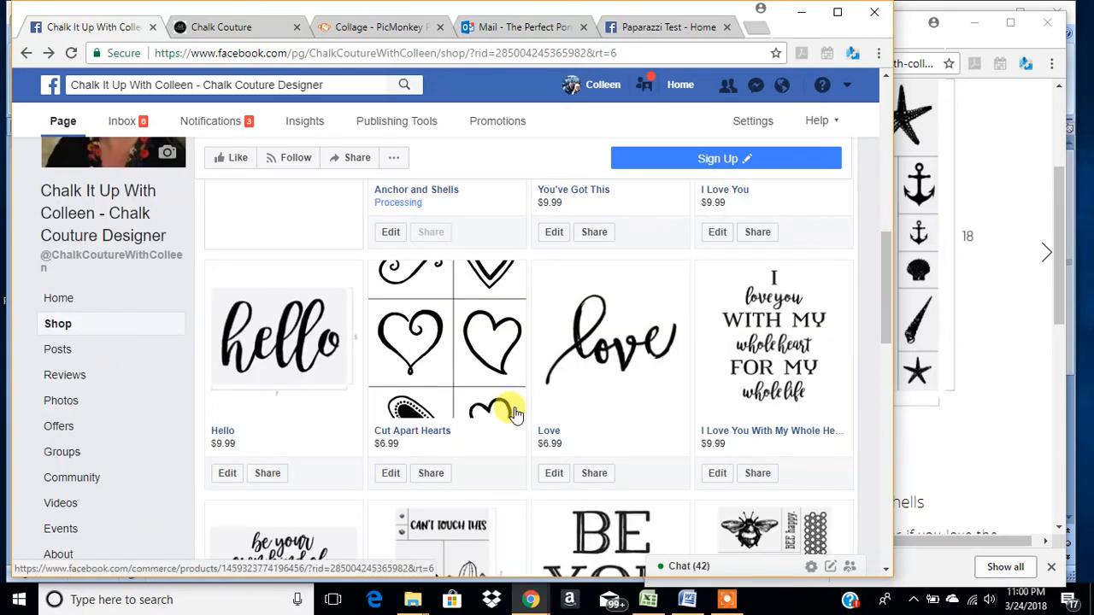
{"action": "scroll", "coordinate": [513, 413], "scroll_direction": "down", "scroll_amount": 1}
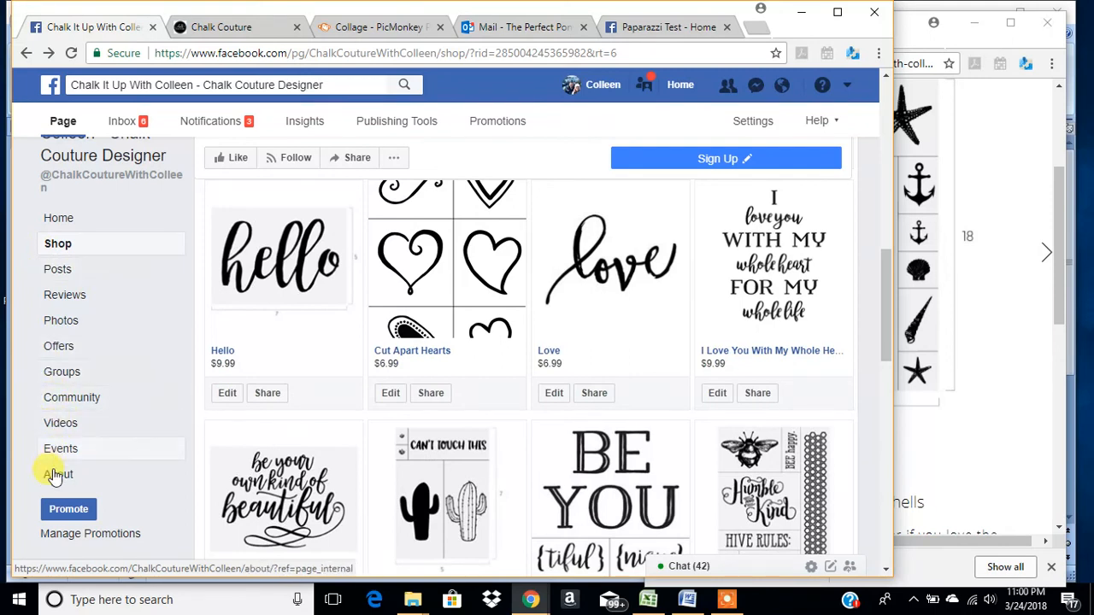
{"action": "scroll", "coordinate": [557, 466], "scroll_direction": "down", "scroll_amount": 3}
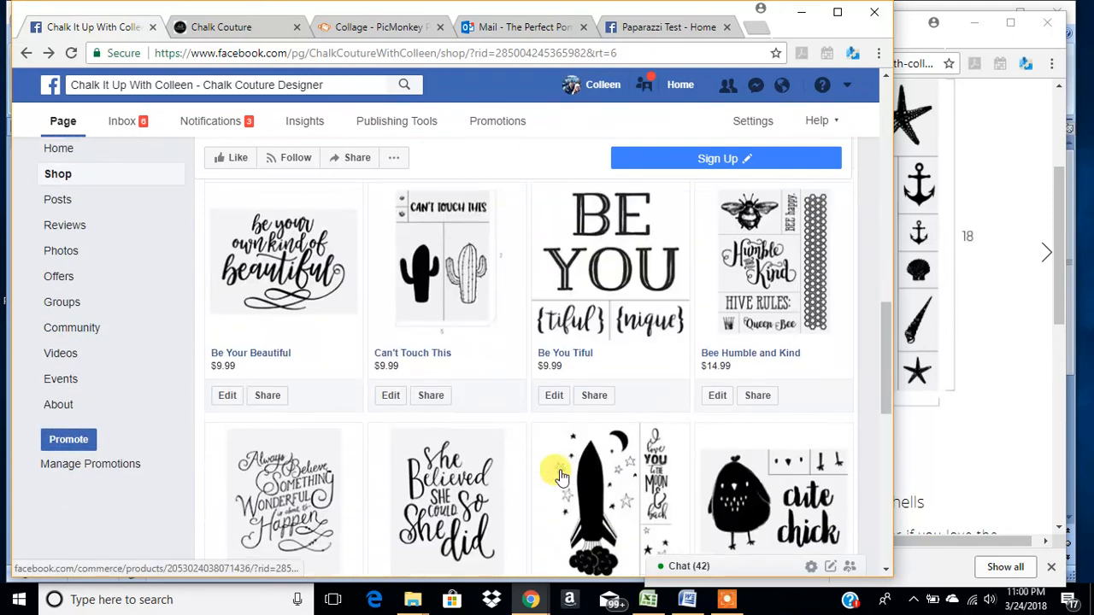
{"action": "scroll", "coordinate": [557, 466], "scroll_direction": "up", "scroll_amount": 10}
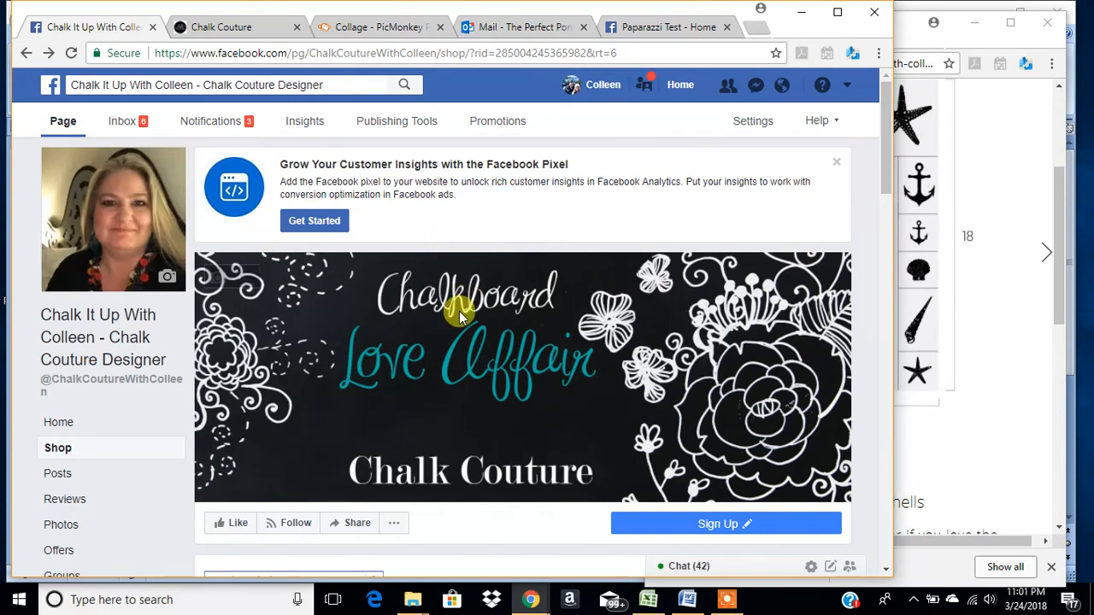
{"action": "scroll", "coordinate": [457, 311], "scroll_direction": "down", "scroll_amount": 2}
{"action": "scroll", "coordinate": [158, 423], "scroll_direction": "down", "scroll_amount": 2}
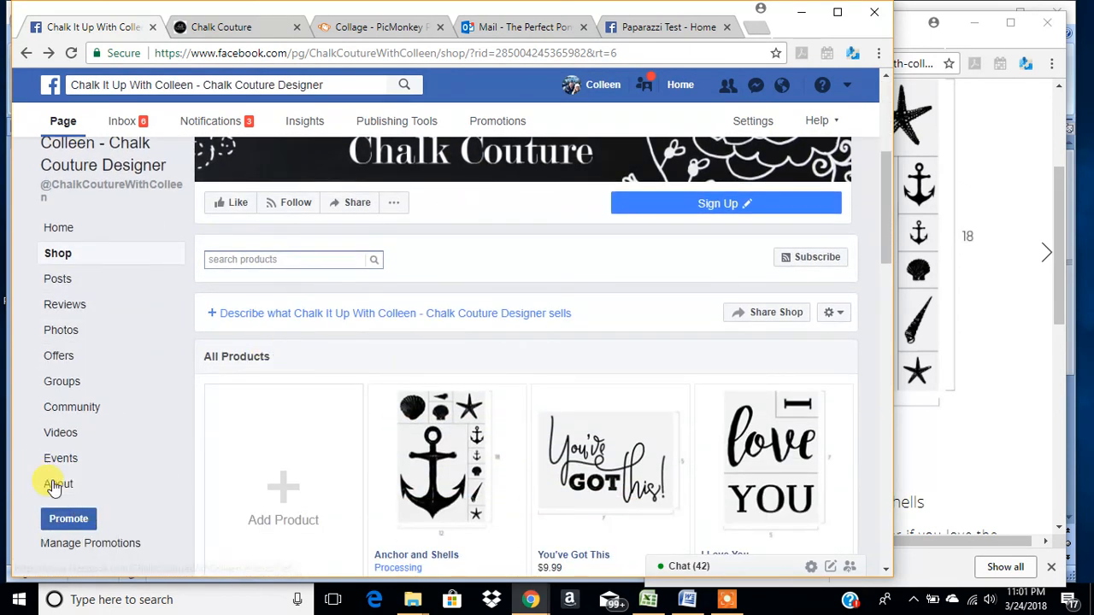
Step: Examine the Chalk Couture page's About section, covering its general, business, contact, story and more info entries
{"action": "left_click", "coordinate": [58, 485]}
{"action": "scroll", "coordinate": [420, 419], "scroll_direction": "down", "scroll_amount": 2}
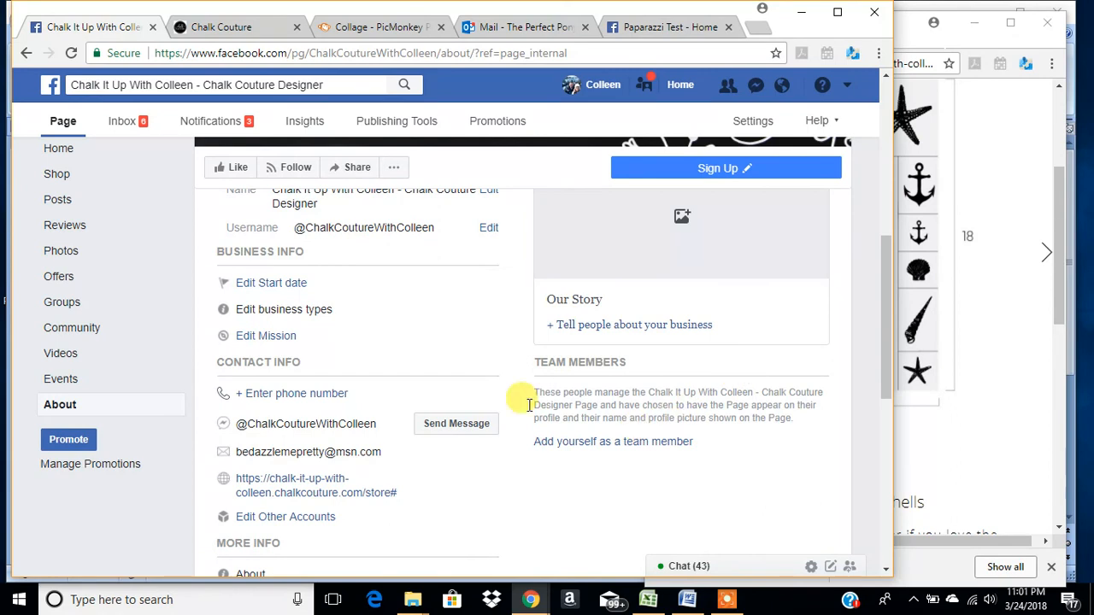
{"action": "scroll", "coordinate": [542, 407], "scroll_direction": "down", "scroll_amount": 3}
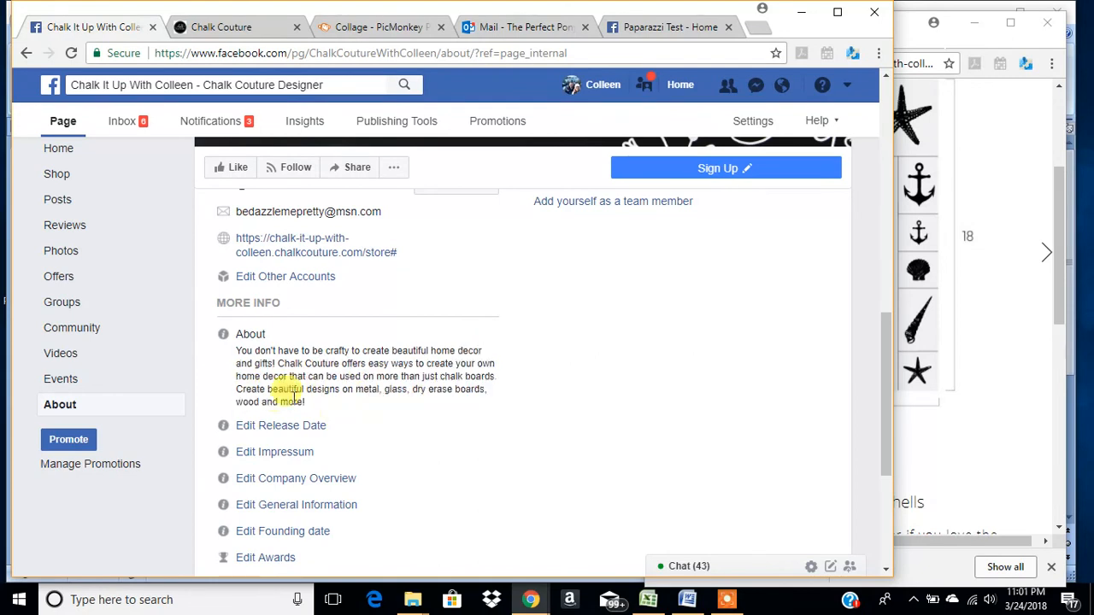
{"action": "scroll", "coordinate": [391, 385], "scroll_direction": "down", "scroll_amount": 2}
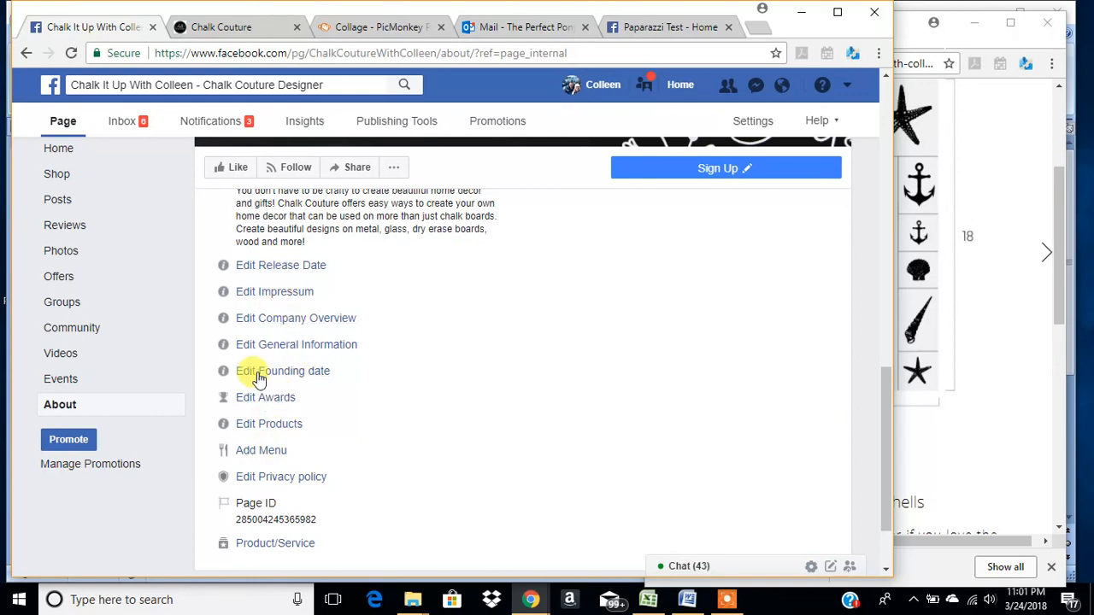
{"action": "scroll", "coordinate": [799, 376], "scroll_direction": "up", "scroll_amount": 5}
{"action": "scroll", "coordinate": [664, 427], "scroll_direction": "up", "scroll_amount": 5}
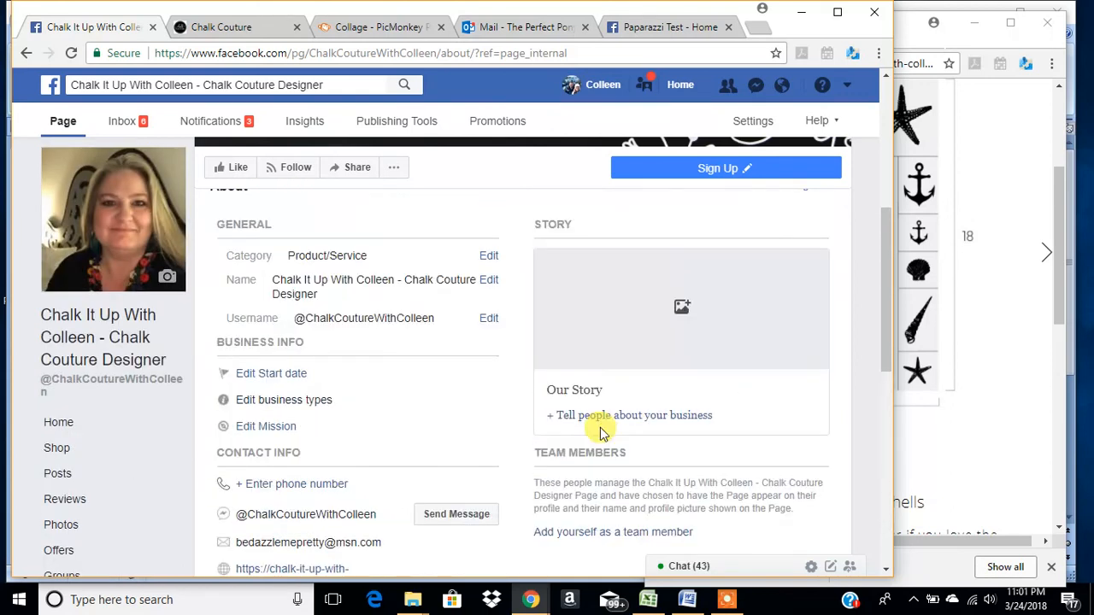
{"action": "scroll", "coordinate": [419, 397], "scroll_direction": "down", "scroll_amount": 3}
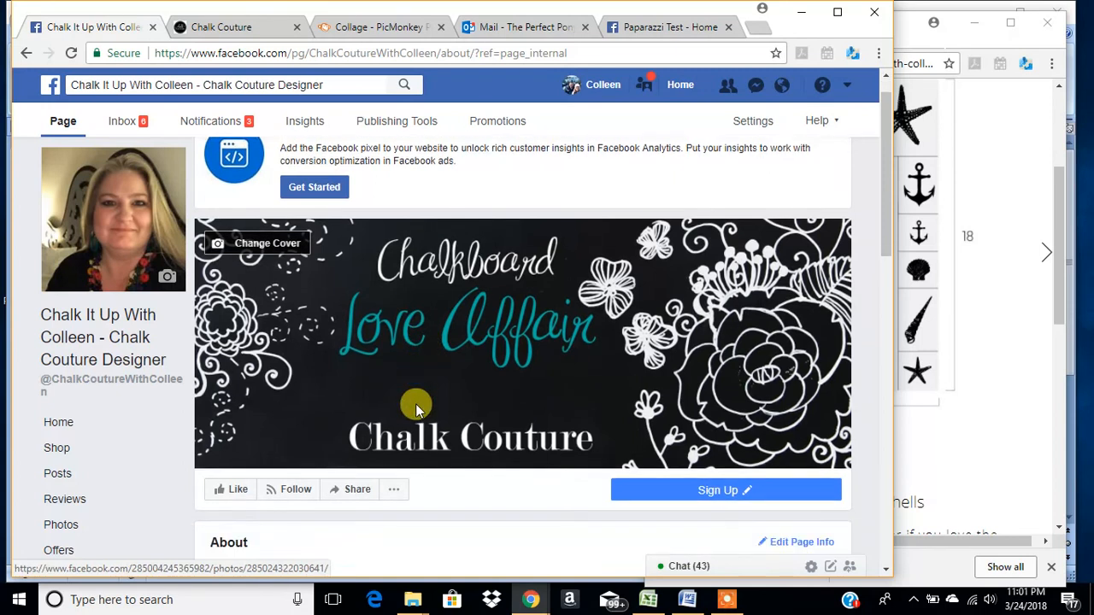
{"action": "scroll", "coordinate": [392, 463], "scroll_direction": "down", "scroll_amount": 2}
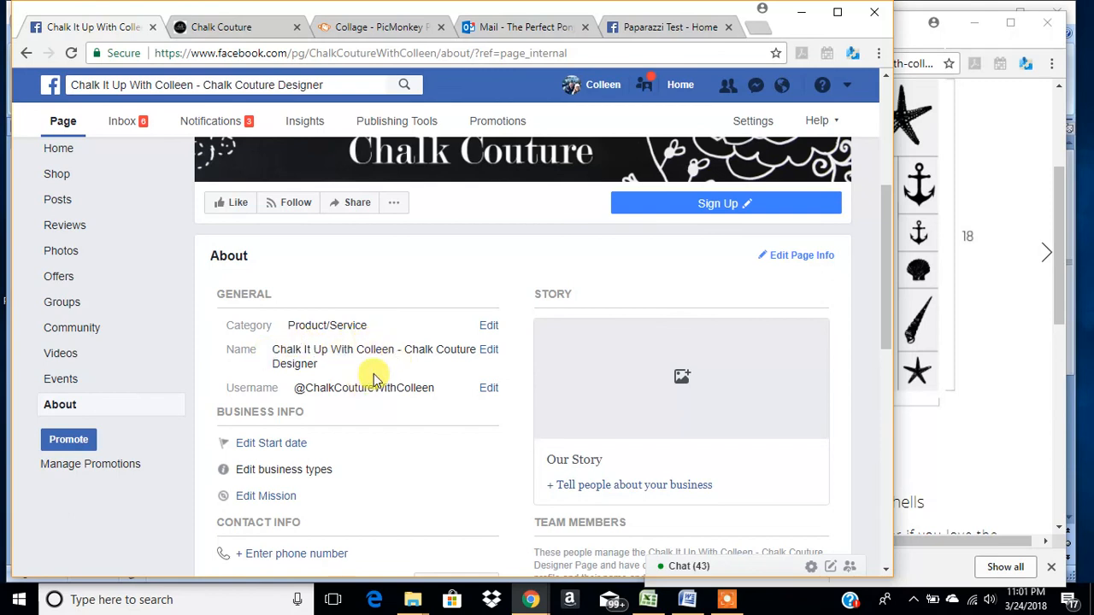
{"action": "scroll", "coordinate": [422, 379], "scroll_direction": "up", "scroll_amount": 4}
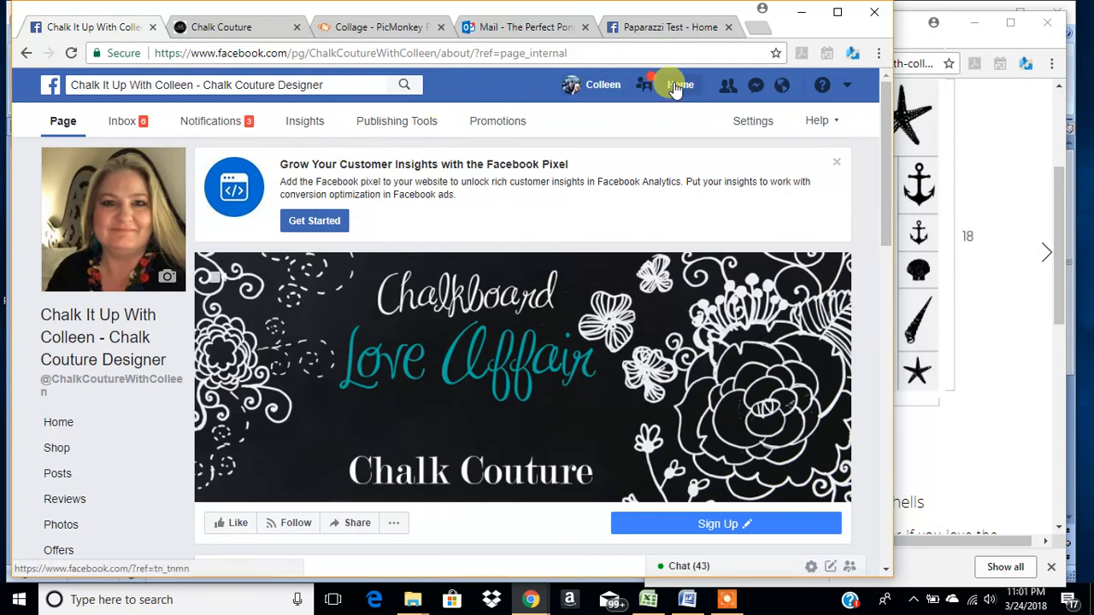
{"action": "scroll", "coordinate": [427, 419], "scroll_direction": "down", "scroll_amount": 3}
{"action": "scroll", "coordinate": [496, 385], "scroll_direction": "up", "scroll_amount": 3}
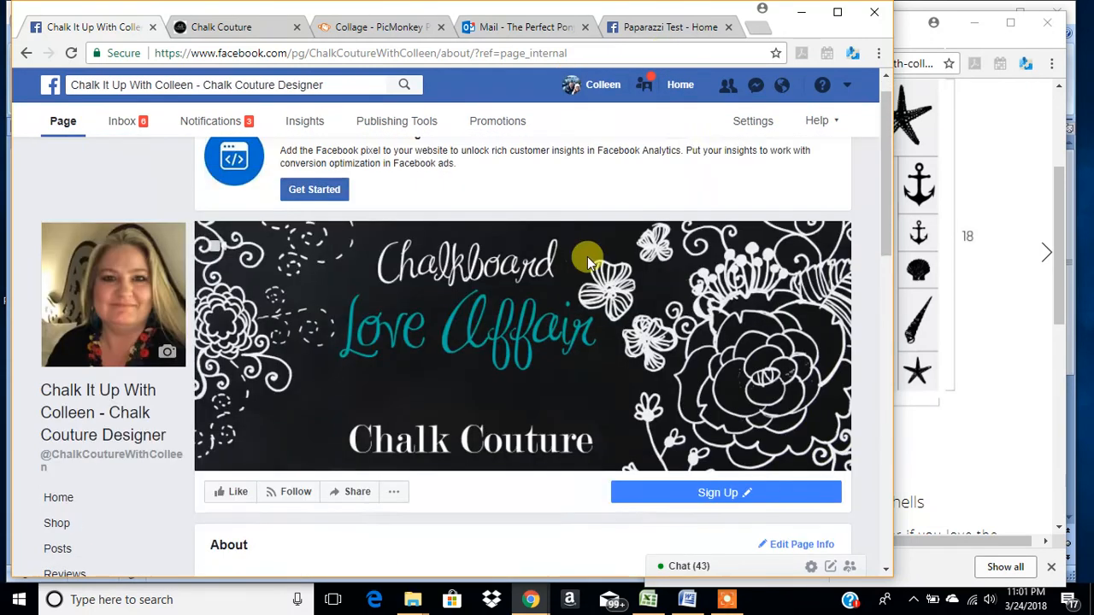
Step: Return to the Facebook news feed, expand the shortcuts list and open the Bedazzle Me Pretty Mobile Fashion Boutique page
{"action": "left_click", "coordinate": [681, 87]}
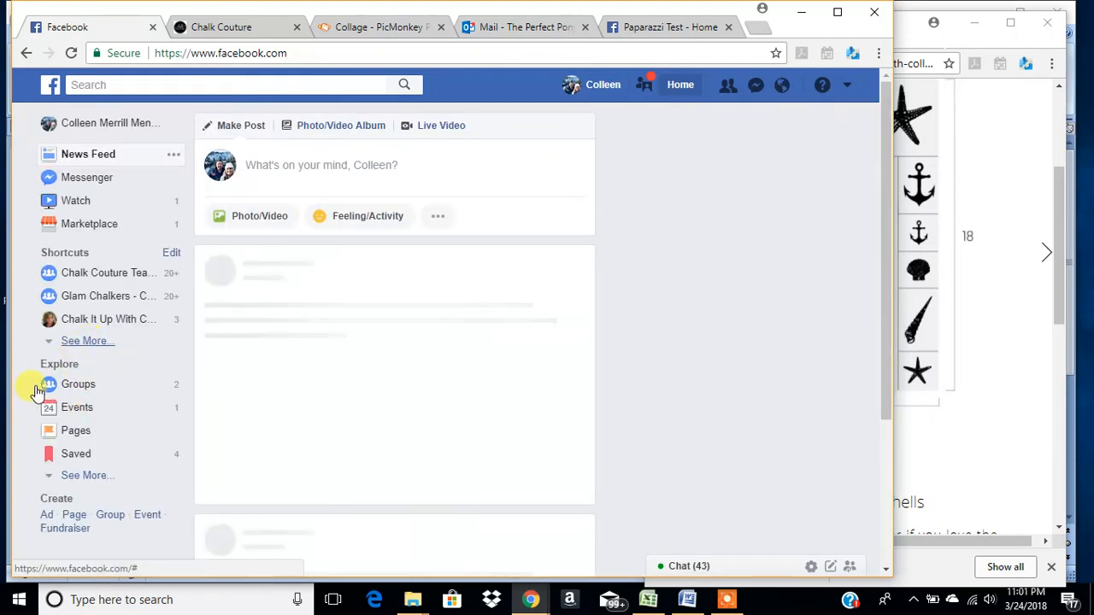
{"action": "left_click", "coordinate": [147, 350]}
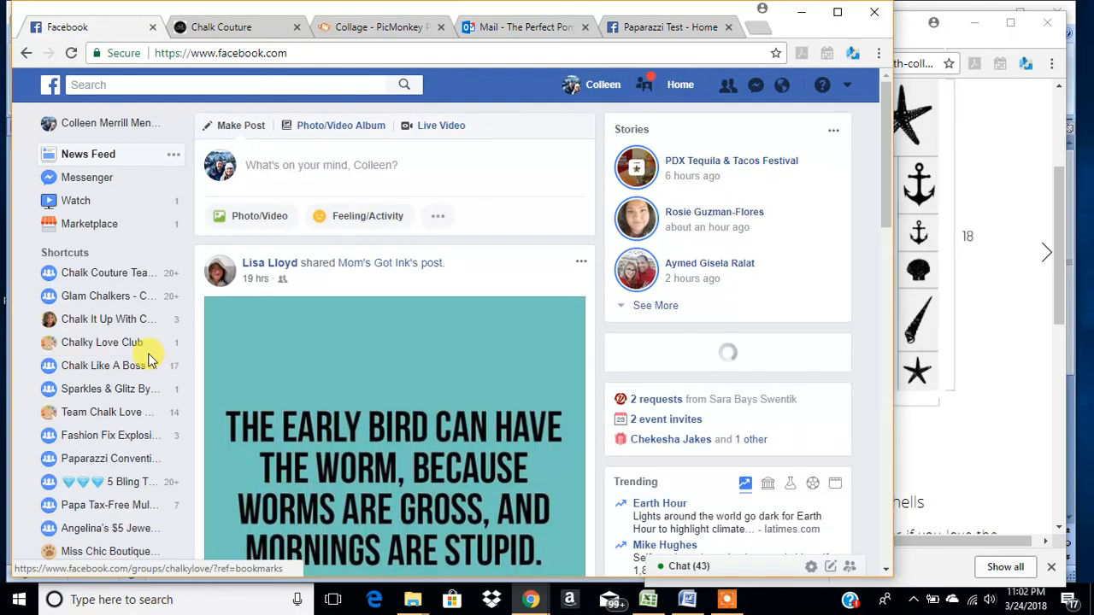
{"action": "scroll", "coordinate": [112, 427], "scroll_direction": "down", "scroll_amount": 2}
{"action": "scroll", "coordinate": [118, 437], "scroll_direction": "down", "scroll_amount": 5}
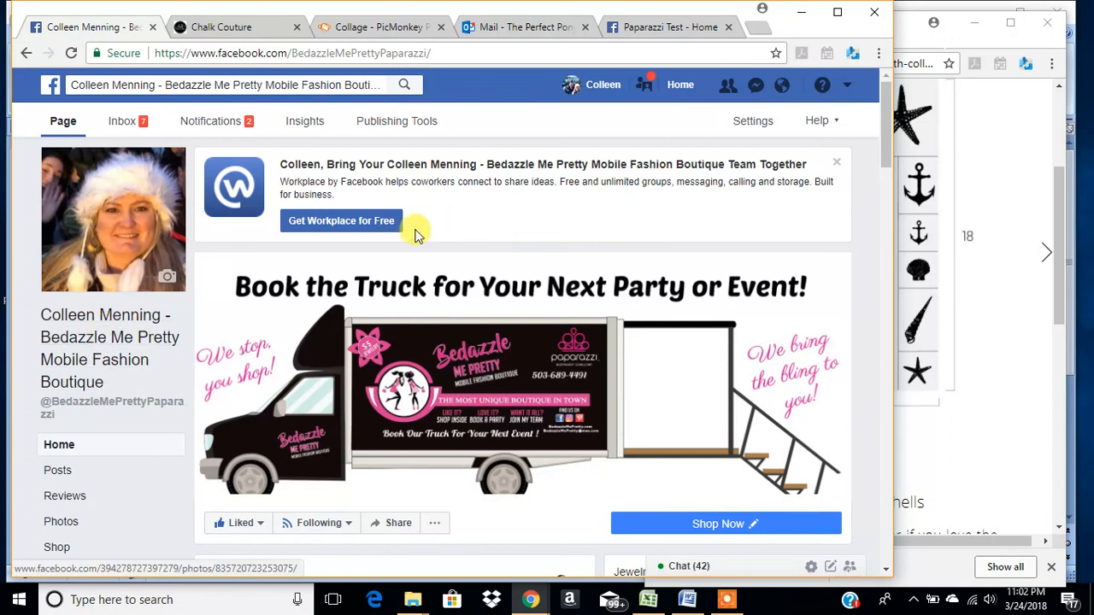
Step: Examine the boutique page's home content, including the cover, Our Story, page tips, weekly statistics, posts and About details
{"action": "scroll", "coordinate": [513, 291], "scroll_direction": "down", "scroll_amount": 2}
{"action": "scroll", "coordinate": [523, 295], "scroll_direction": "down", "scroll_amount": 1}
{"action": "scroll", "coordinate": [557, 256], "scroll_direction": "up", "scroll_amount": 1}
{"action": "scroll", "coordinate": [505, 282], "scroll_direction": "up", "scroll_amount": 1}
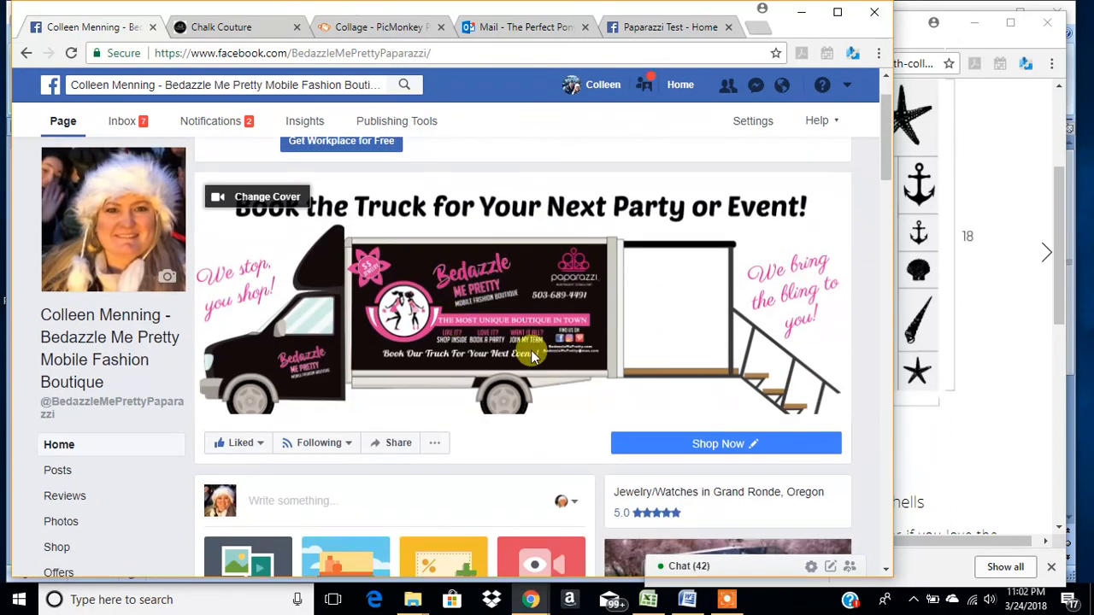
{"action": "scroll", "coordinate": [516, 412], "scroll_direction": "down", "scroll_amount": 2}
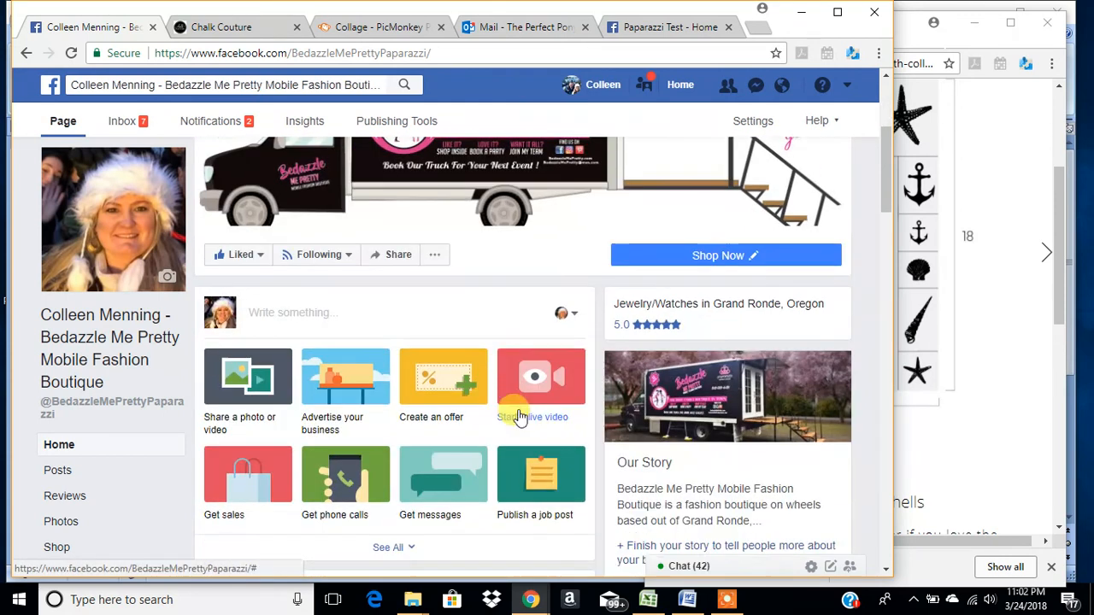
{"action": "scroll", "coordinate": [517, 418], "scroll_direction": "down", "scroll_amount": 4}
{"action": "scroll", "coordinate": [733, 281], "scroll_direction": "up", "scroll_amount": 1}
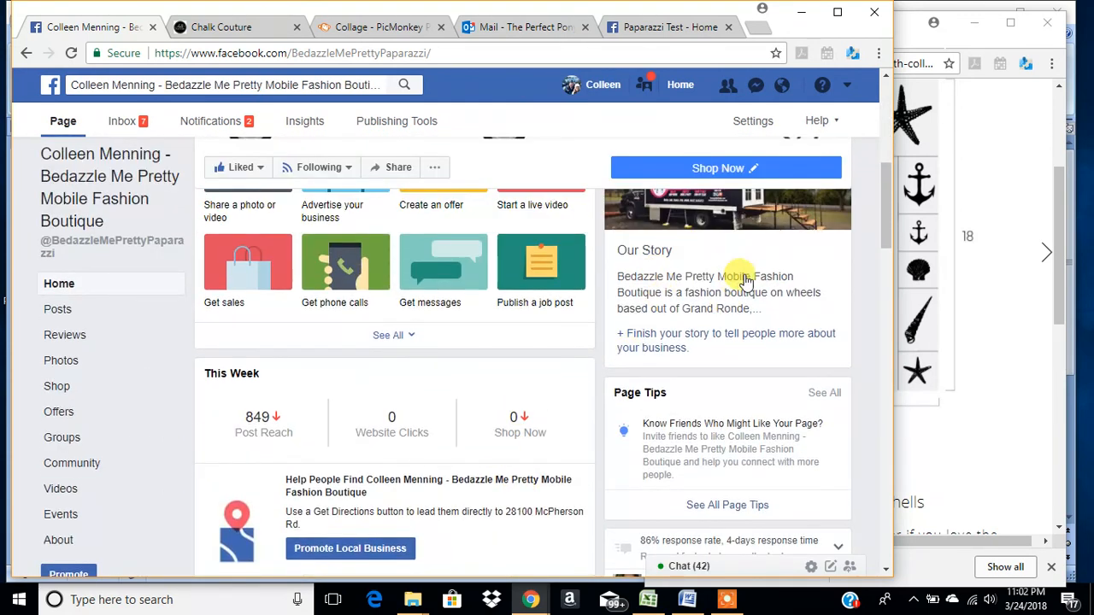
{"action": "scroll", "coordinate": [446, 437], "scroll_direction": "down", "scroll_amount": 4}
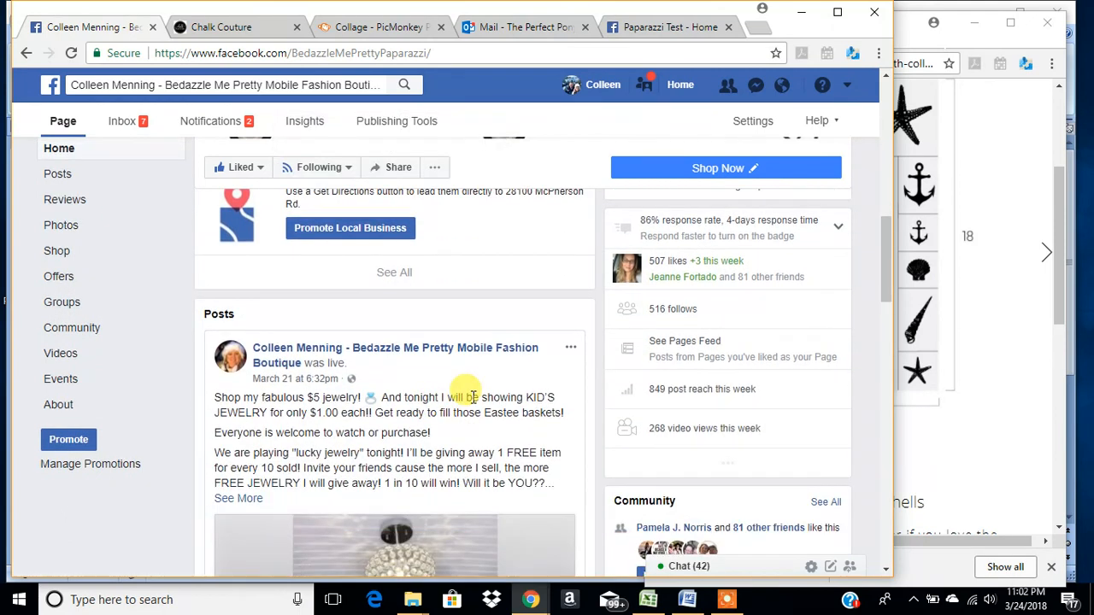
{"action": "scroll", "coordinate": [479, 395], "scroll_direction": "down", "scroll_amount": 2}
{"action": "scroll", "coordinate": [562, 381], "scroll_direction": "down", "scroll_amount": 4}
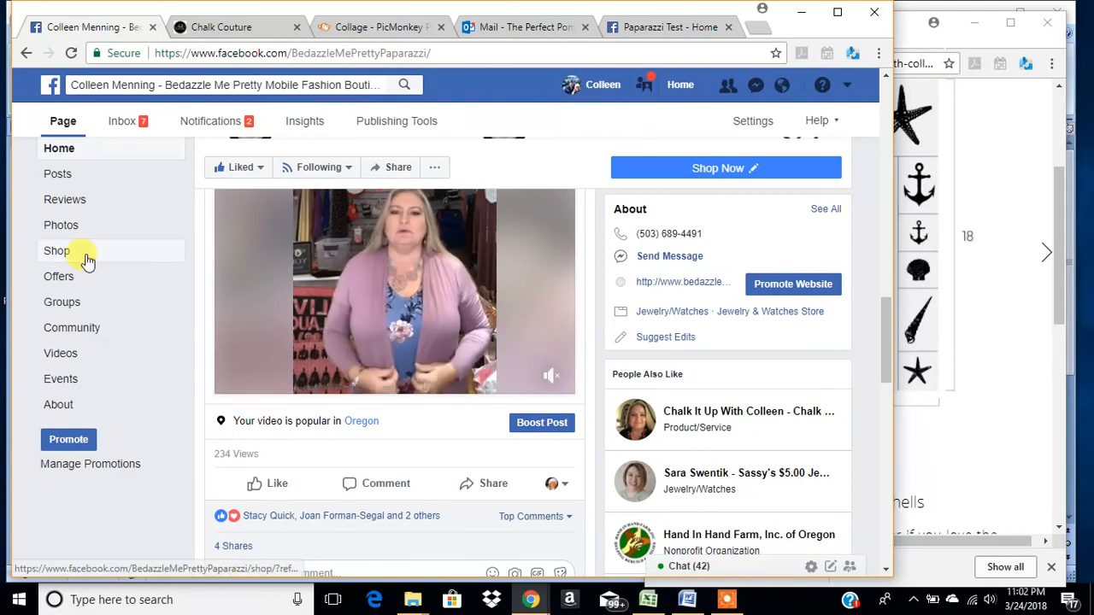
Step: Open the editing options for the boutique page's Shop Now button, review the available button types and close them without changes
{"action": "left_click", "coordinate": [647, 168]}
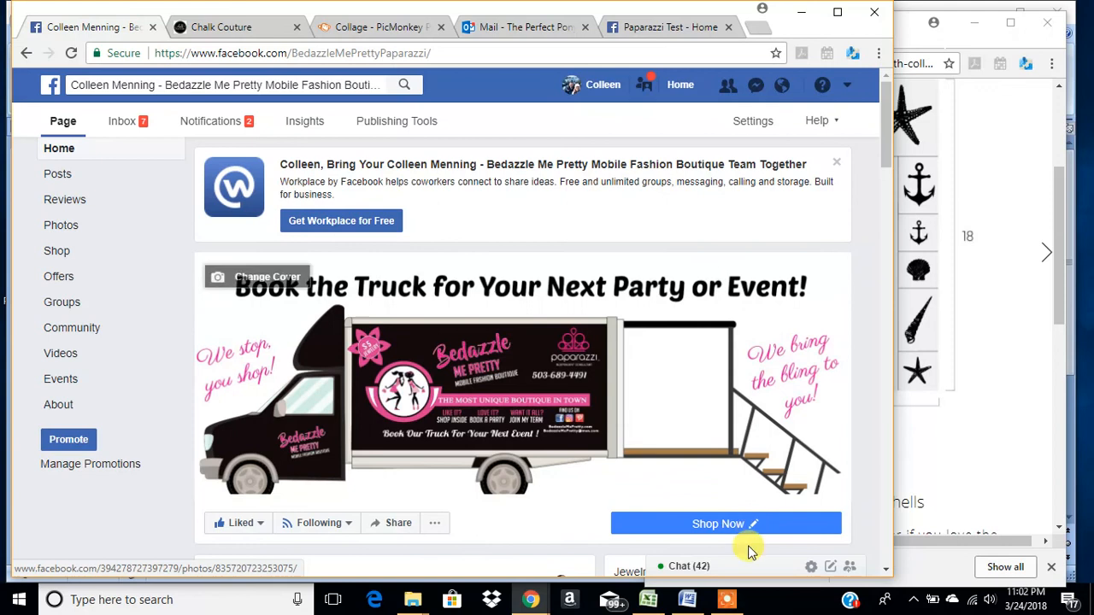
{"action": "scroll", "coordinate": [805, 479], "scroll_direction": "down", "scroll_amount": 1}
{"action": "left_click", "coordinate": [726, 445]}
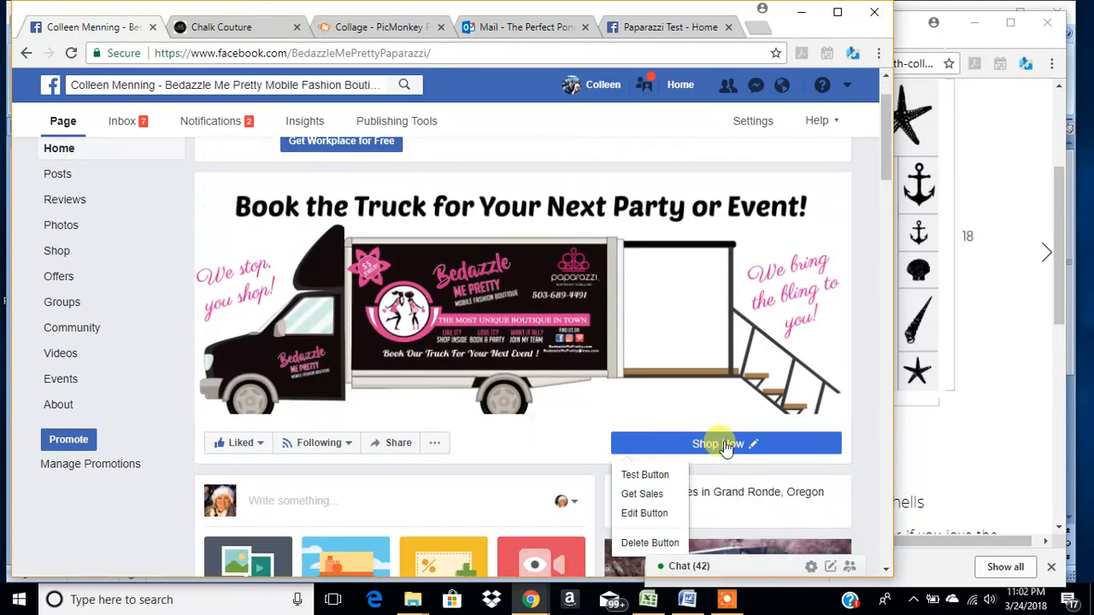
{"action": "left_click", "coordinate": [645, 513]}
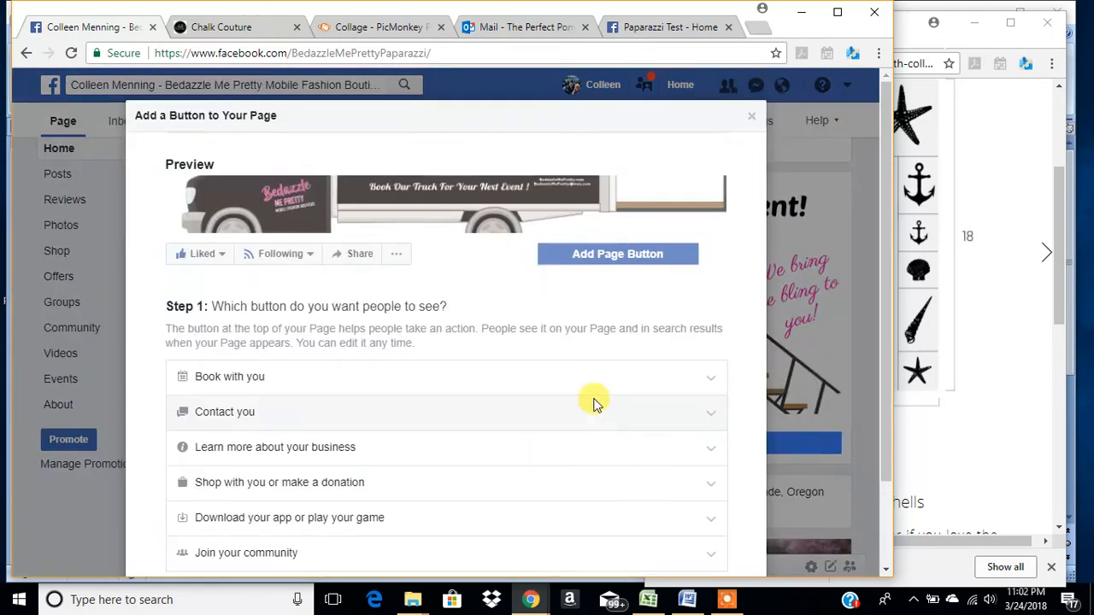
{"action": "left_click", "coordinate": [752, 123]}
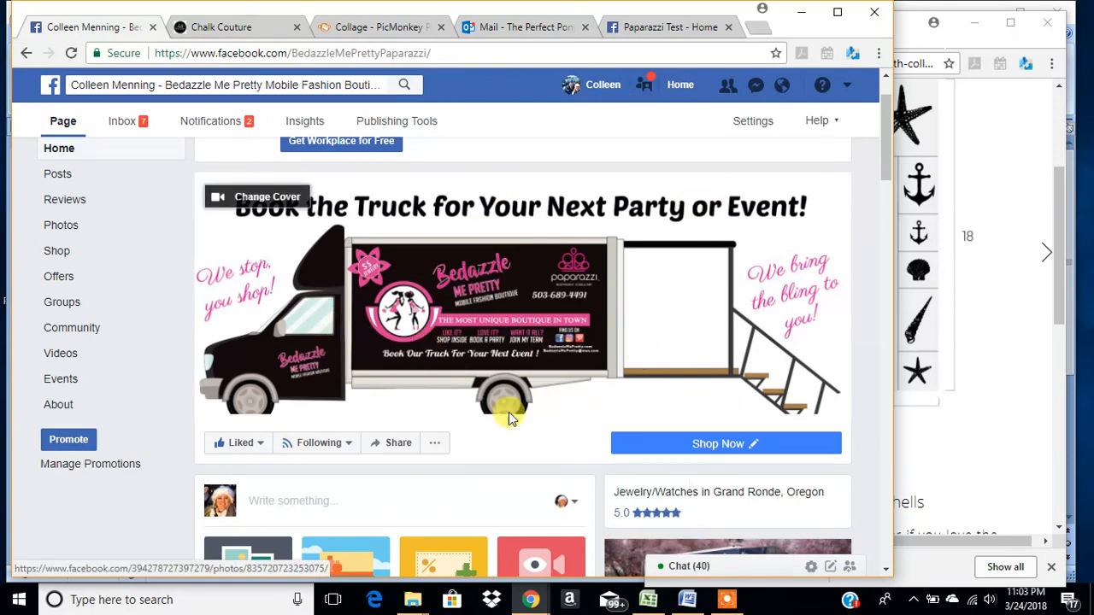
{"action": "mouse_move", "coordinate": [756, 446]}
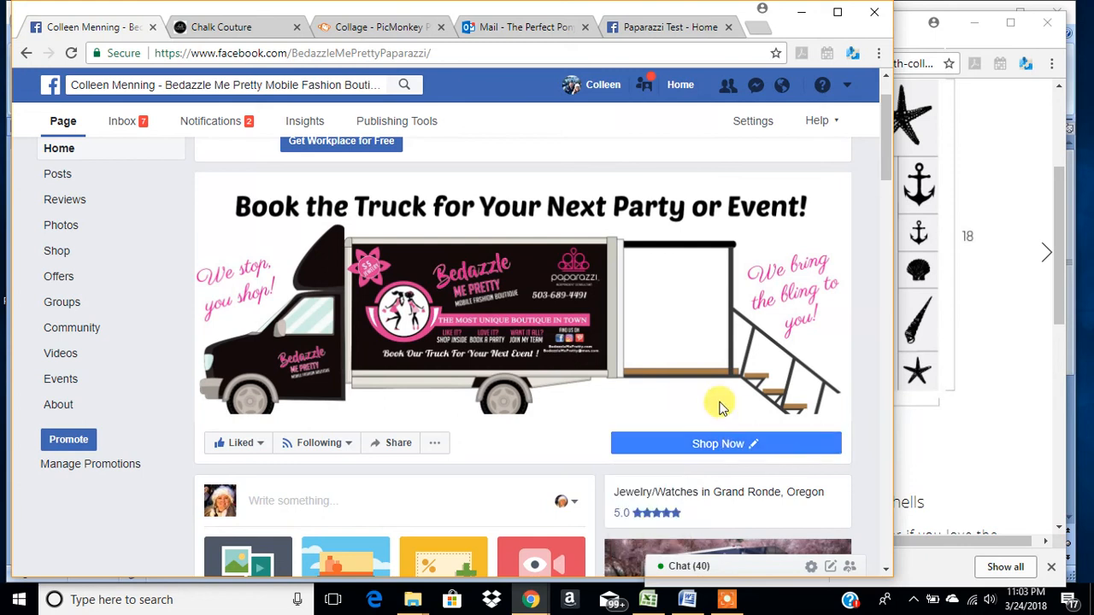
Step: View the boutique page's Shop section with its payment setup form, and dismiss the form without submitting it
{"action": "left_click", "coordinate": [58, 252]}
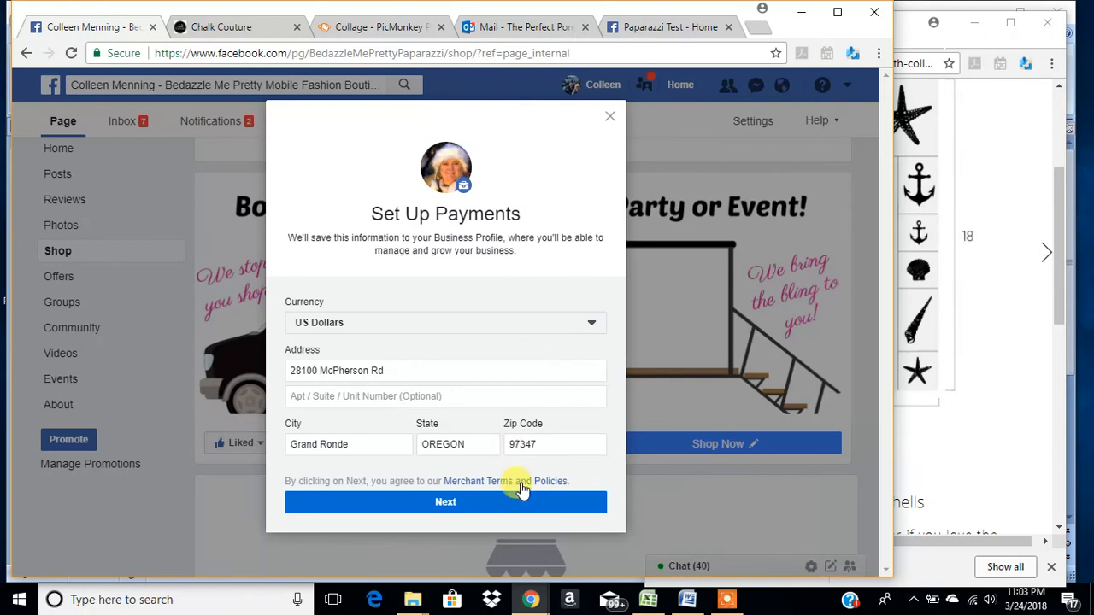
{"action": "left_click", "coordinate": [614, 118]}
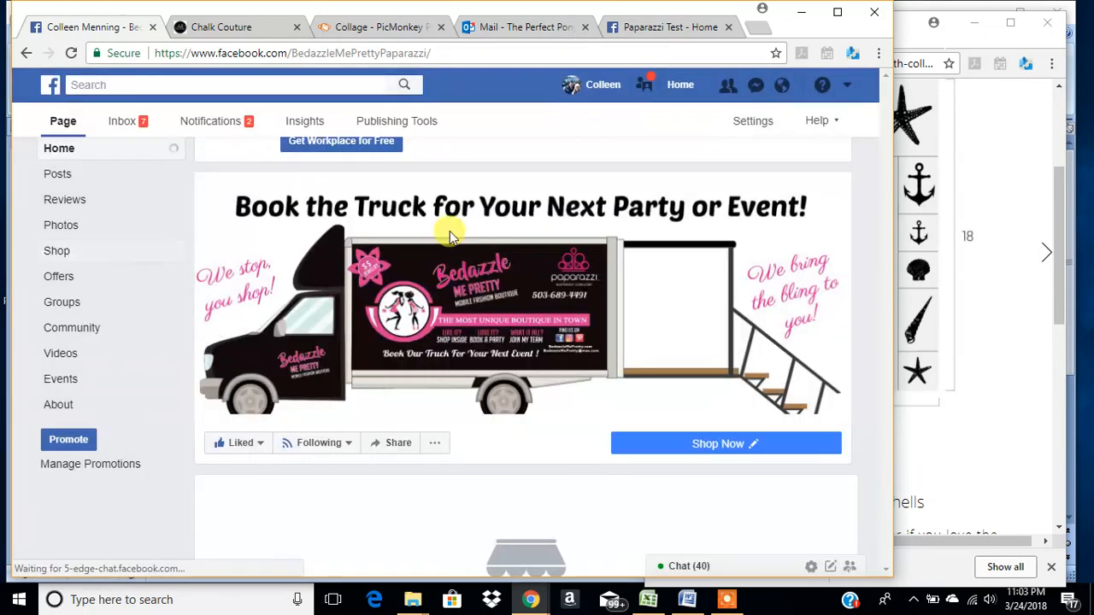
{"action": "scroll", "coordinate": [467, 286], "scroll_direction": "up", "scroll_amount": 1}
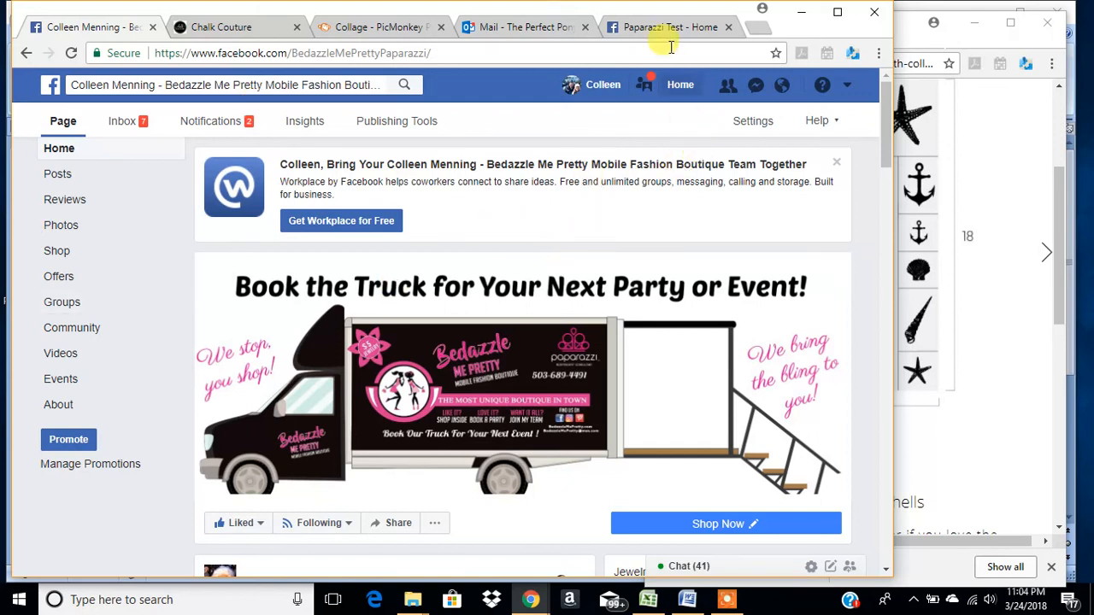
{"action": "left_click", "coordinate": [725, 603]}
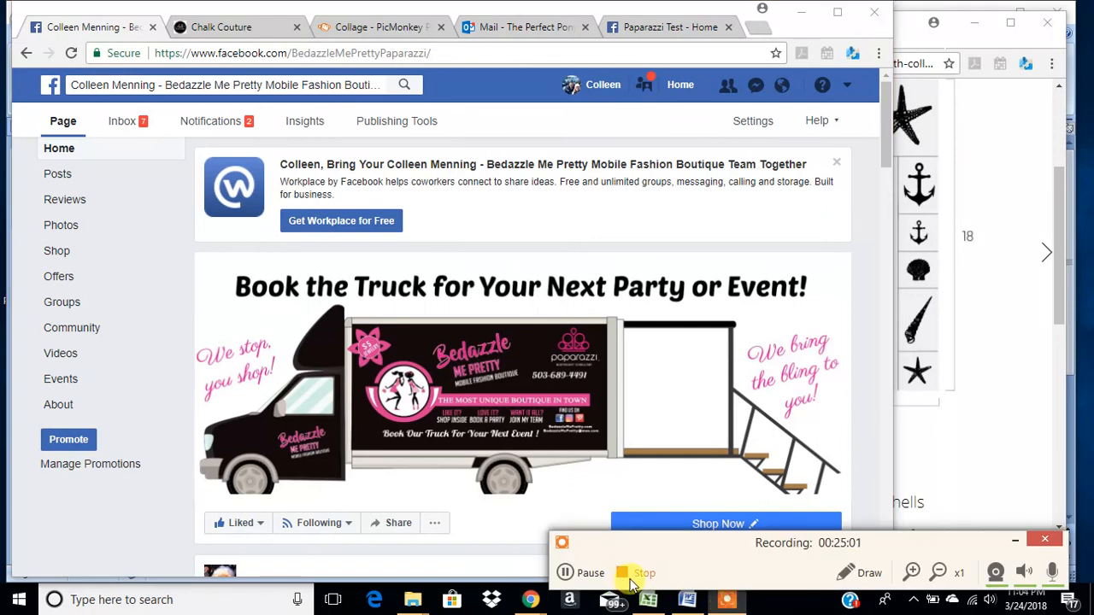